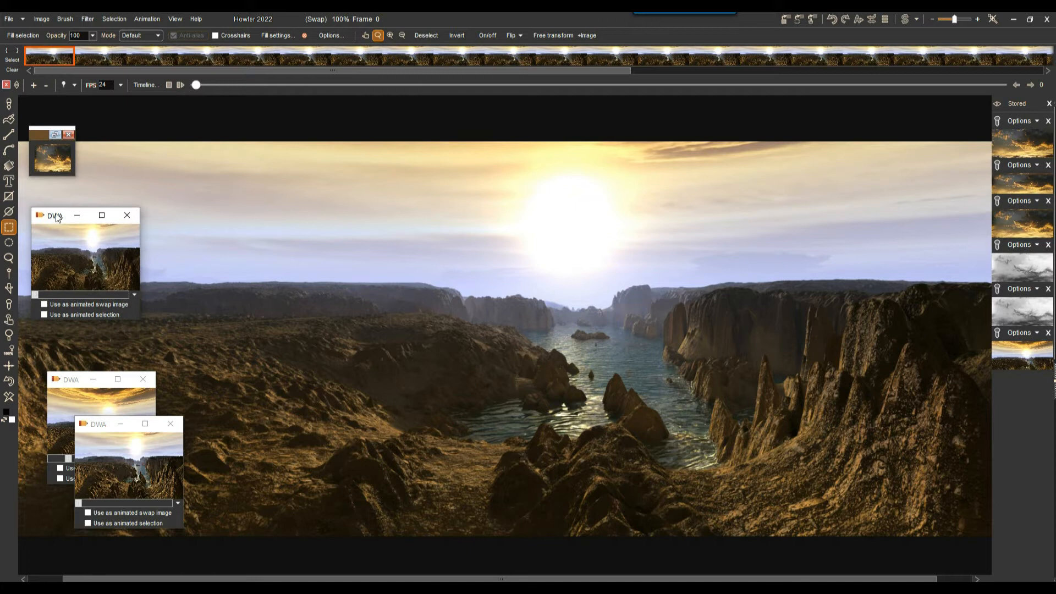
Check the image information of the current animation for its buffer width and height
scroll(345, 248, down, 2)
scroll(354, 241, up, 3)
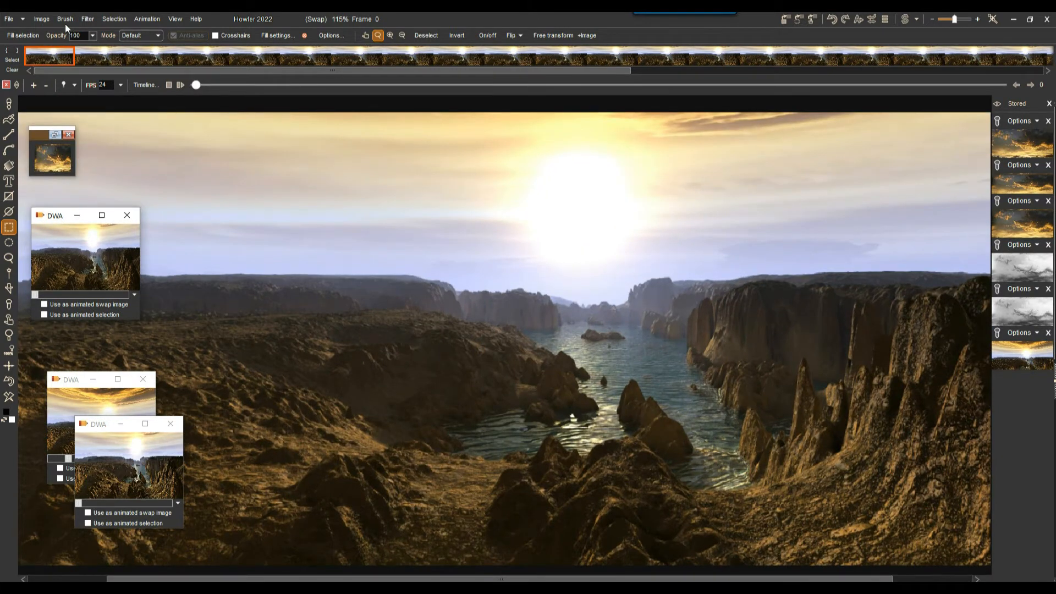
click(41, 18)
mouse_move(98, 300)
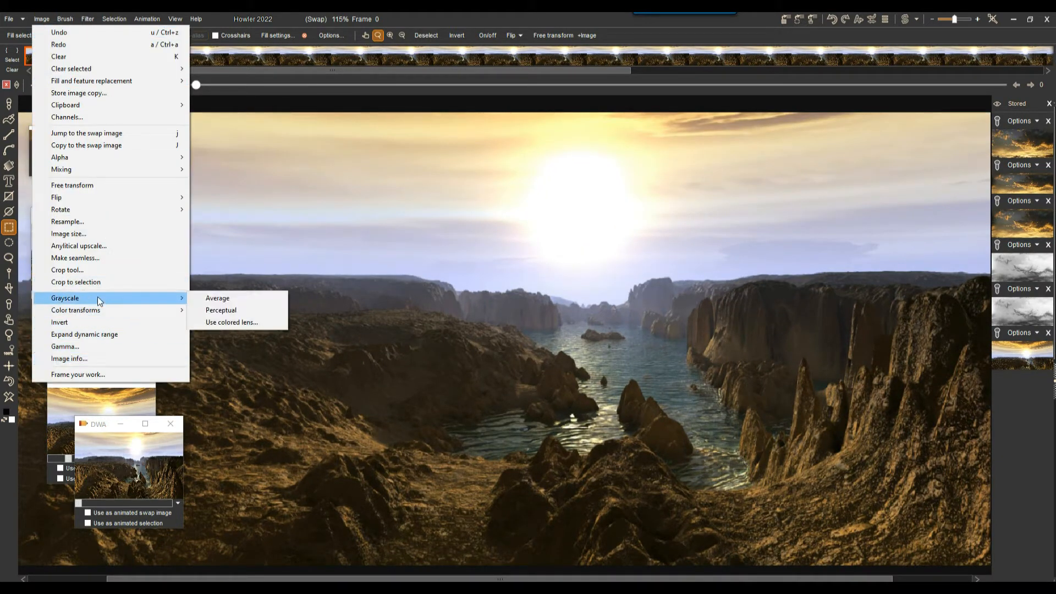
click(99, 357)
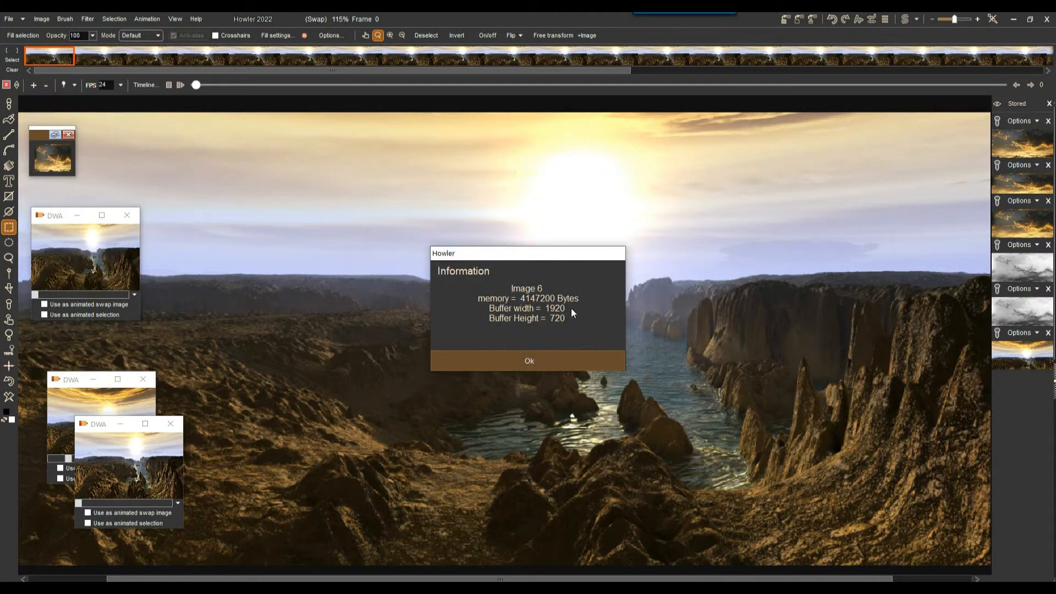
click(537, 362)
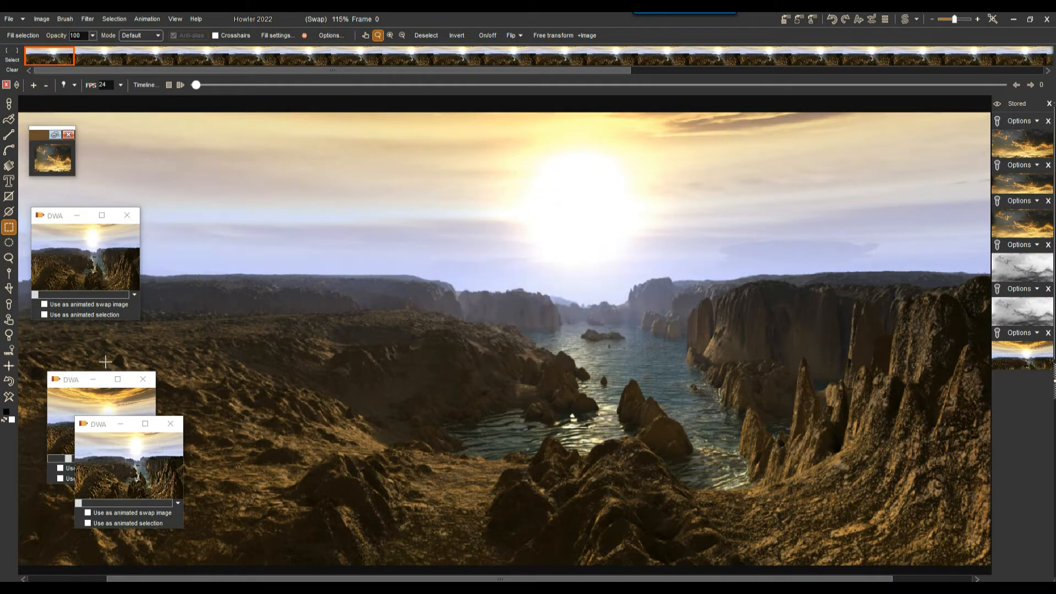
Move the stored animation with the orange cloudy sky away from the others and load it as the current animation
drag(71, 380, 131, 325)
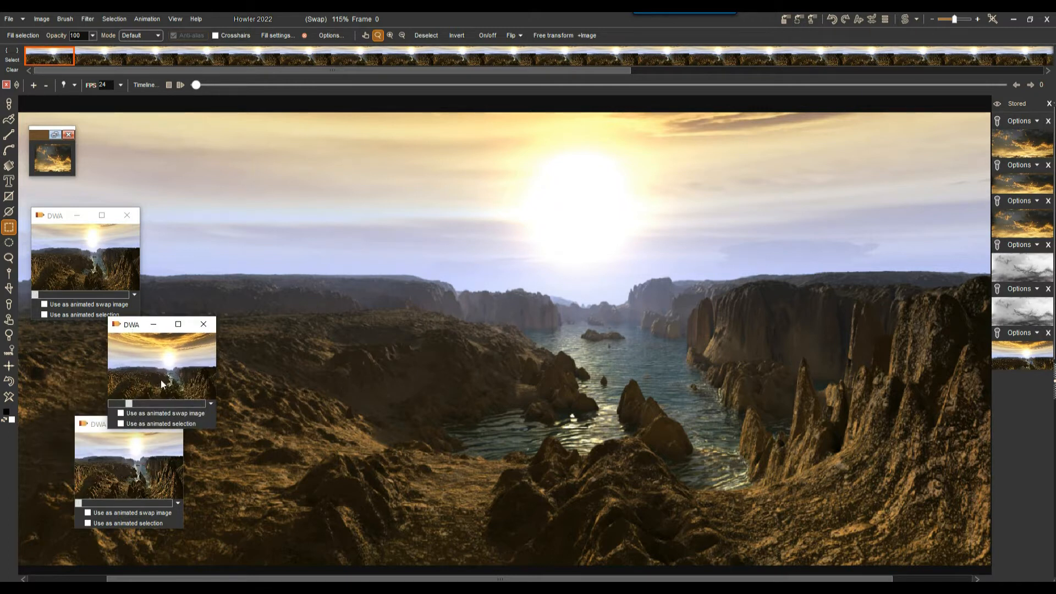
click(171, 366)
click(569, 333)
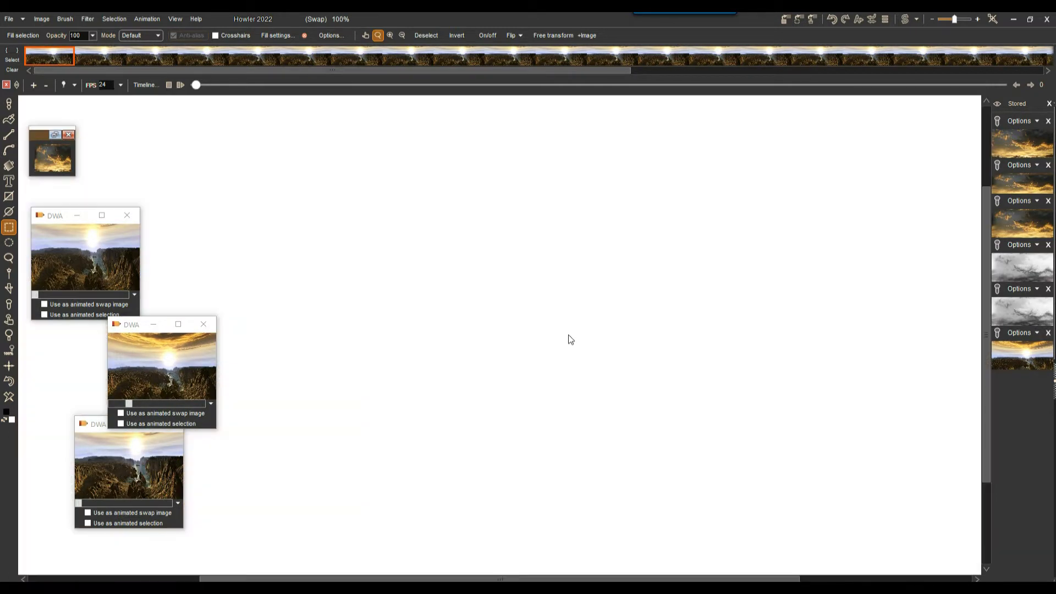
scroll(374, 281, down, 5)
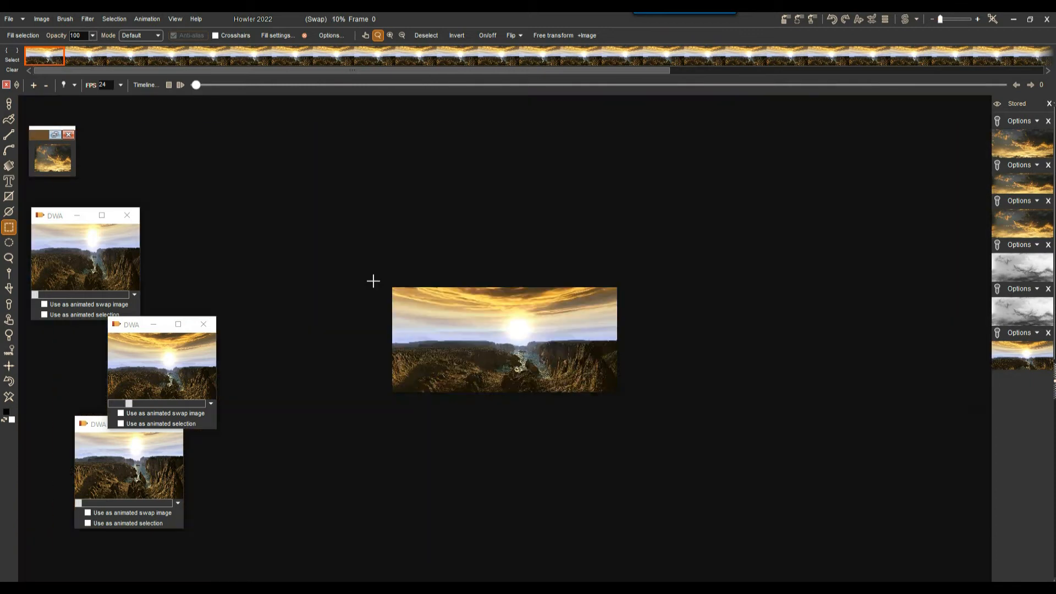
scroll(373, 280, up, 4)
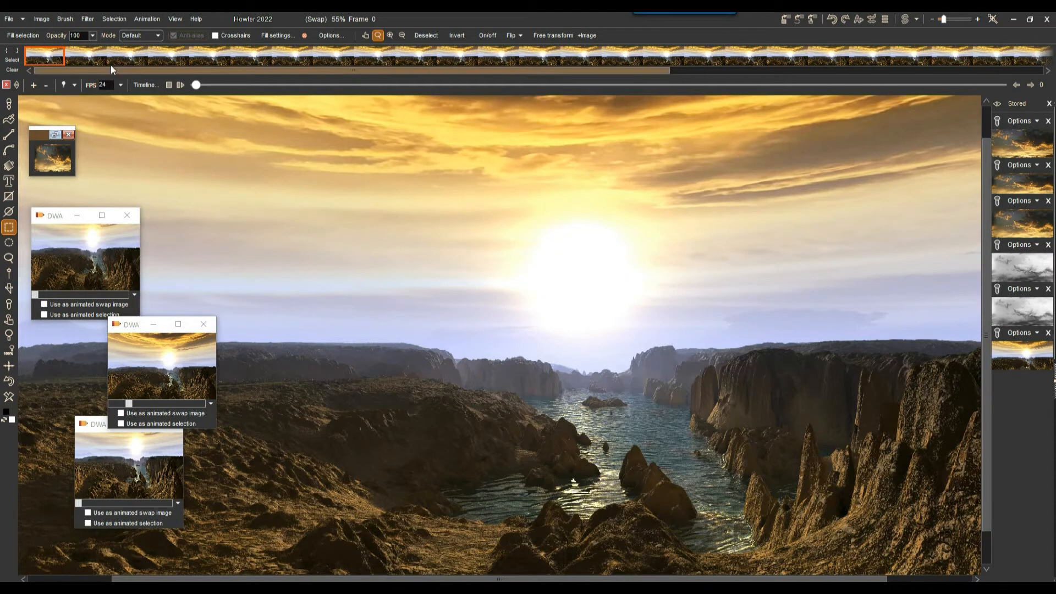
click(88, 18)
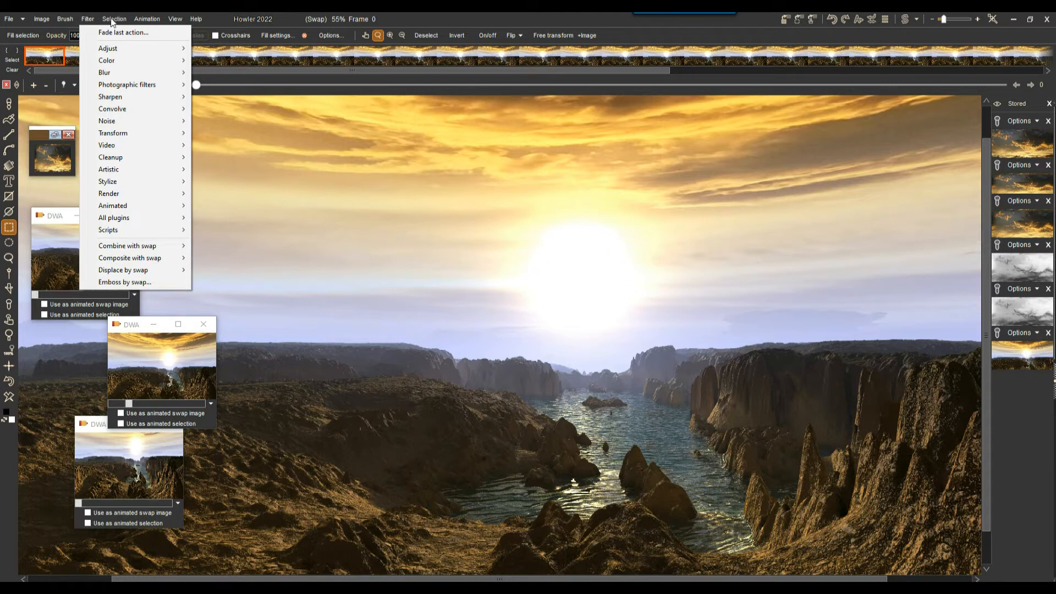
mouse_move(135, 52)
mouse_move(142, 247)
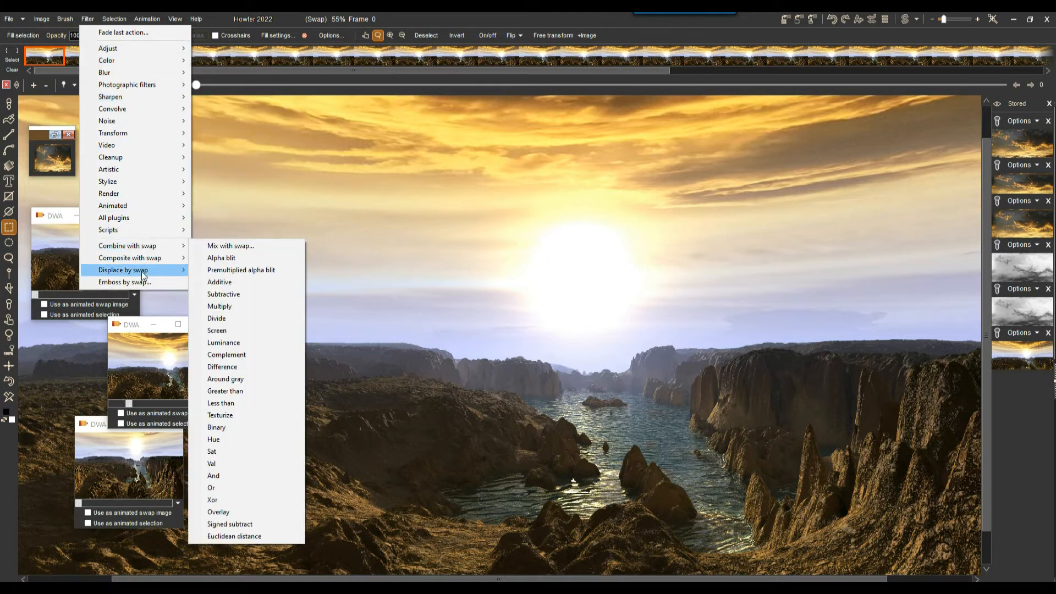
mouse_move(122, 230)
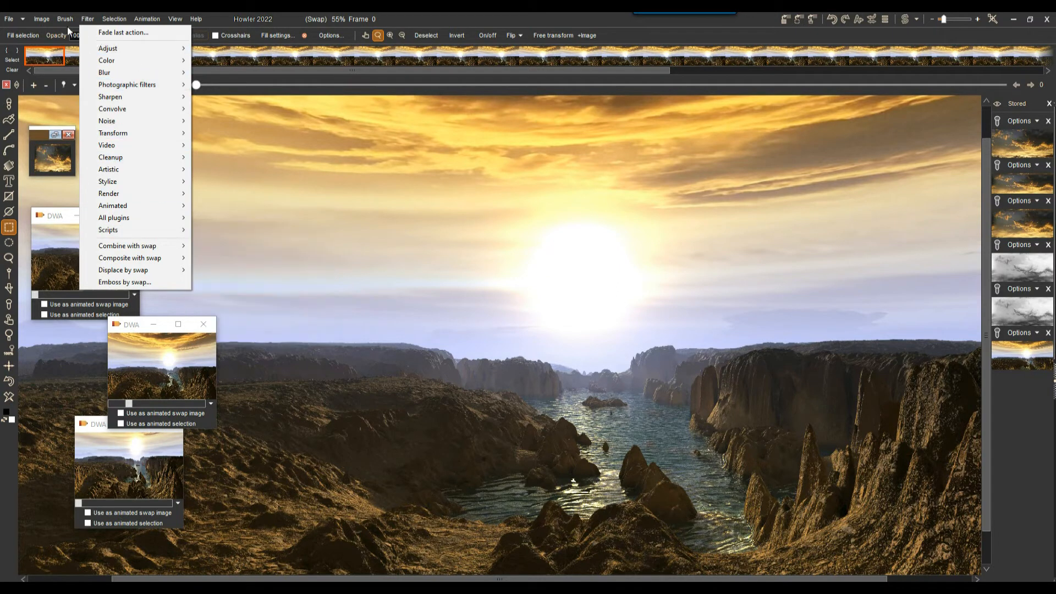
drag(197, 83, 137, 100)
click(181, 85)
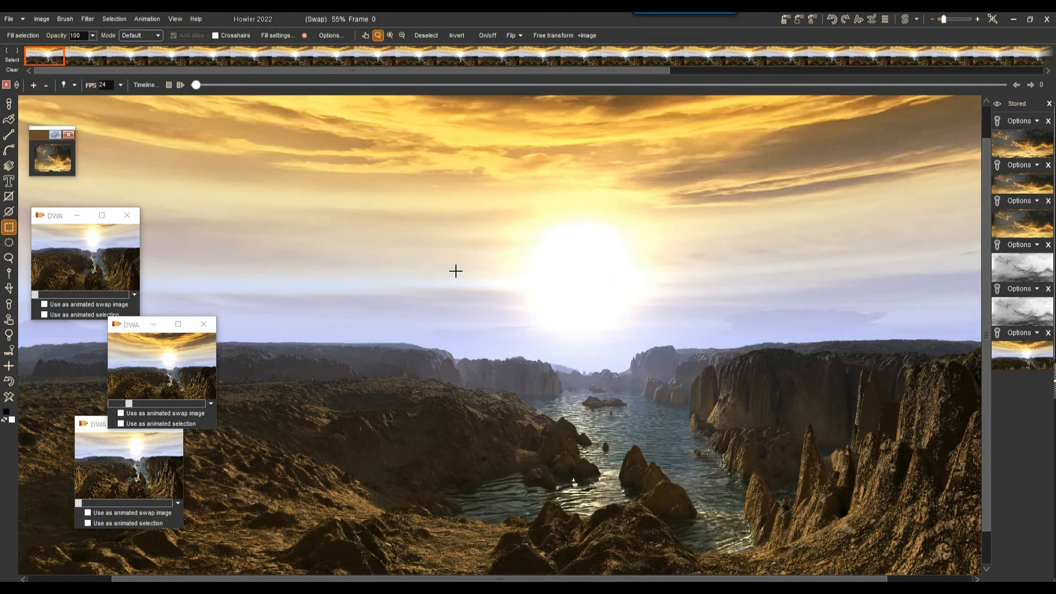
Check the image information of the loaded orange-sky animation for its width and height
scroll(456, 271, down, 2)
scroll(455, 274, up, 1)
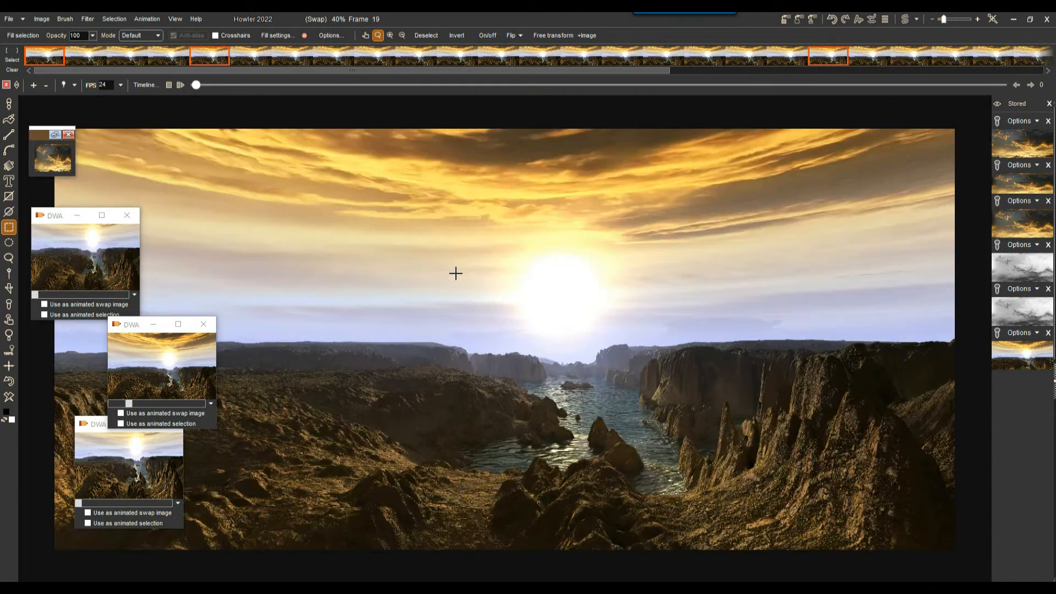
click(40, 16)
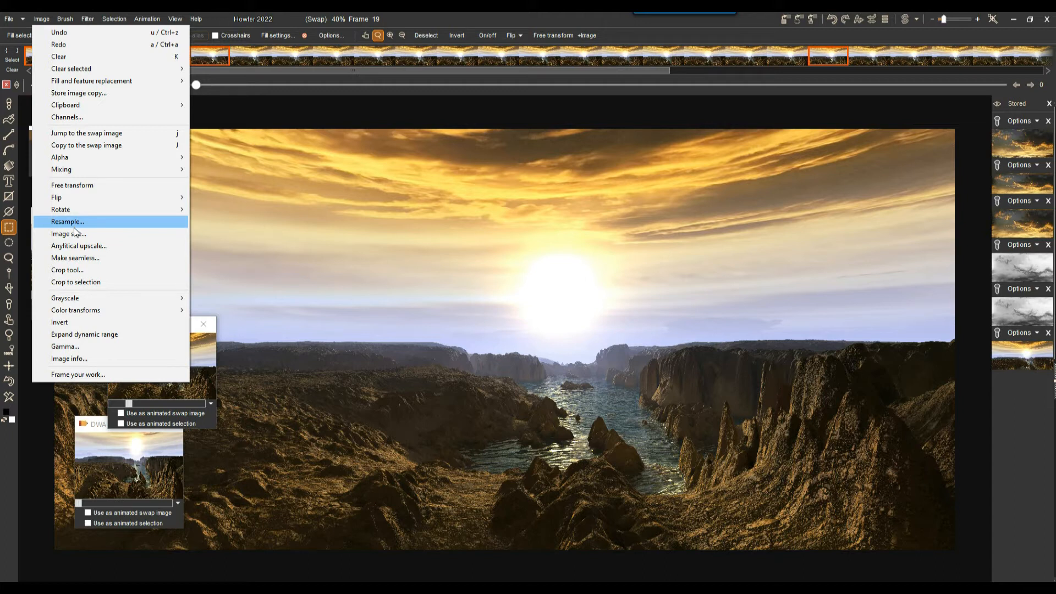
click(76, 358)
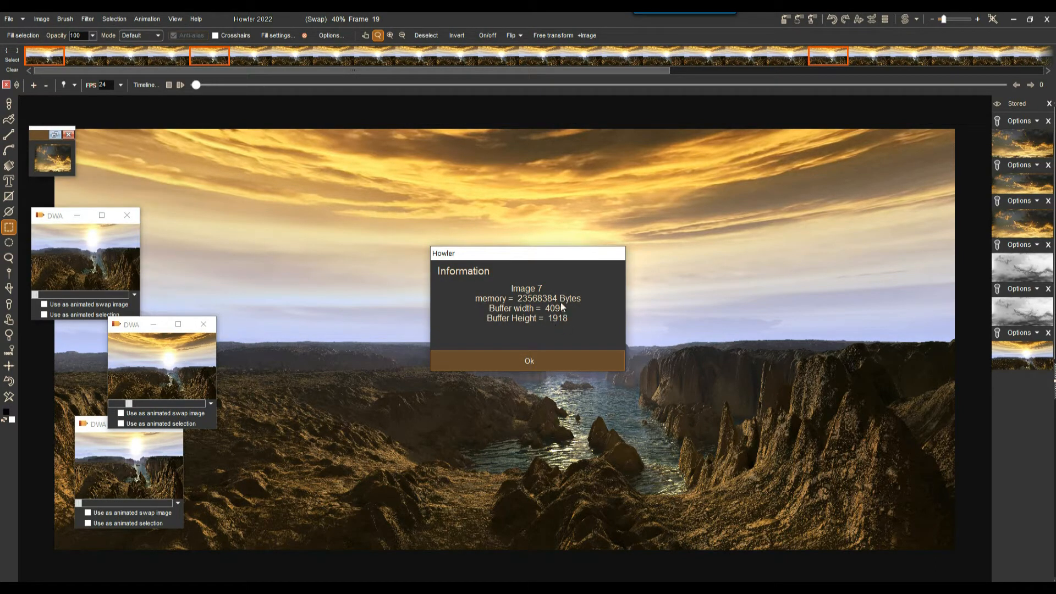
click(529, 361)
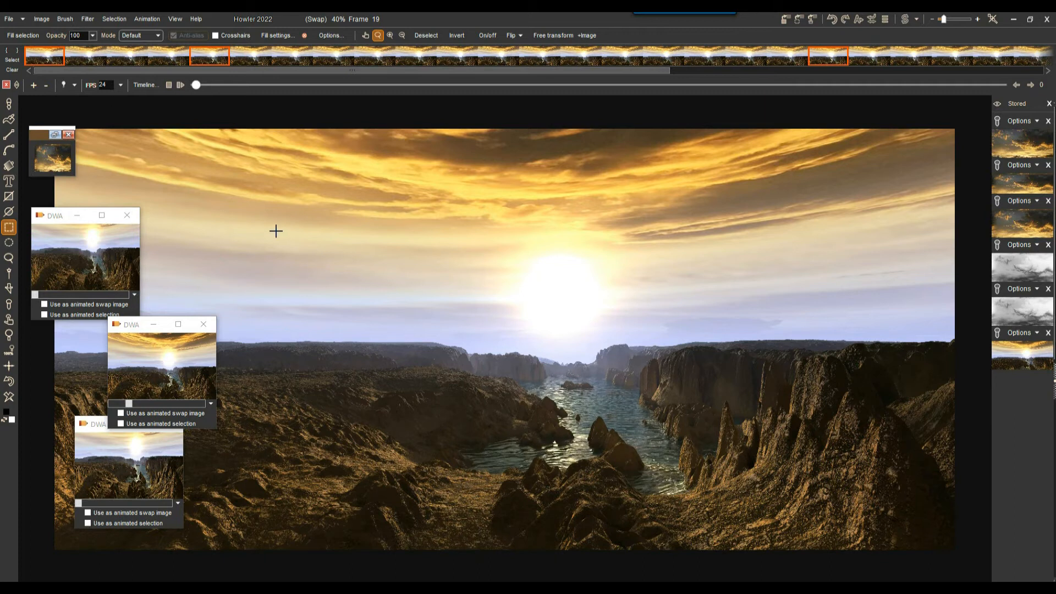
Try to resample the animation to 1920 pixels wide and 888 pixels high
click(41, 19)
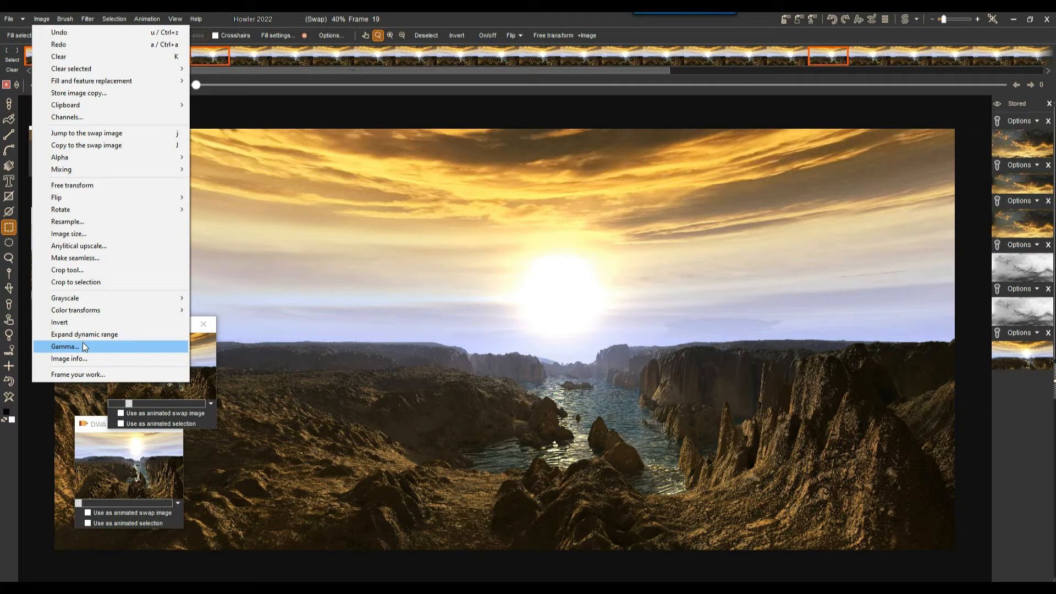
click(75, 222)
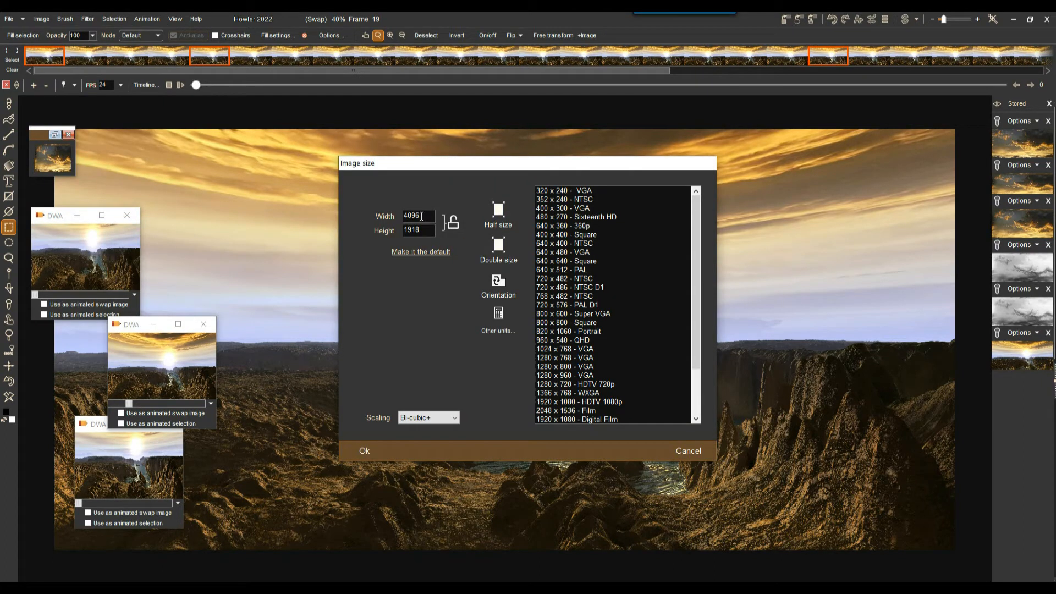
double_click(427, 216)
click(450, 225)
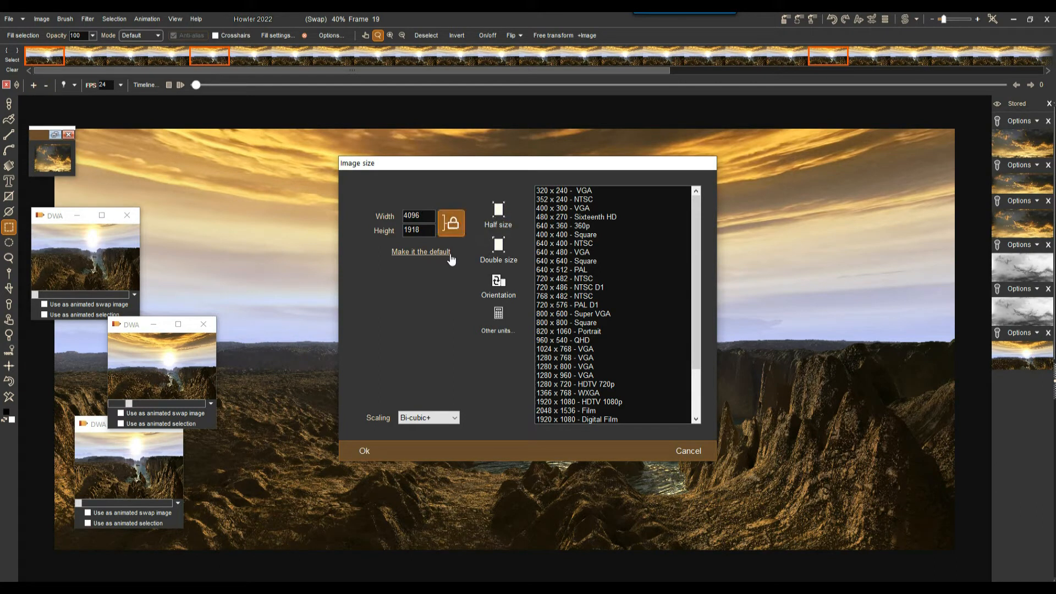
click(454, 225)
click(454, 225)
double_click(431, 216)
text(1920)
click(457, 224)
drag(422, 230, 397, 231)
text(888)
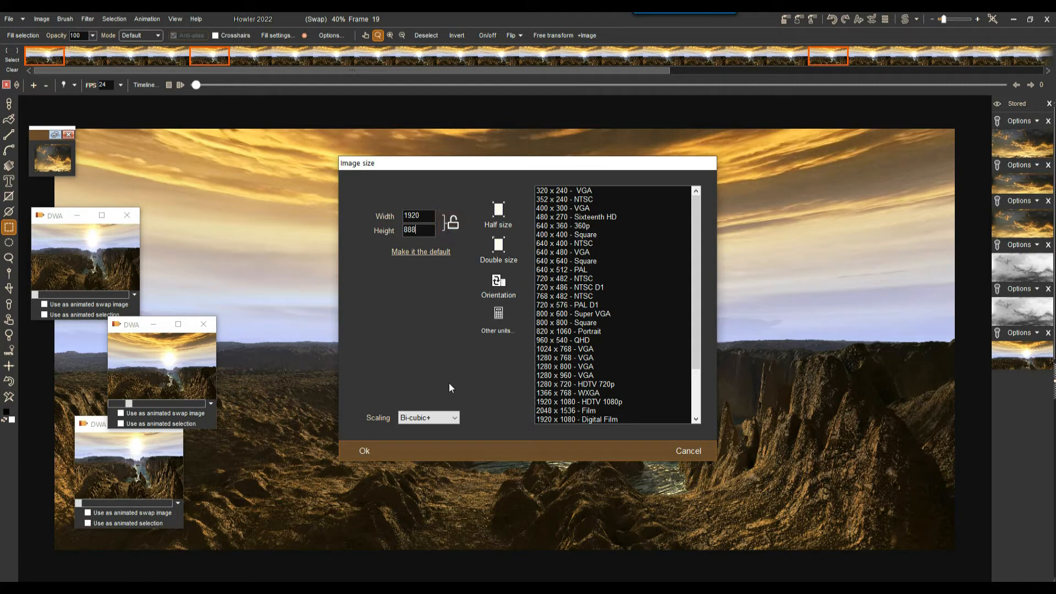
click(693, 451)
scroll(487, 377, down, 3)
scroll(487, 377, up, 2)
scroll(484, 370, down, 1)
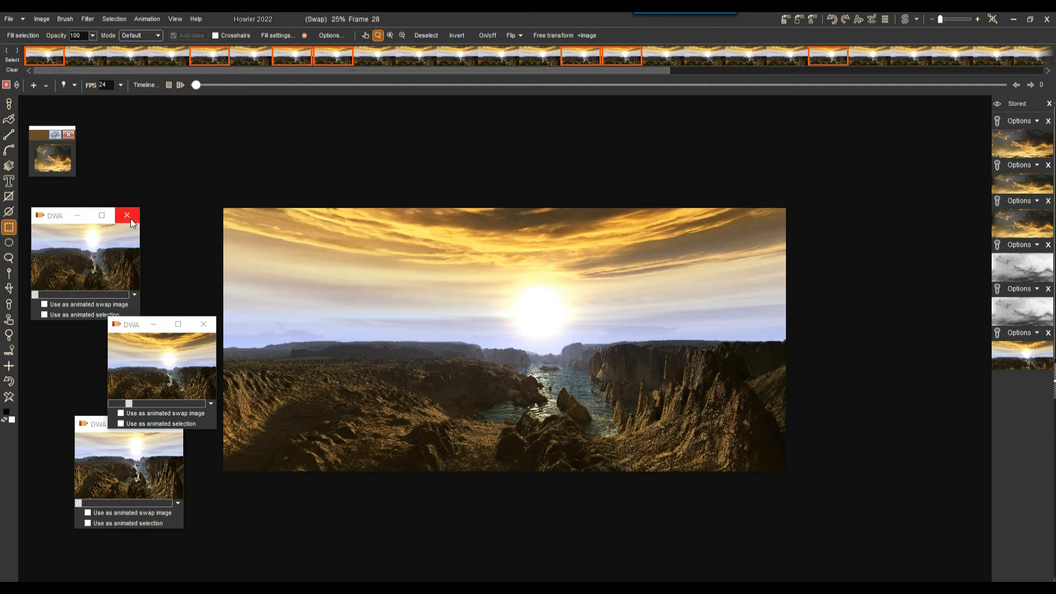
click(9, 227)
drag(213, 263, 832, 511)
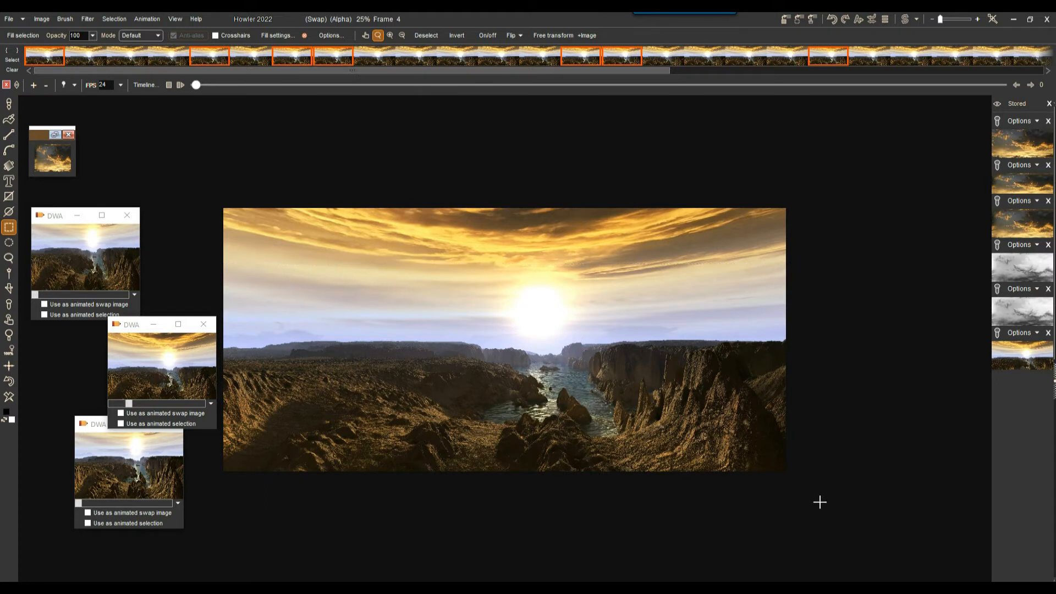
scroll(507, 266, down, 1)
scroll(507, 268, up, 2)
scroll(507, 273, down, 2)
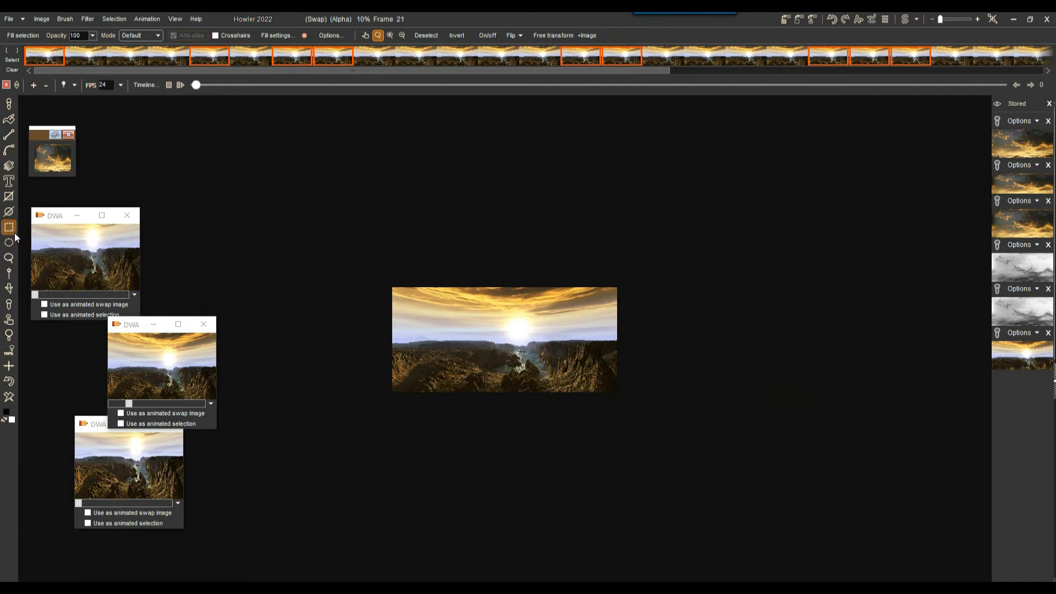
scroll(448, 320, up, 1)
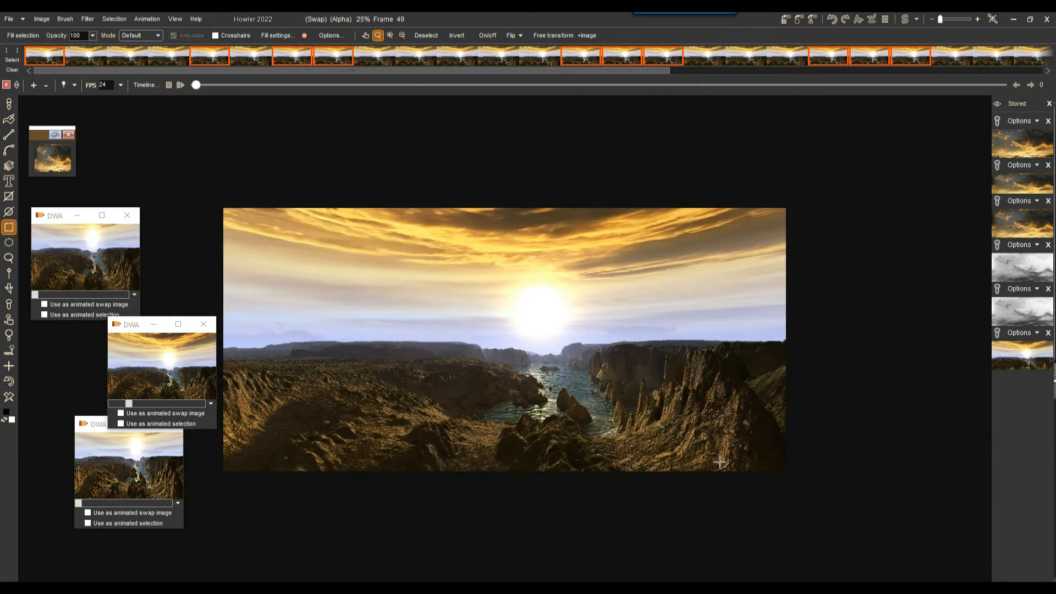
click(114, 18)
click(124, 32)
Make a rectangular selection around the sun, water and cliffs, reaching down to the image's lower edge and leaving out both sides and the upper sky
drag(293, 266, 755, 455)
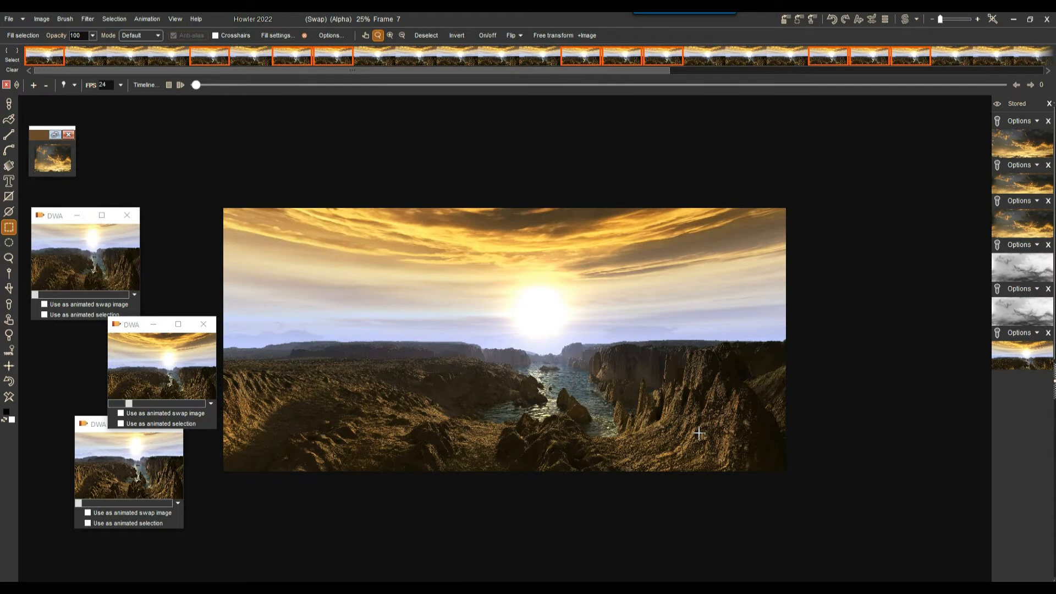
drag(272, 84, 213, 83)
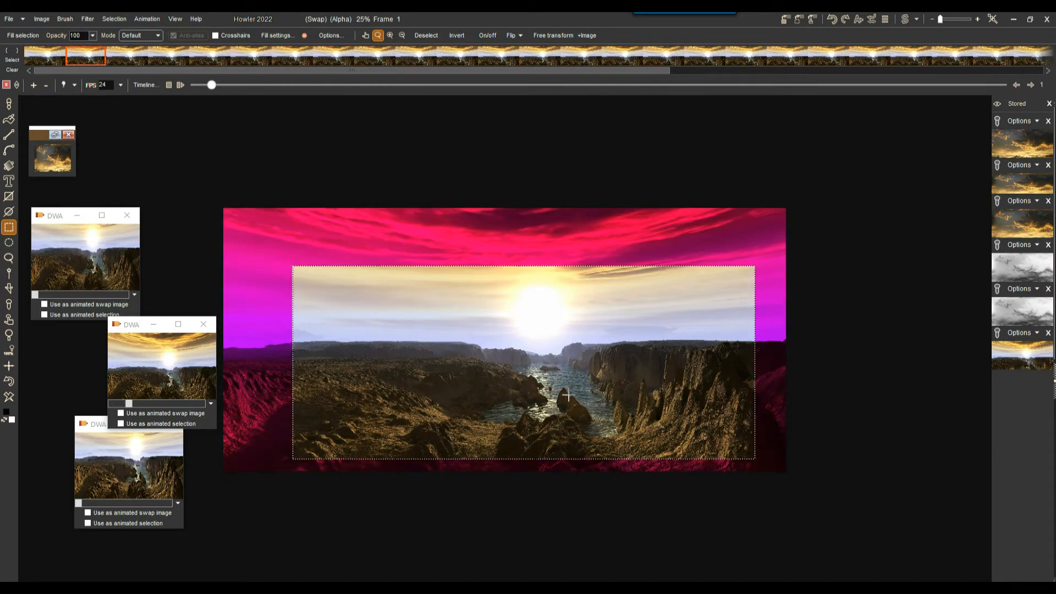
click(180, 85)
click(168, 84)
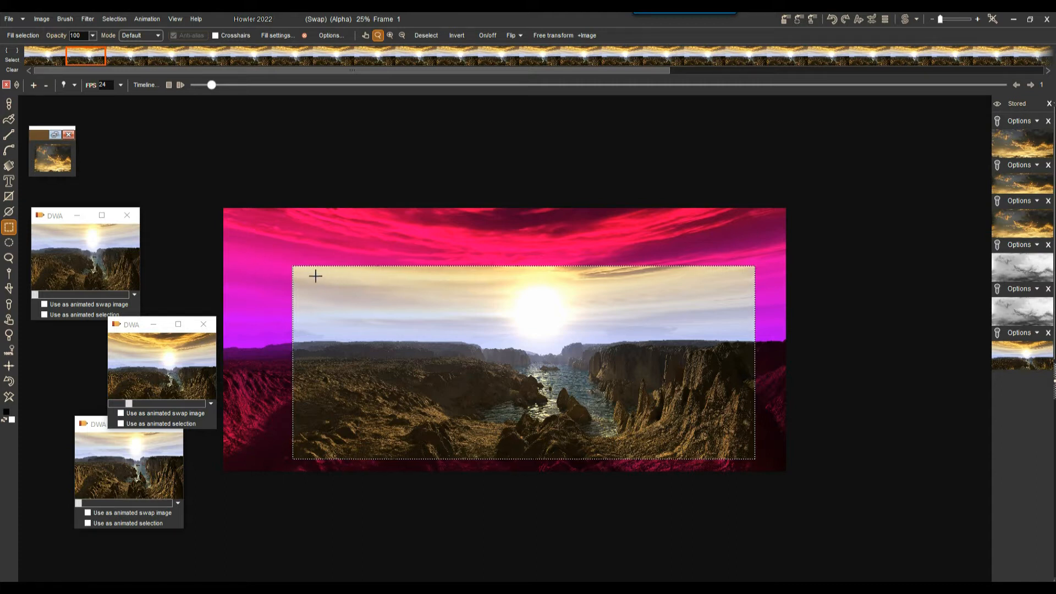
drag(323, 269, 690, 467)
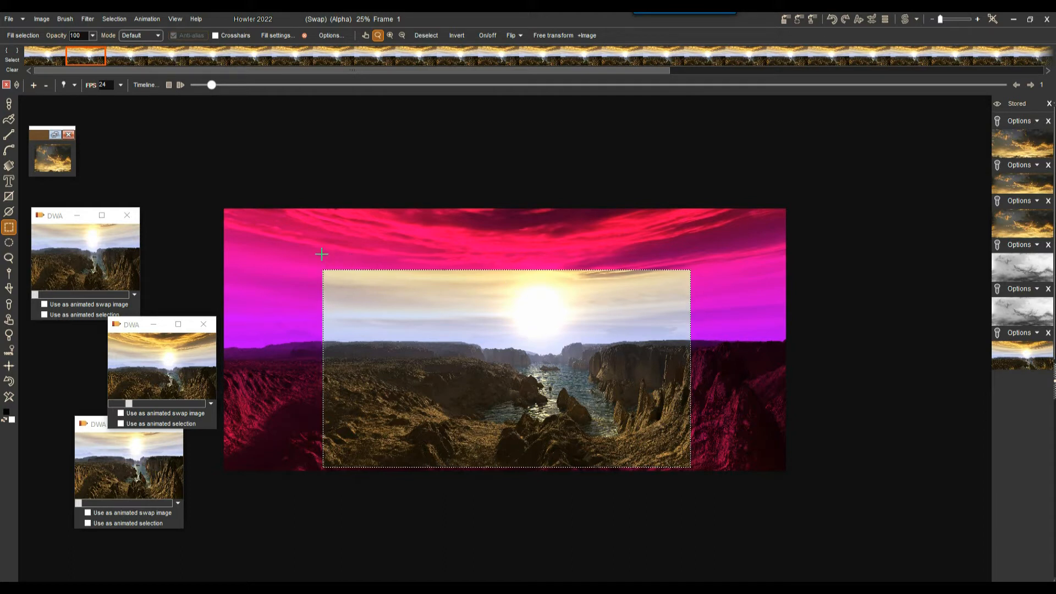
drag(695, 453, 735, 472)
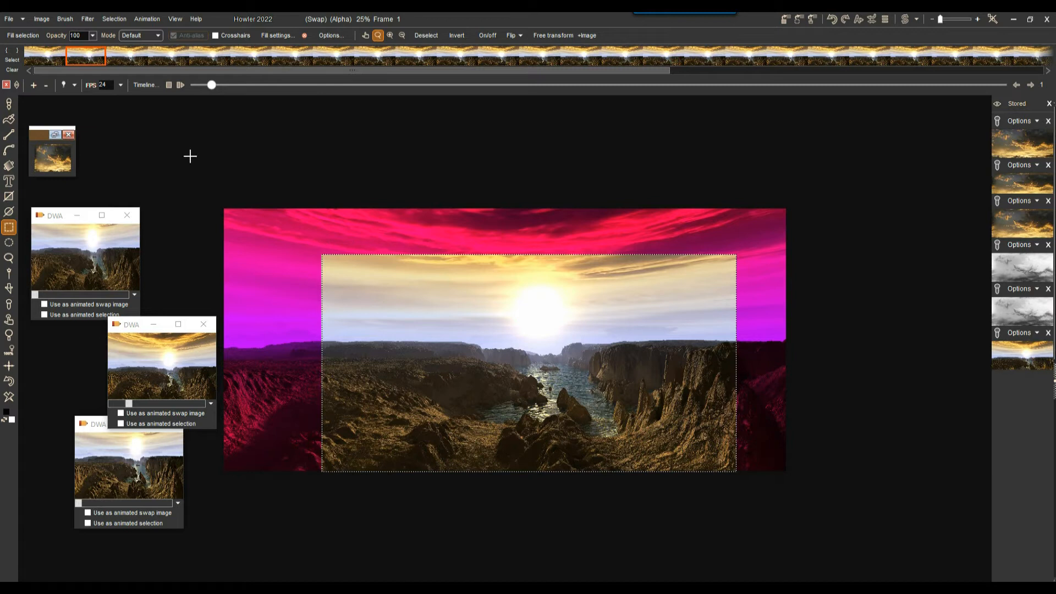
Crop the whole animation to the rectangular selection
click(42, 19)
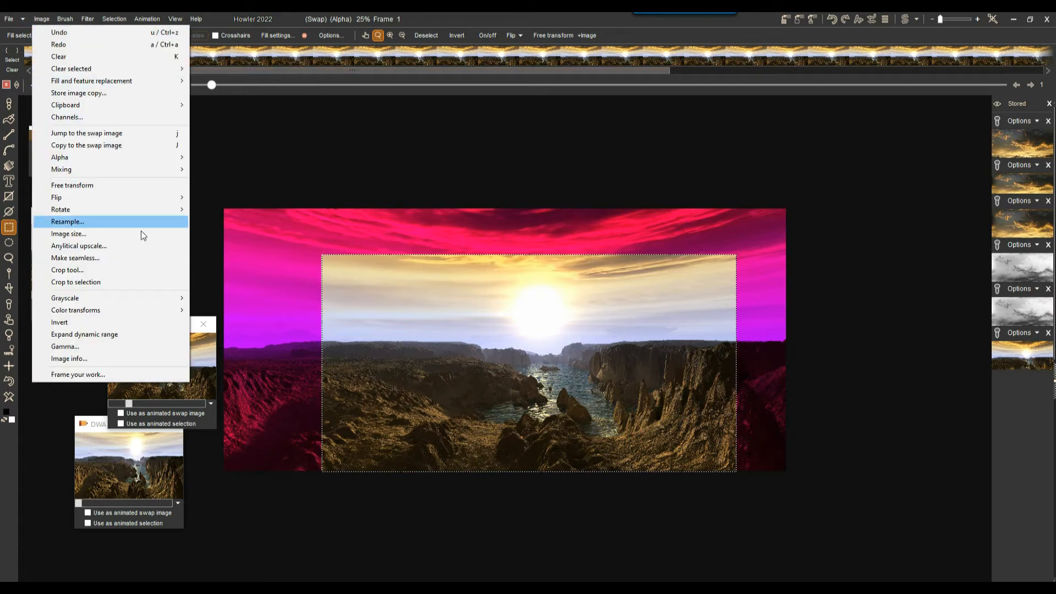
click(110, 282)
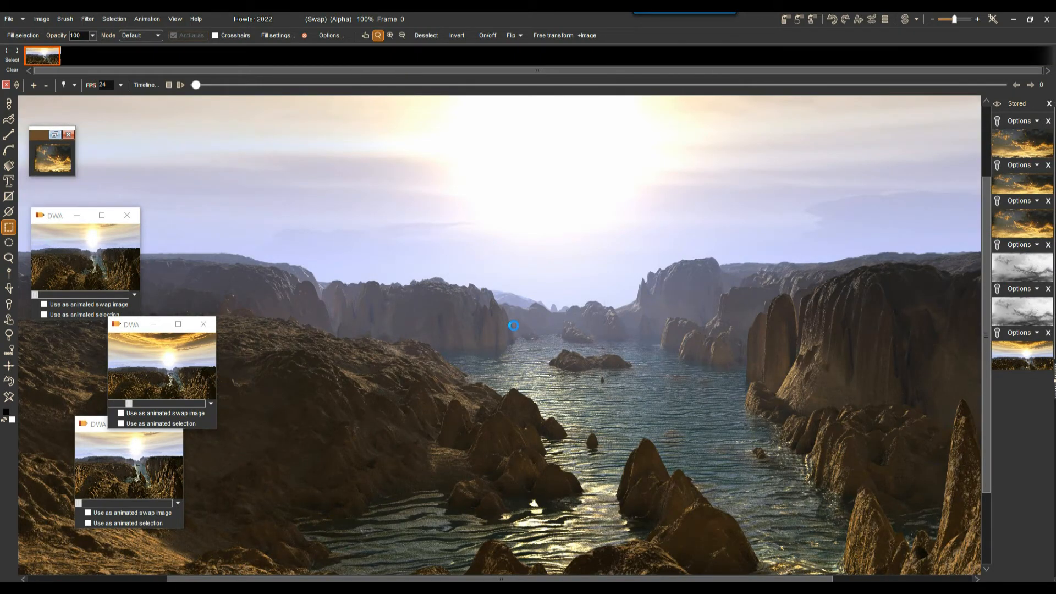
scroll(515, 329, down, 4)
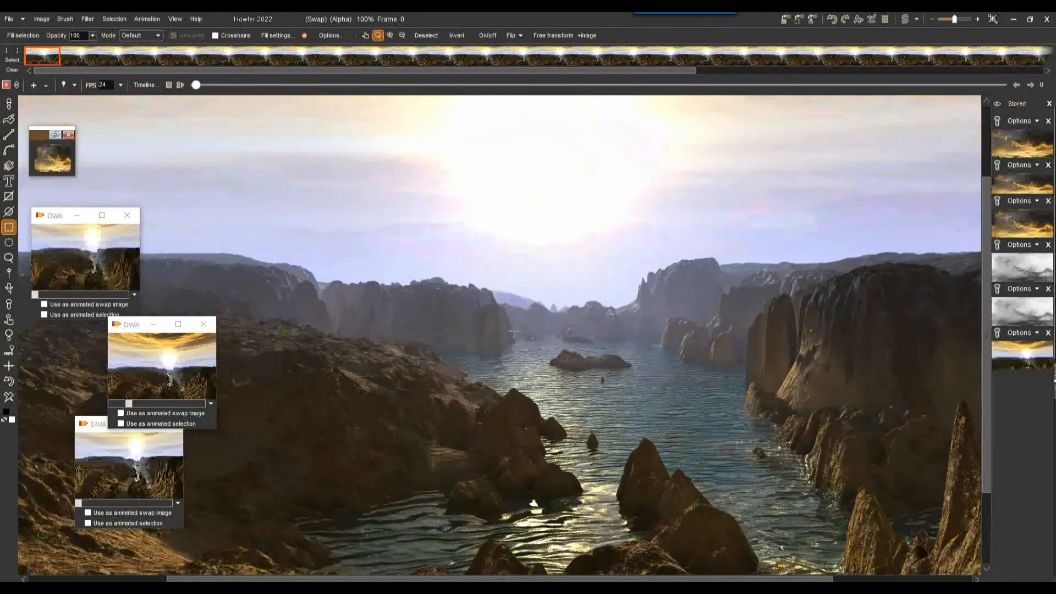
scroll(515, 329, up, 4)
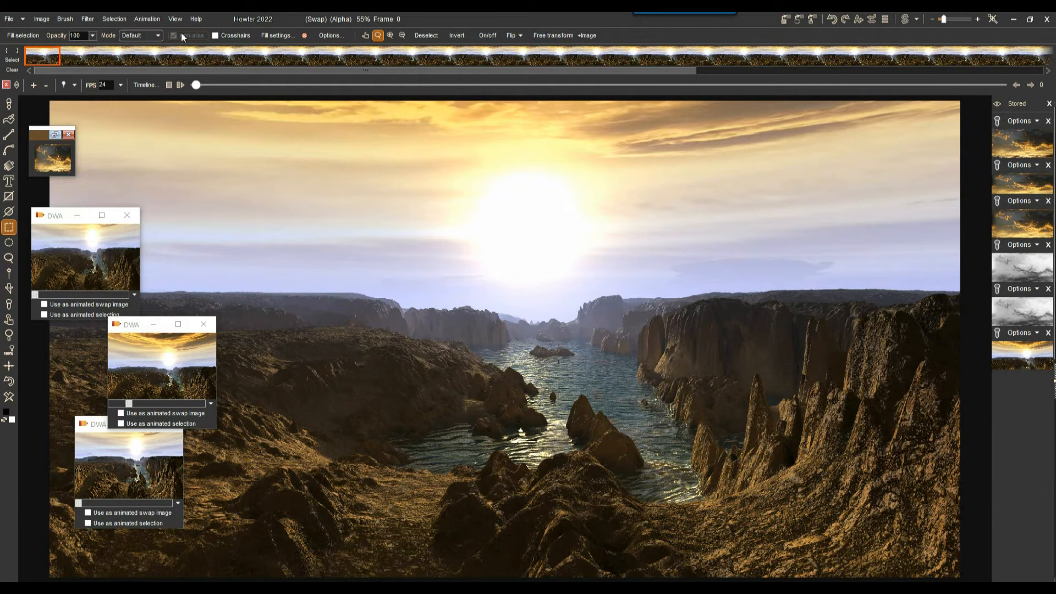
Store the cropped animation to disc
click(147, 19)
mouse_move(184, 70)
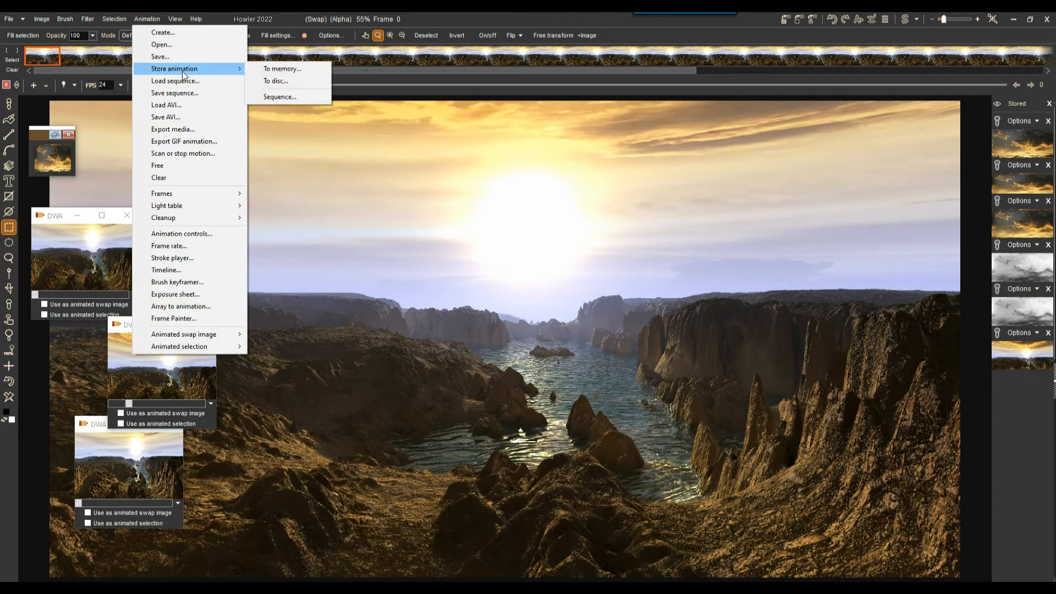
click(285, 79)
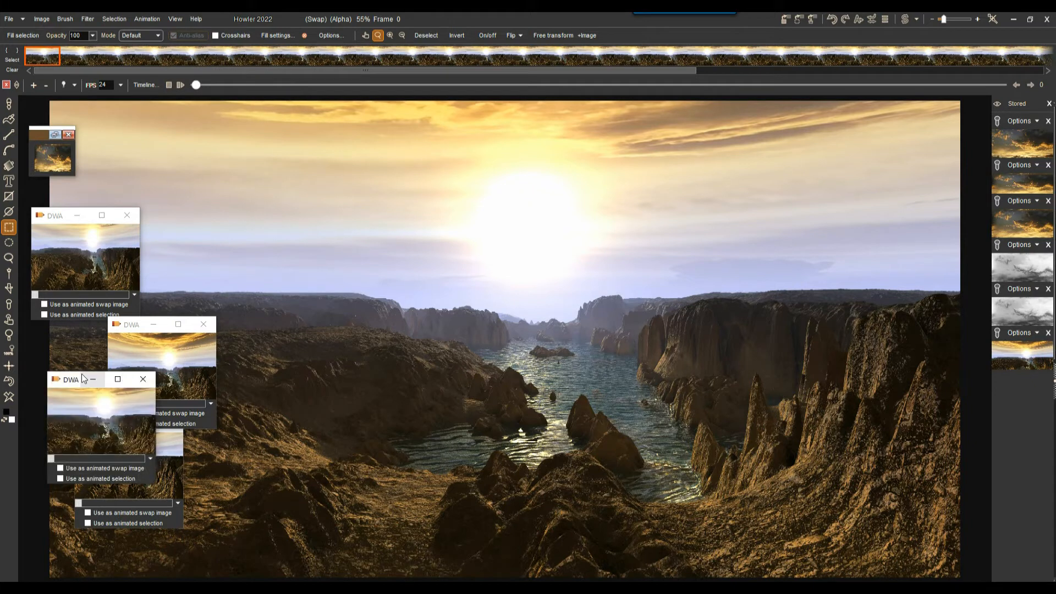
Move the newest stored animation window to the image's lower-right corner and two older ones to its lower-left corner
drag(65, 384, 921, 466)
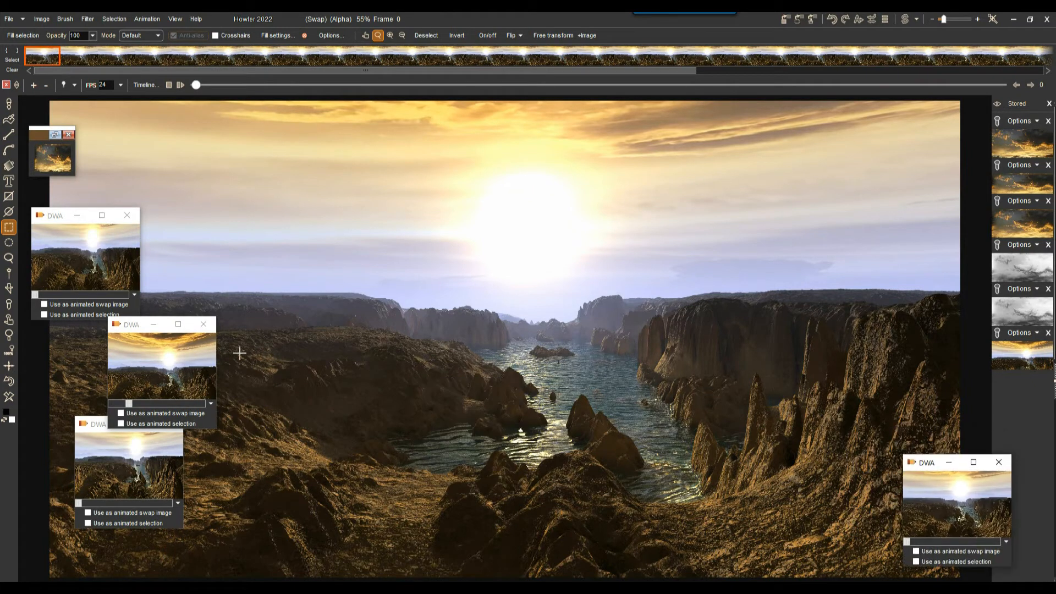
drag(129, 327, 70, 466)
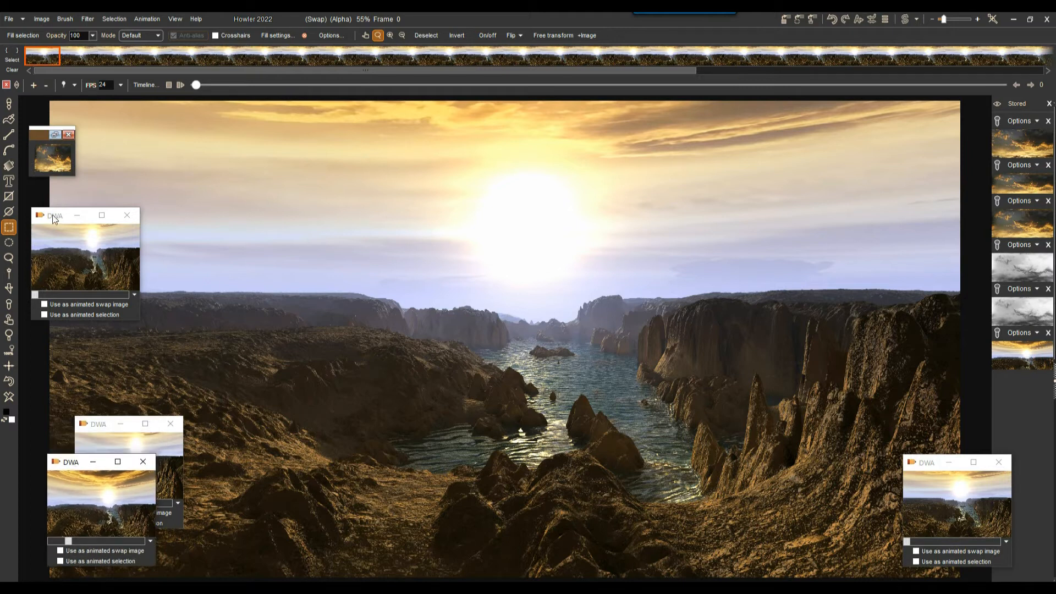
drag(52, 214, 45, 425)
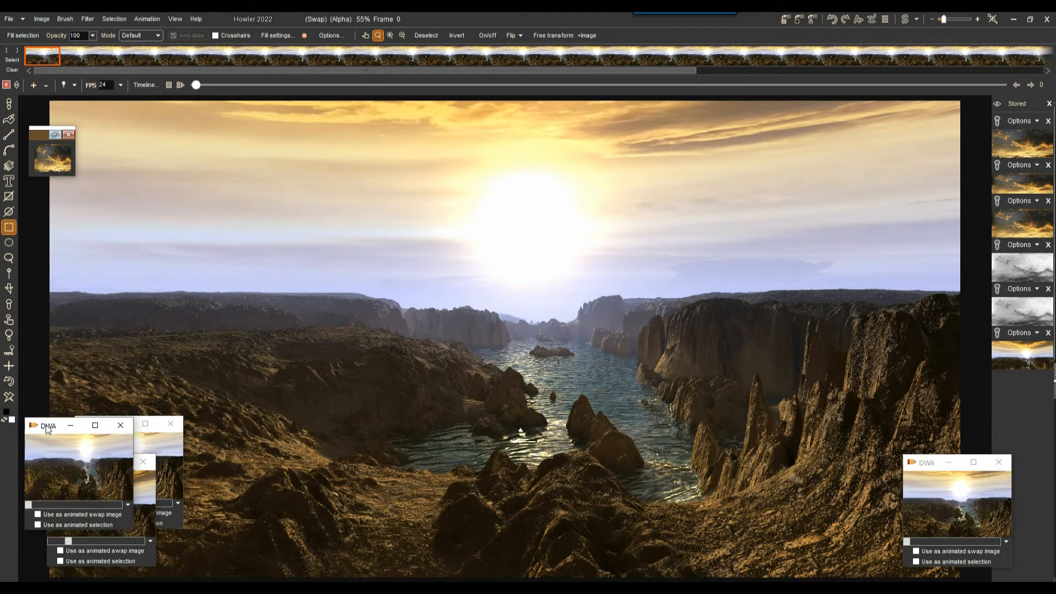
Set the resample size to 1920 pixels wide and 1080 pixels high with the aspect ratio unlocked
click(41, 19)
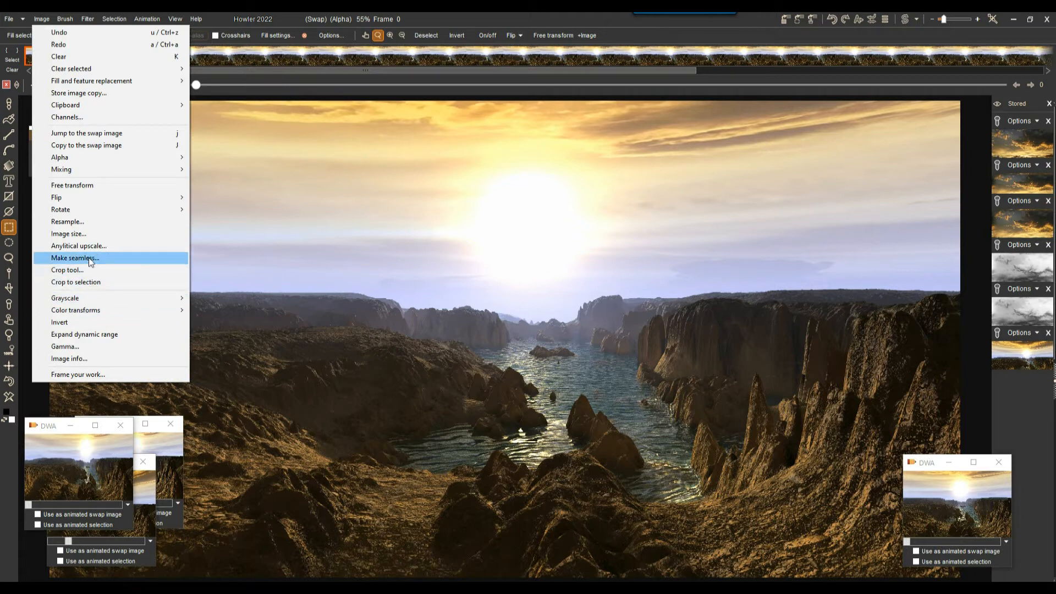
click(71, 223)
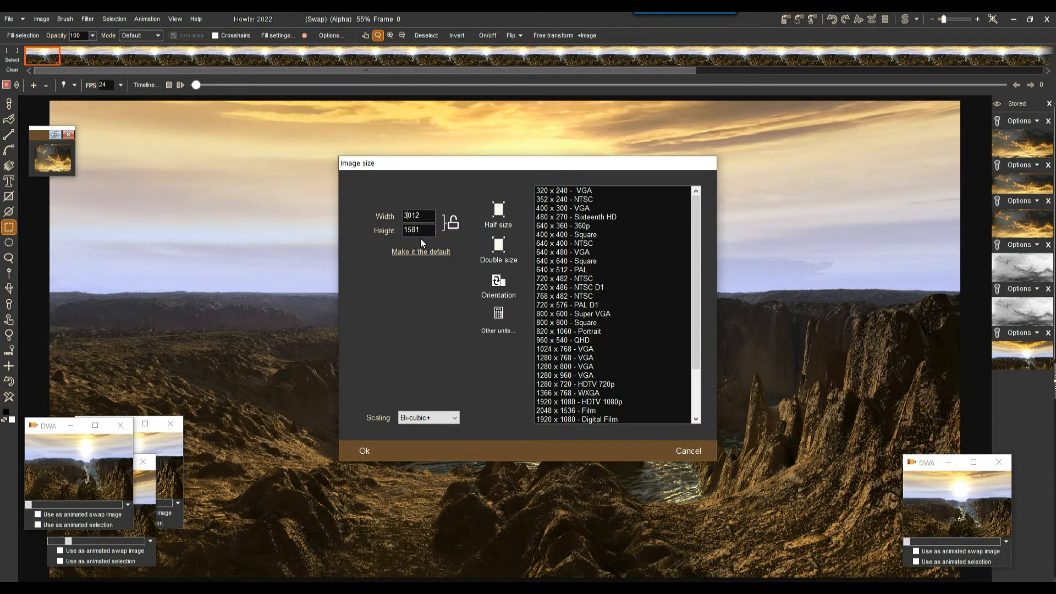
click(451, 223)
drag(427, 230, 371, 232)
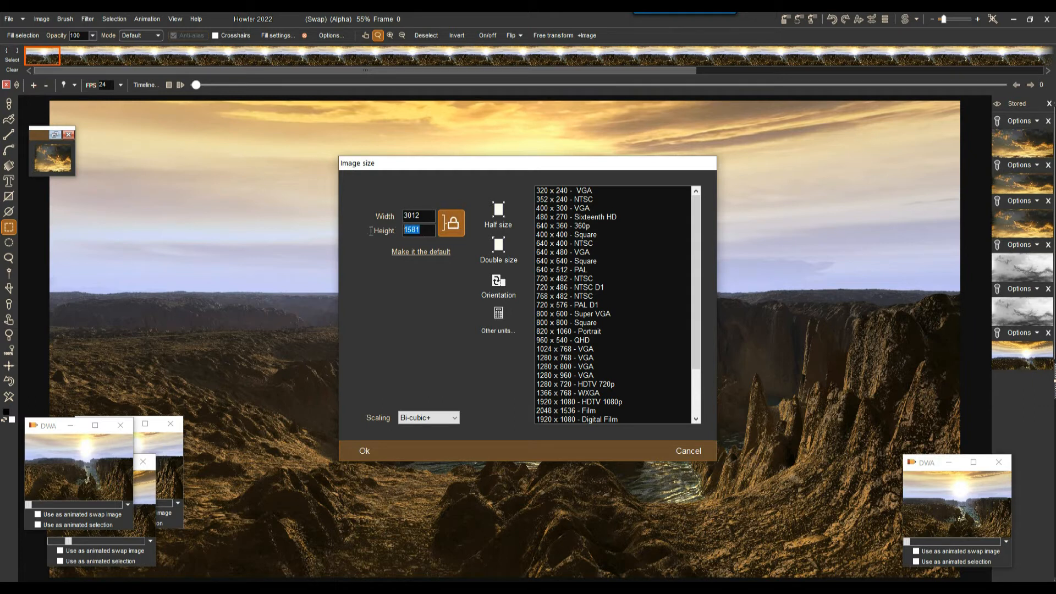
text(720)
drag(419, 216, 387, 221)
text(1920)
click(456, 224)
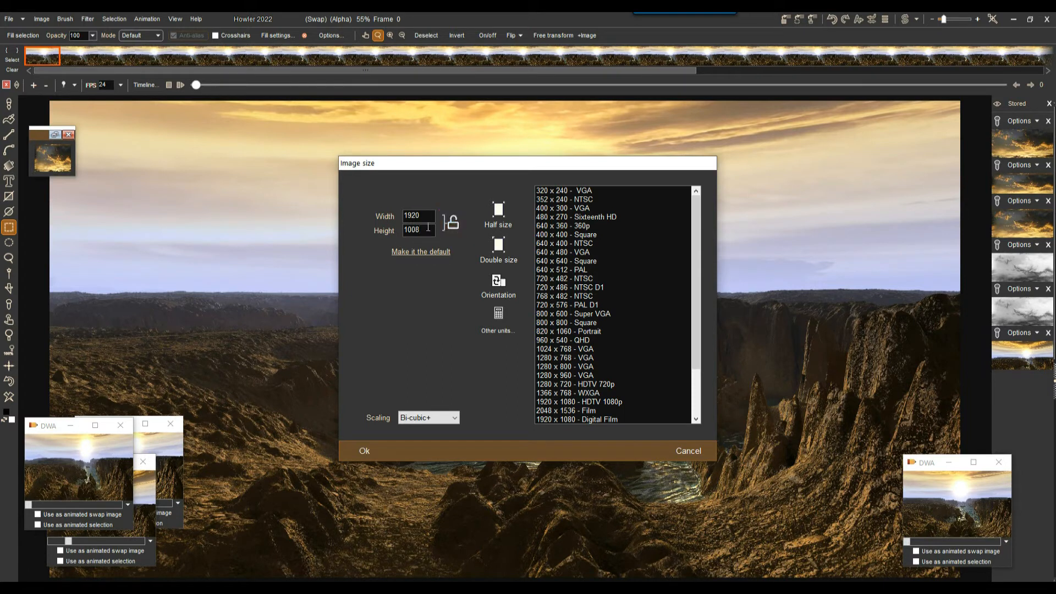
drag(424, 229, 383, 228)
text(1080)
Resample the whole animation with Bi-linear scaling
click(427, 419)
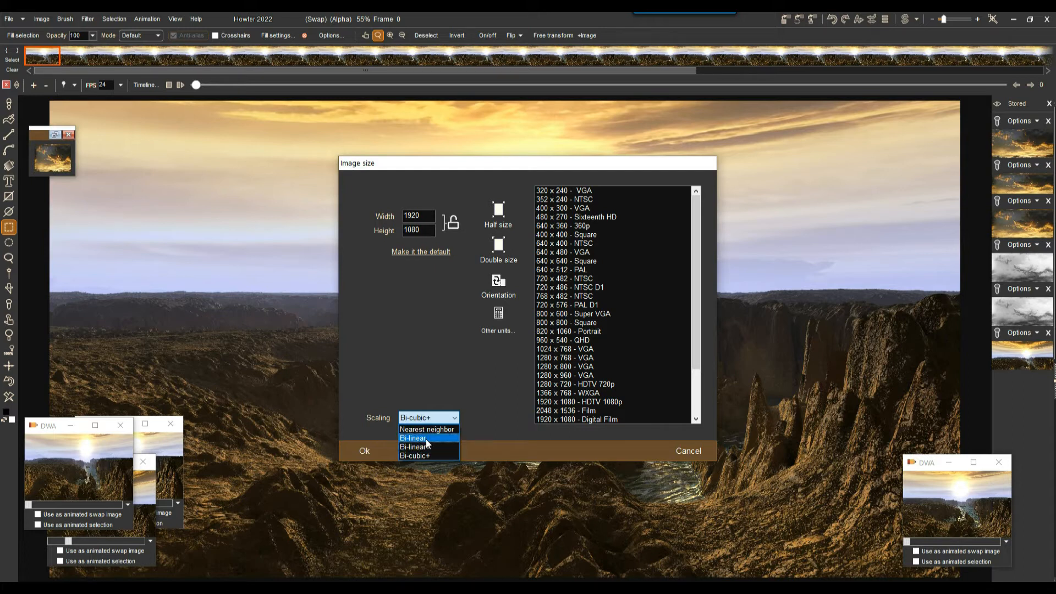
click(428, 439)
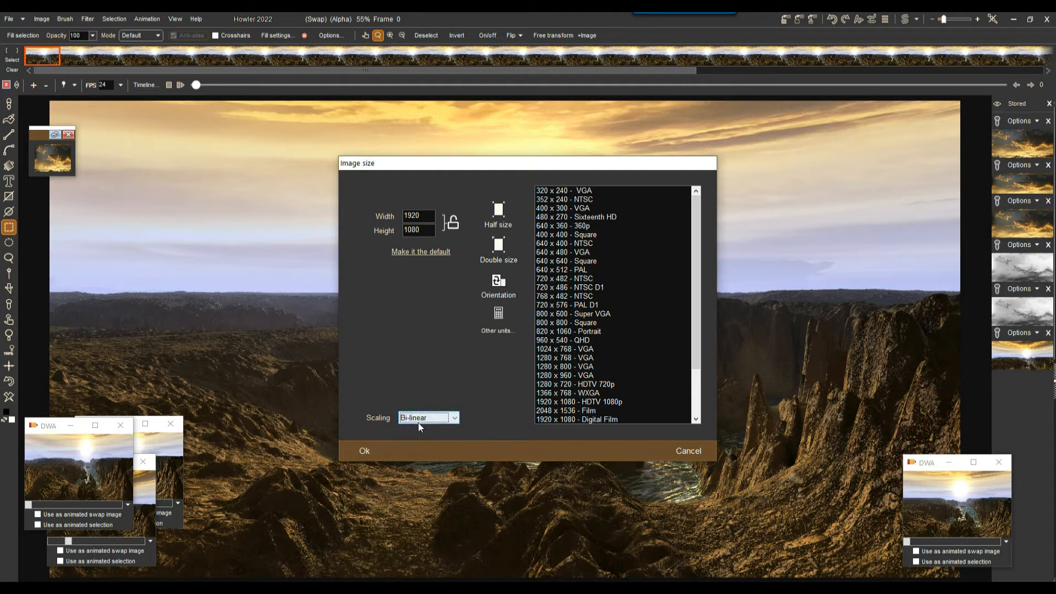
click(360, 451)
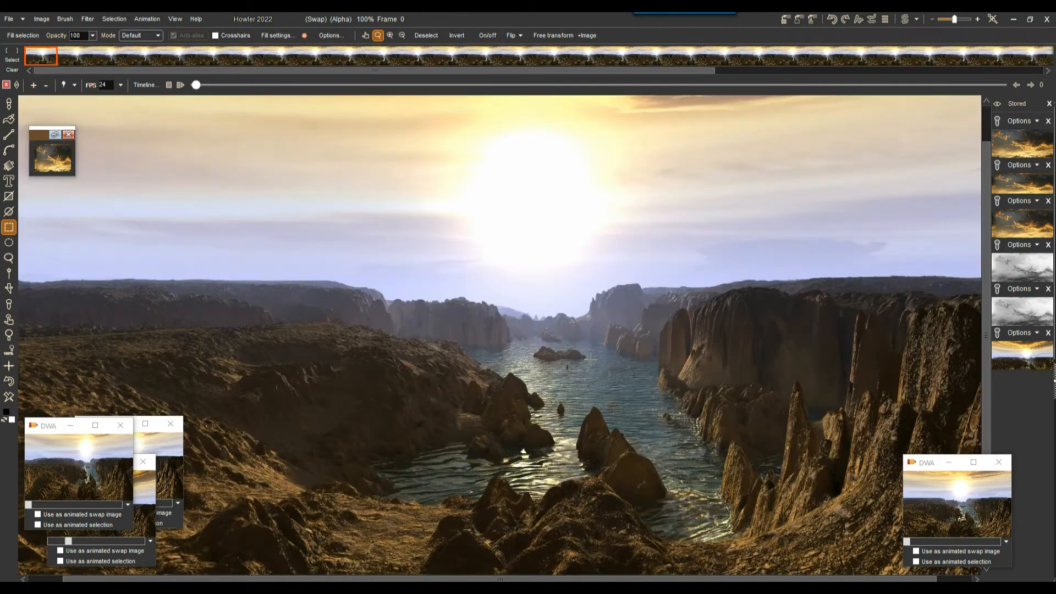
Check the resampled image's buffer width and height in the image information
click(41, 18)
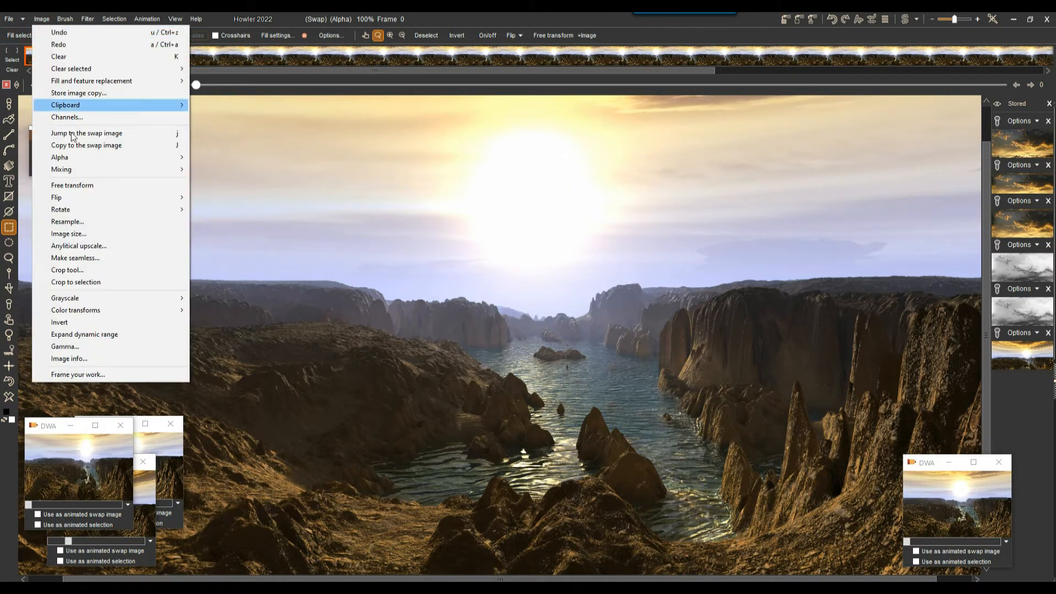
click(105, 361)
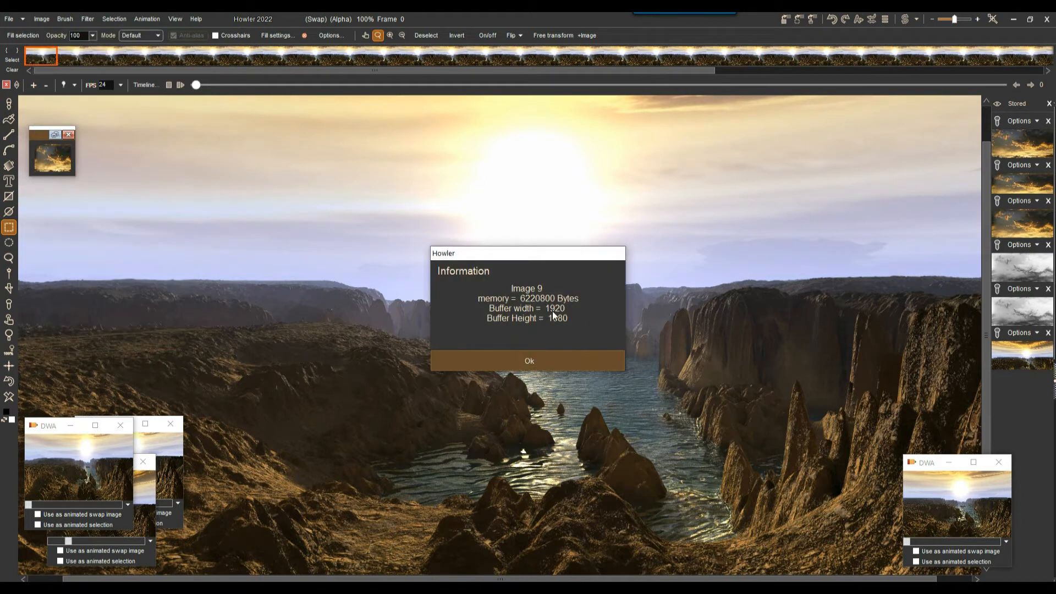
click(540, 357)
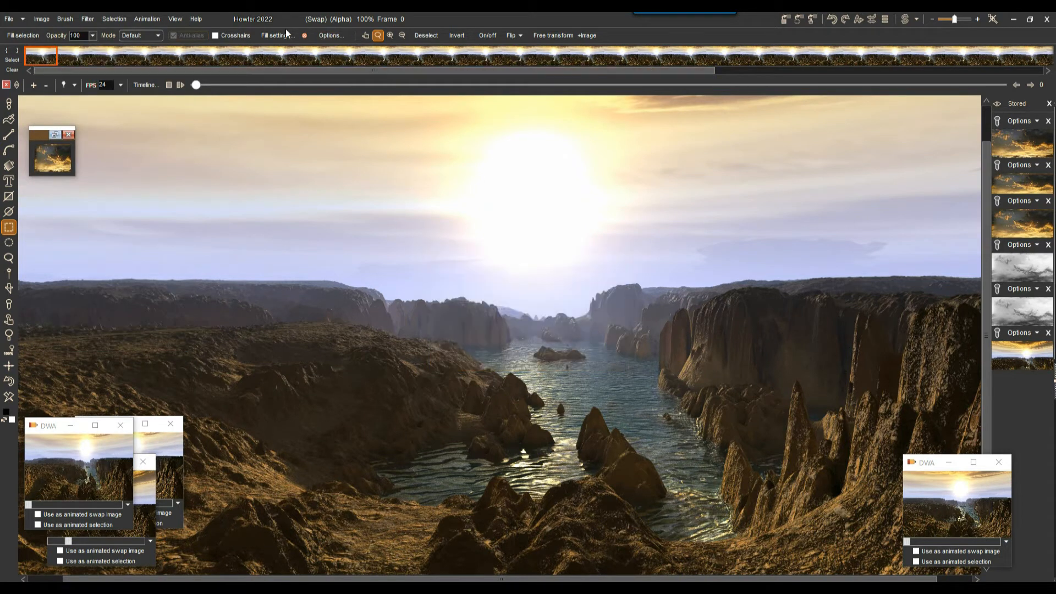
Store the resampled animation to disc
click(146, 20)
mouse_move(178, 73)
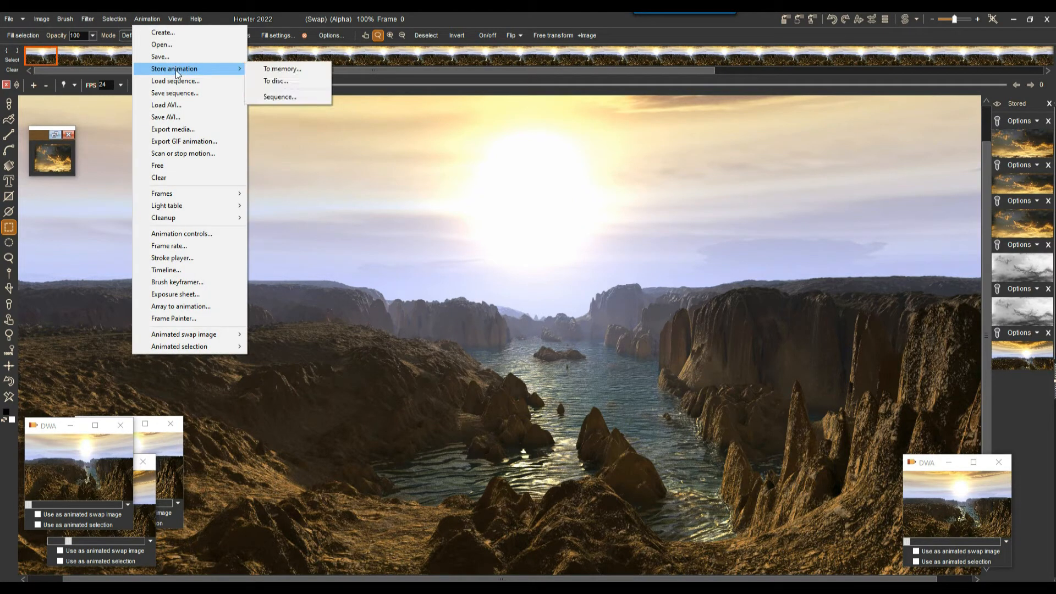
click(293, 85)
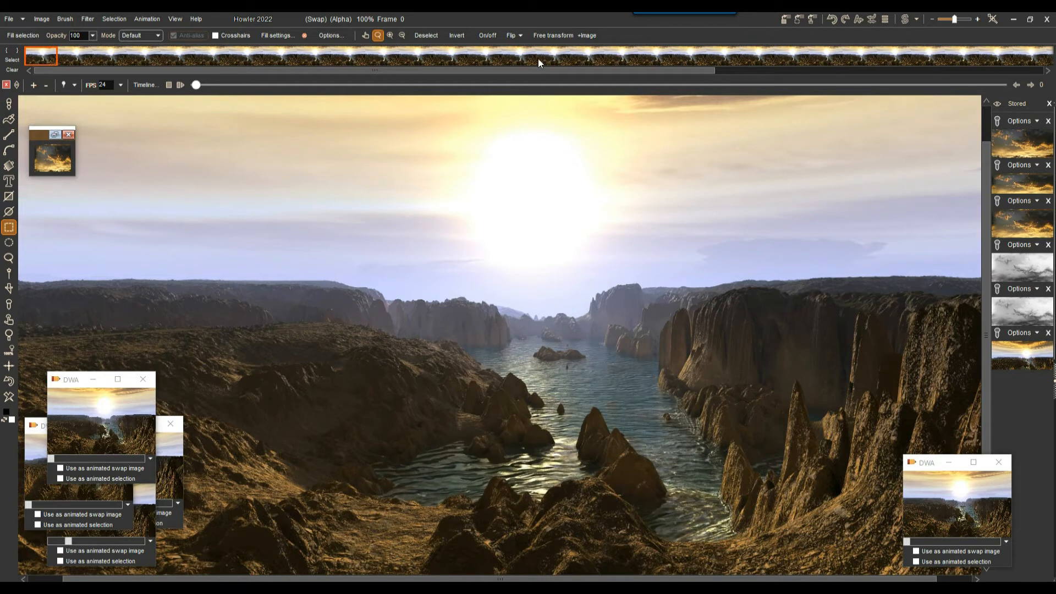
Scrub and step through the frames around the animation's start and end to examine how the loop joins
drag(206, 87, 809, 73)
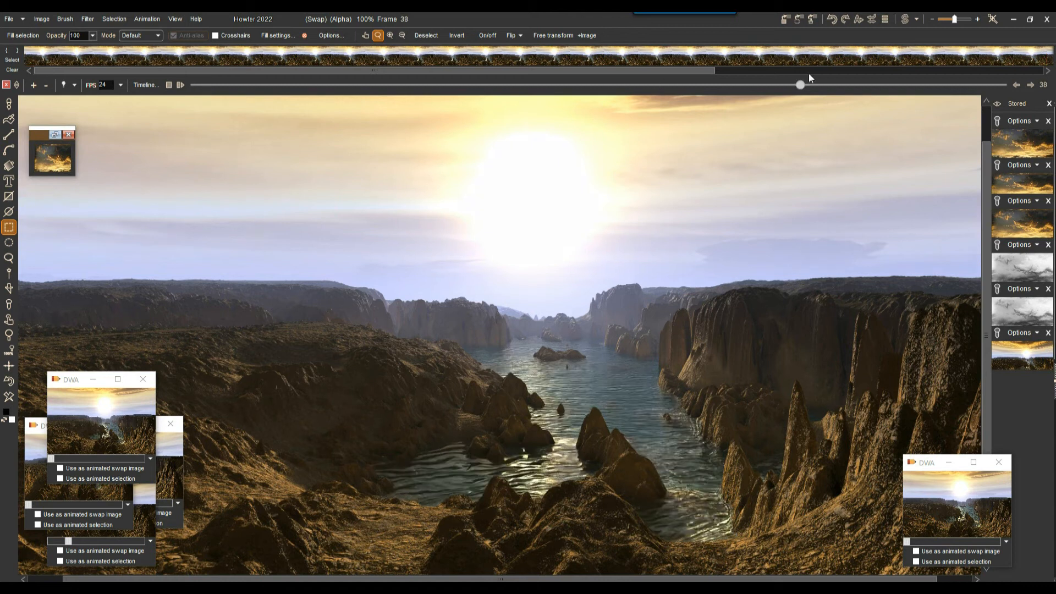
click(1030, 86)
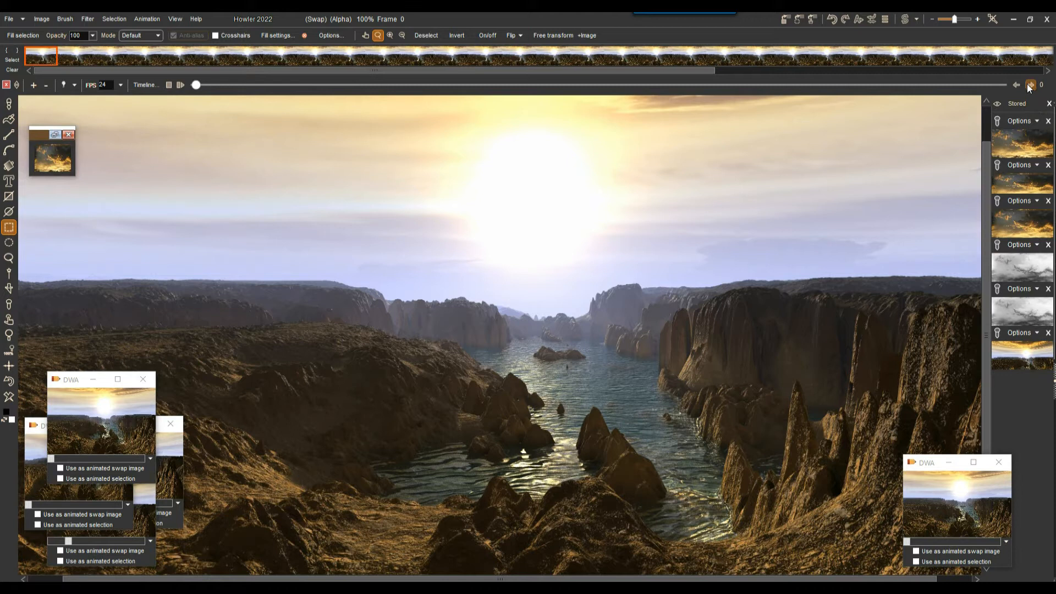
click(1018, 84)
click(1028, 86)
click(1028, 86)
click(1030, 86)
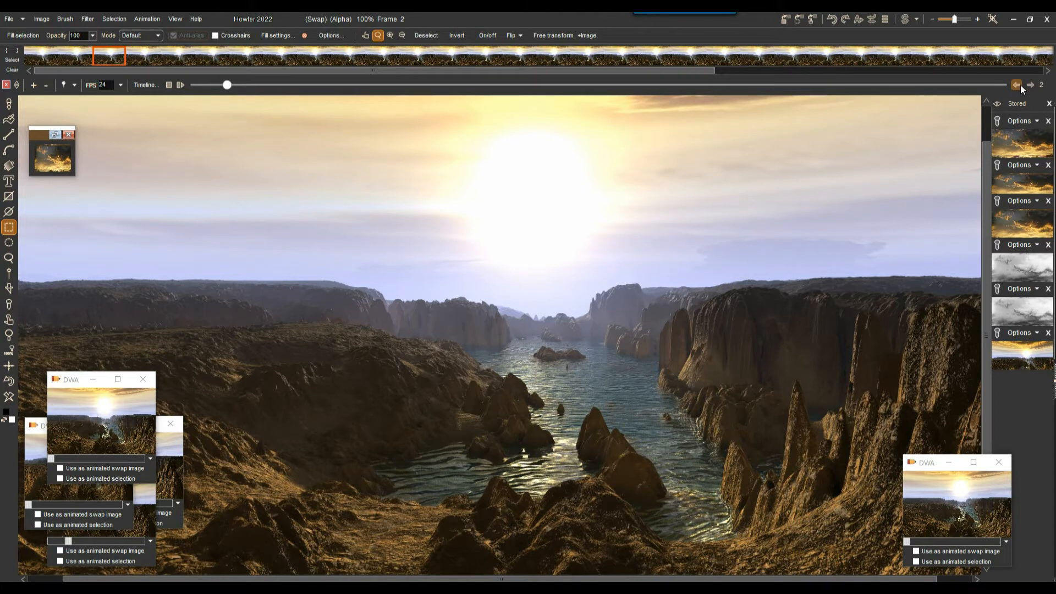
click(1017, 85)
click(1017, 84)
click(1016, 85)
click(1015, 85)
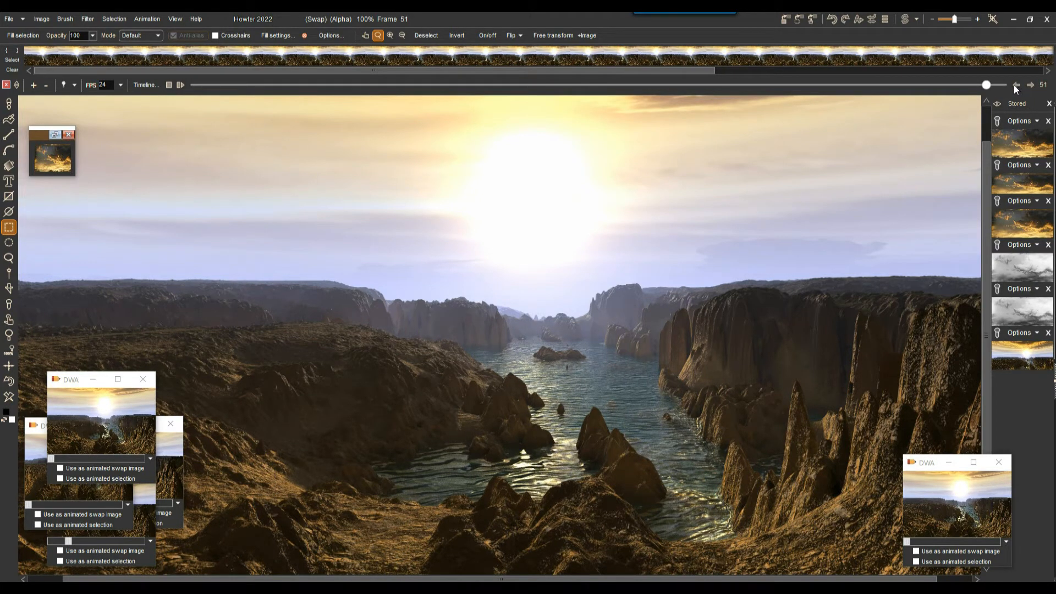
drag(996, 85, 897, 97)
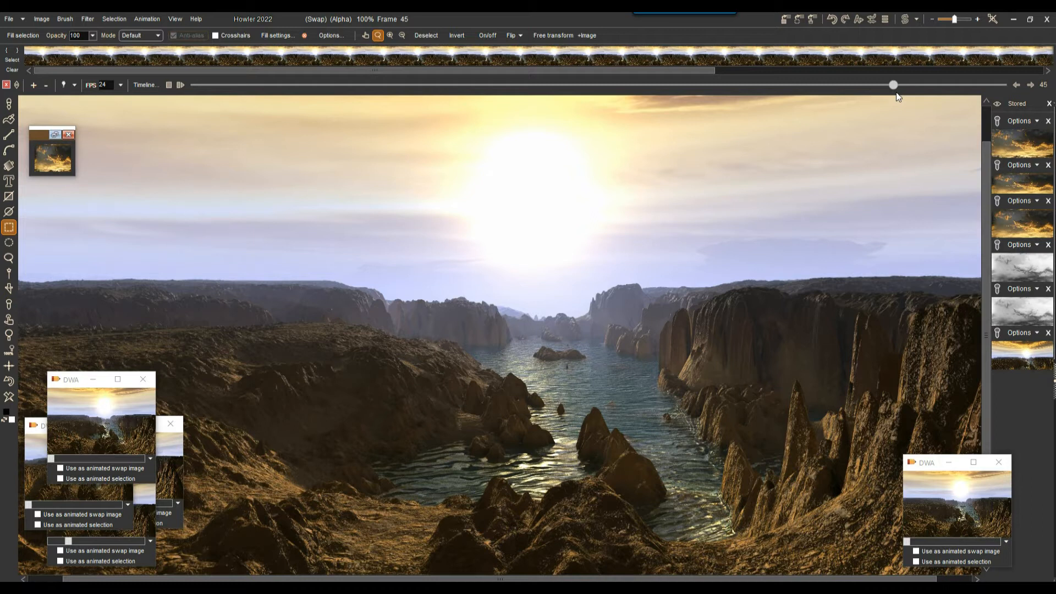
drag(897, 91, 841, 94)
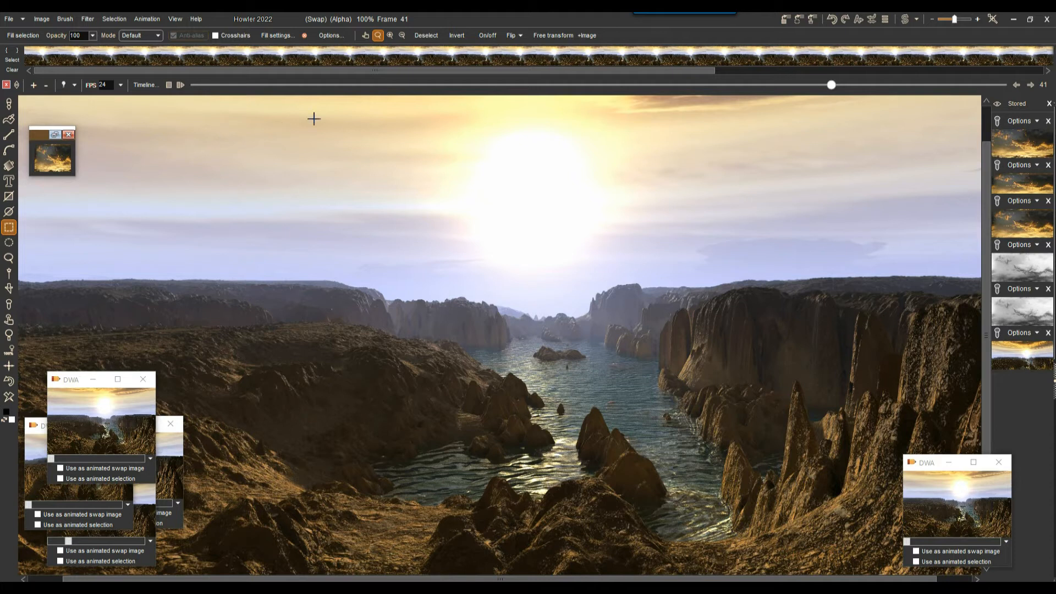
Make the animation loopable from a frame somewhat before the last one, and play it back
right_click(351, 62)
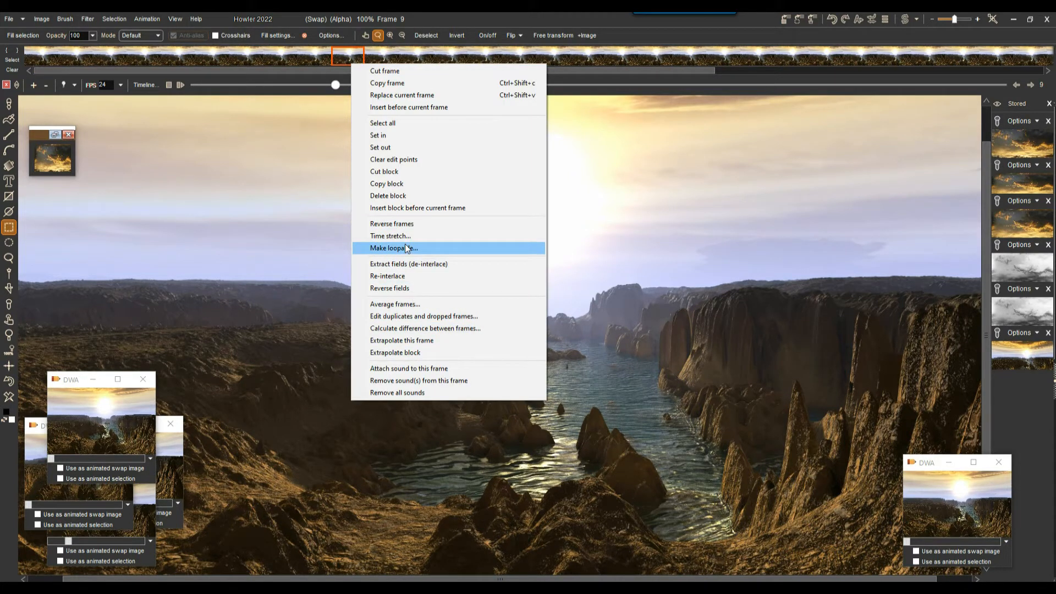
click(148, 19)
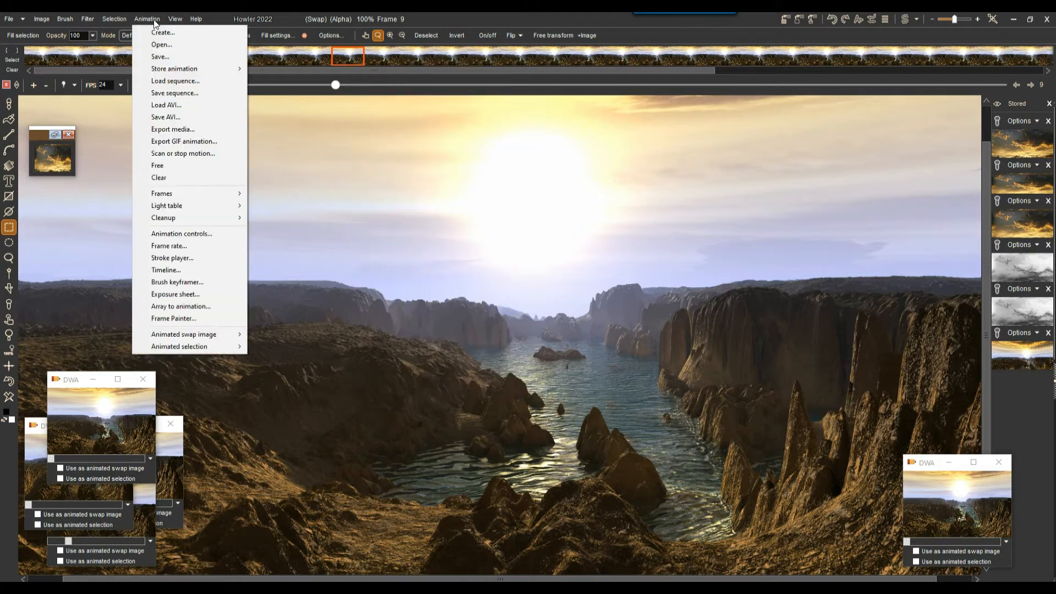
mouse_move(193, 193)
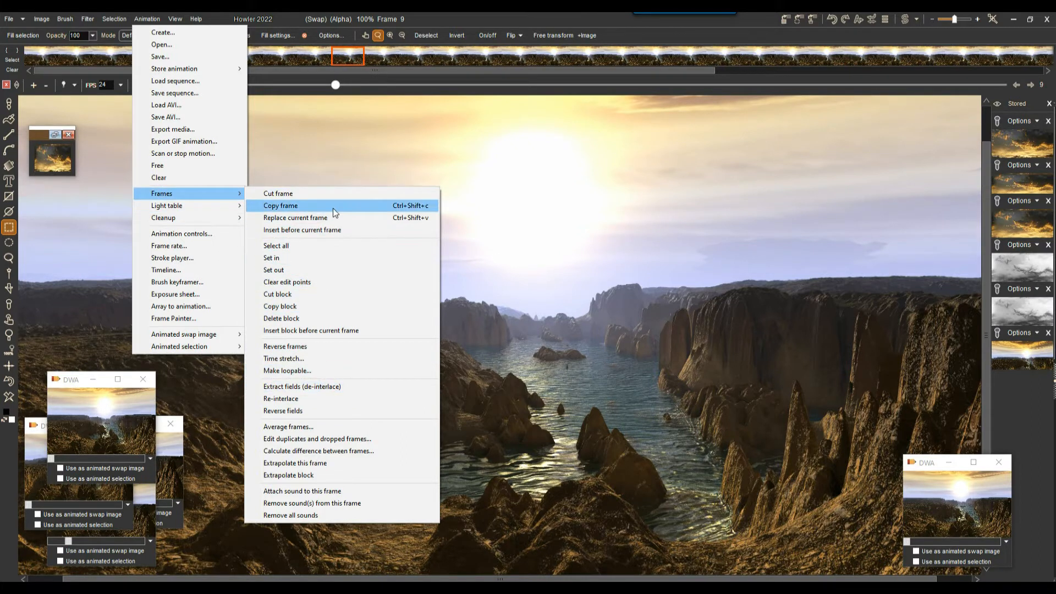
click(390, 61)
right_click(390, 58)
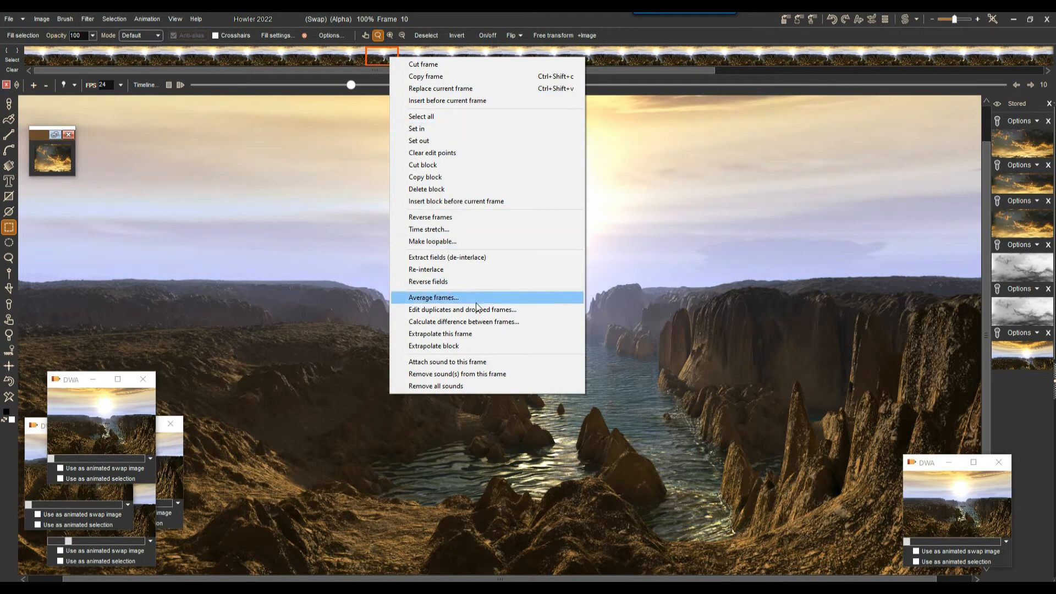
click(441, 243)
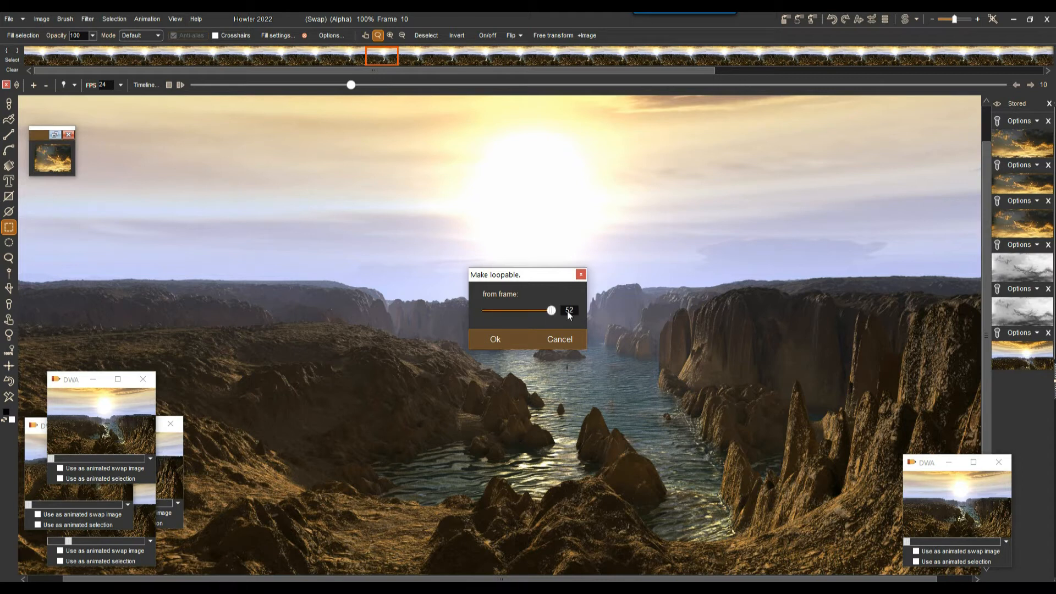
mouse_move(551, 310)
mouse_down()
mouse_move(475, 312)
mouse_move(559, 312)
mouse_up()
drag(533, 315, 529, 314)
click(497, 340)
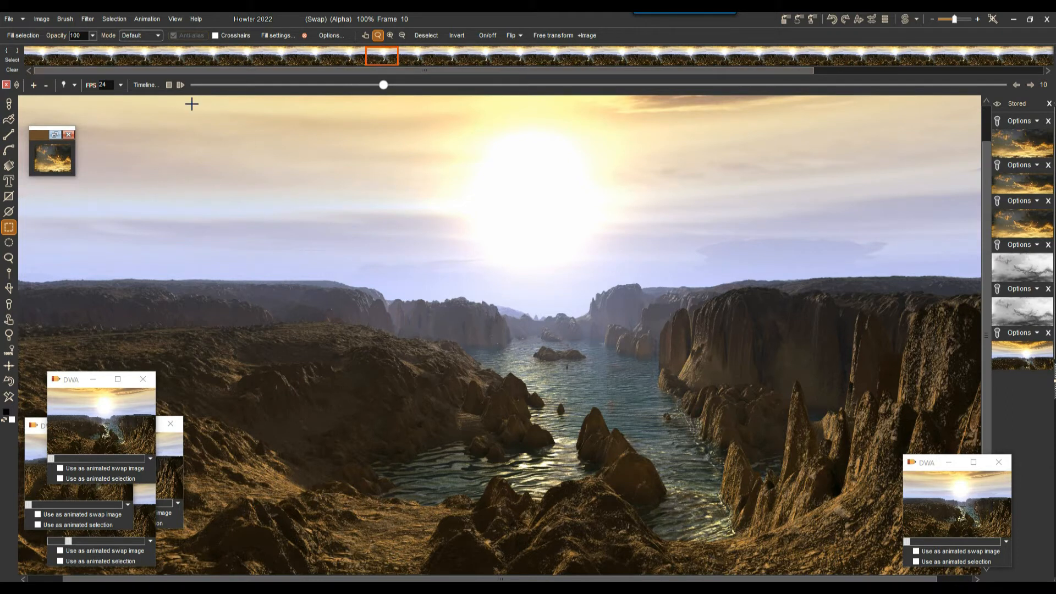
click(181, 85)
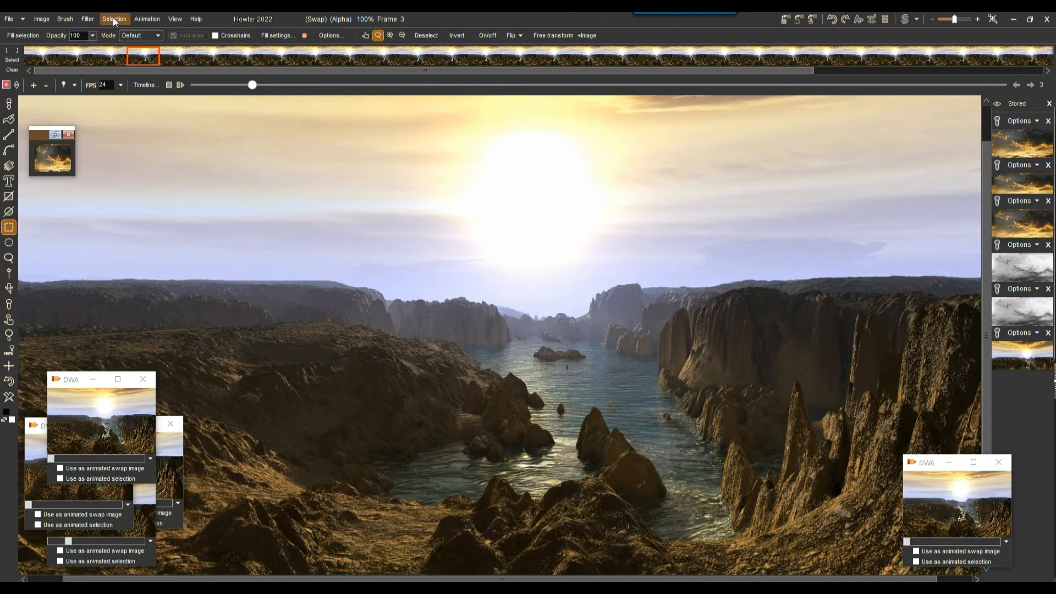
Store the loopable version of the animation to disc
click(150, 18)
mouse_move(167, 68)
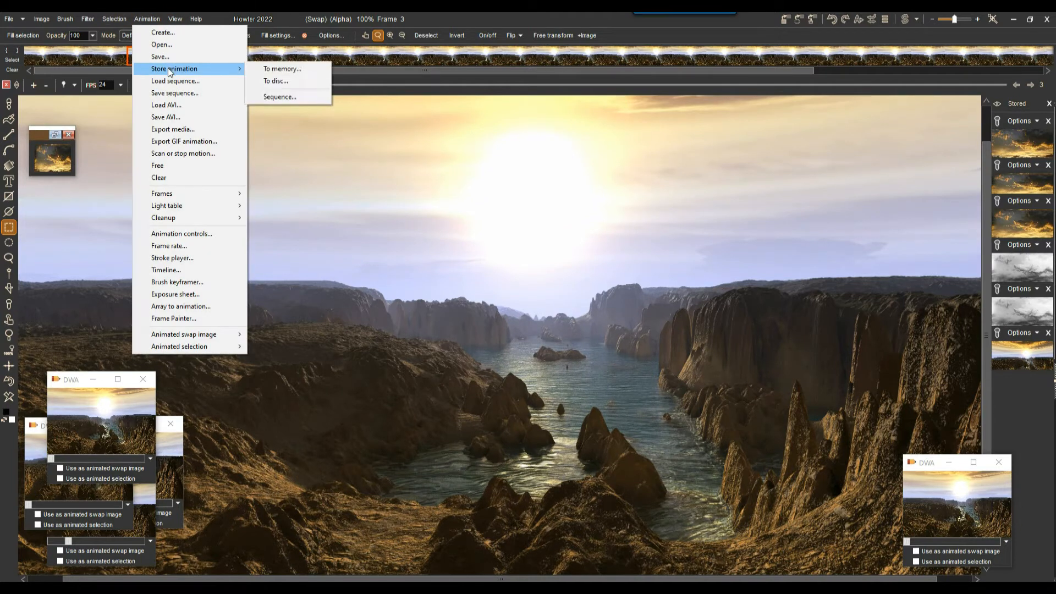
click(274, 81)
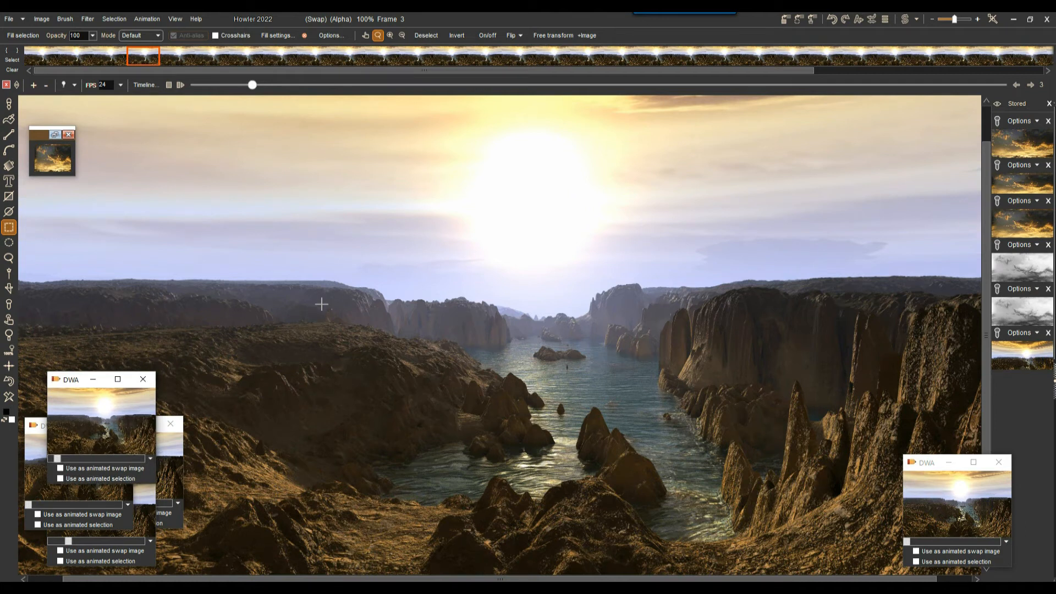
Clear the selection surrounding the whole image
scroll(323, 303, down, 1)
scroll(323, 303, up, 1)
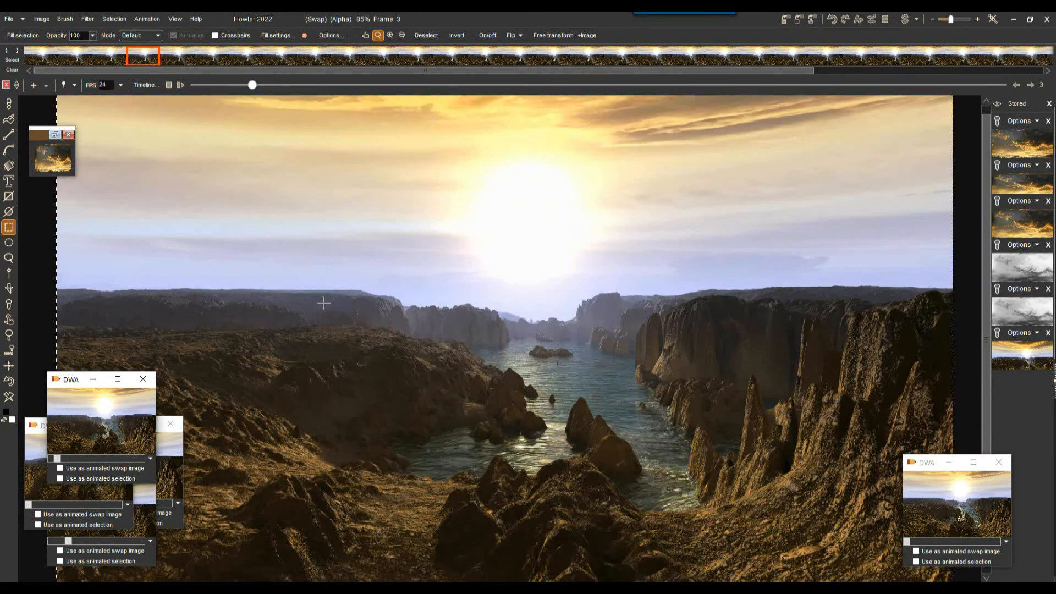
scroll(324, 303, down, 2)
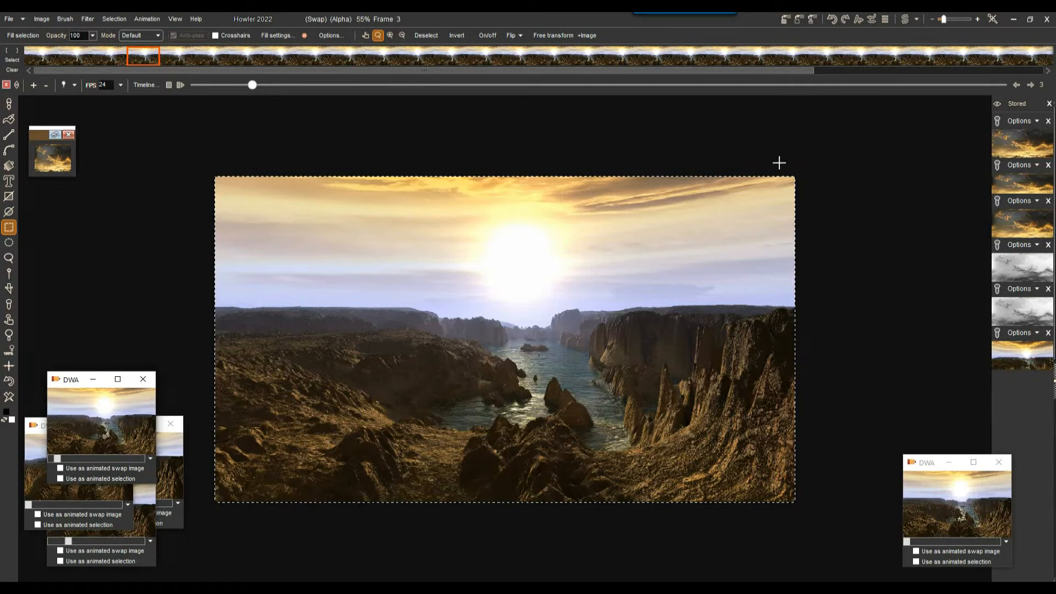
click(114, 19)
click(118, 32)
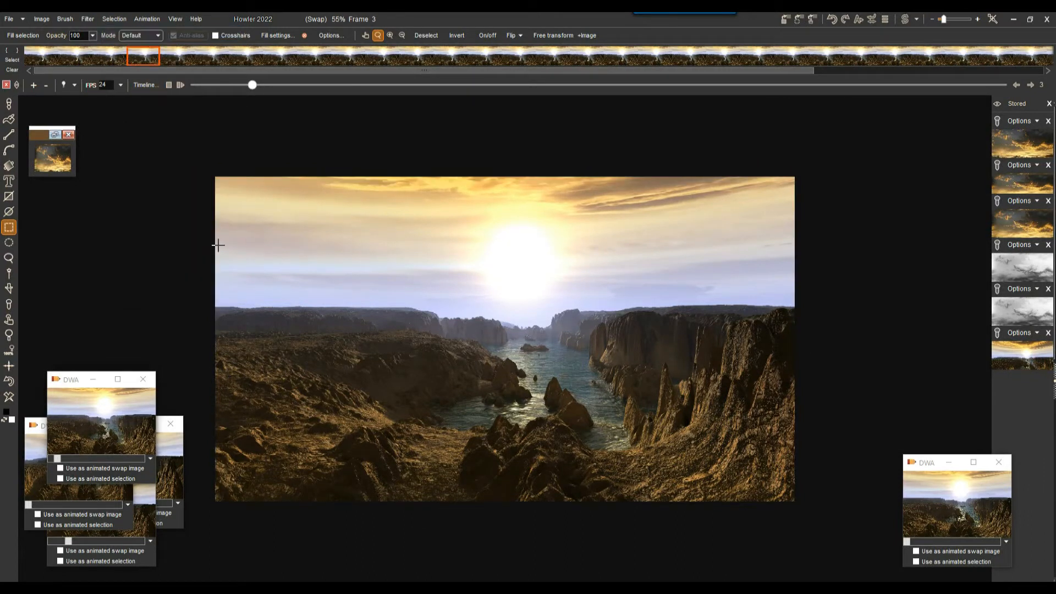
scroll(294, 329, down, 1)
scroll(294, 329, up, 2)
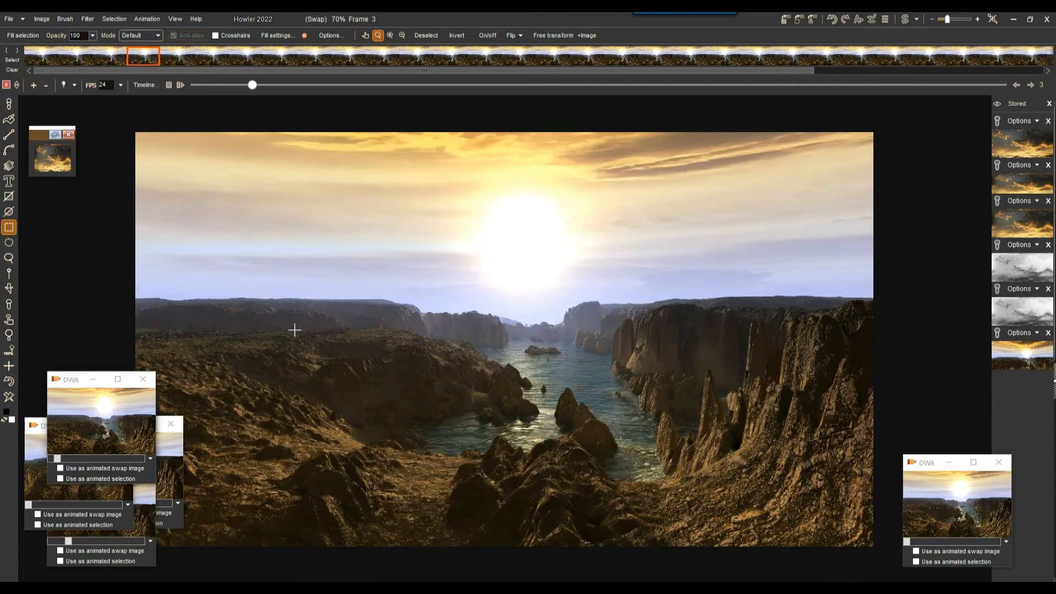
scroll(333, 339, up, 1)
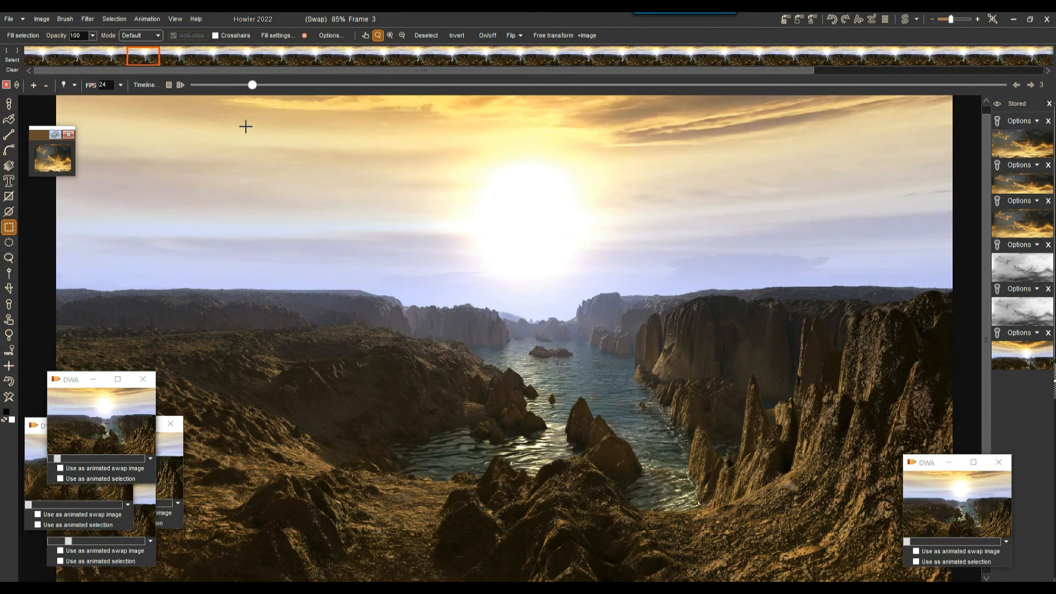
Open the timeline editor and scrub the animation to frame 18
click(146, 86)
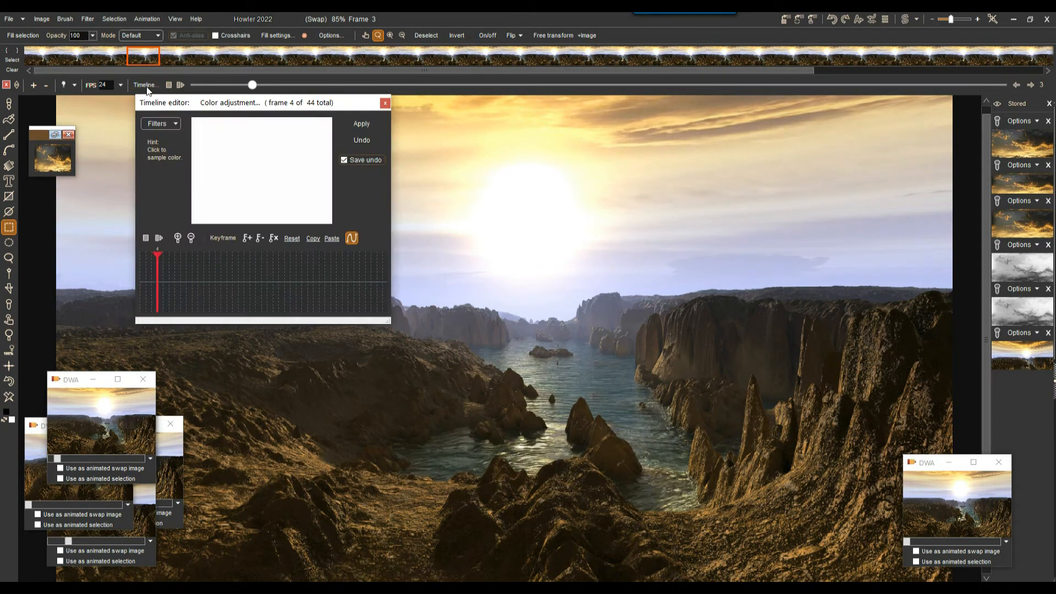
drag(188, 269, 239, 281)
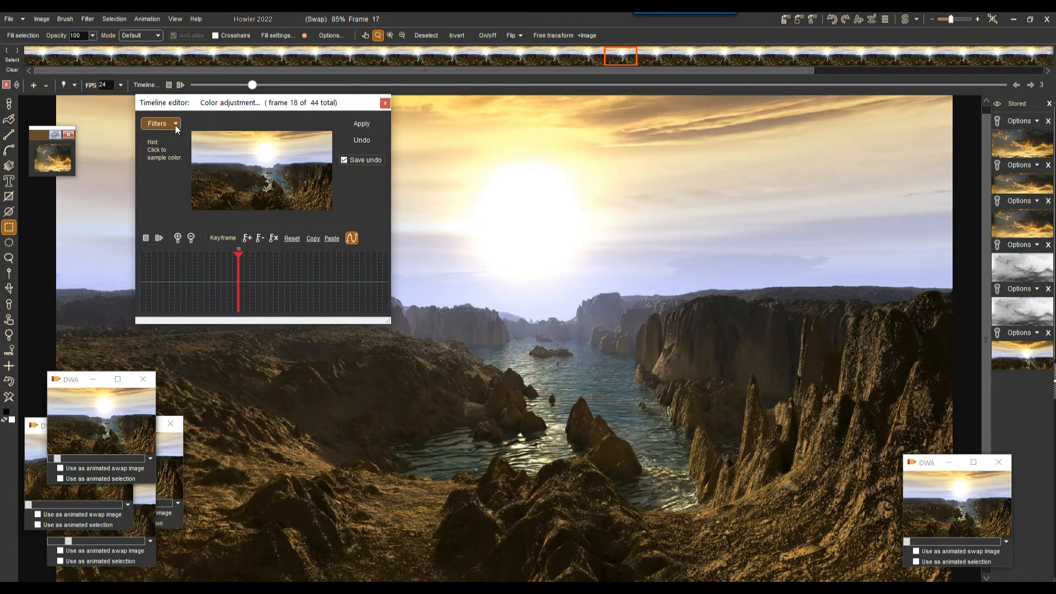
click(176, 125)
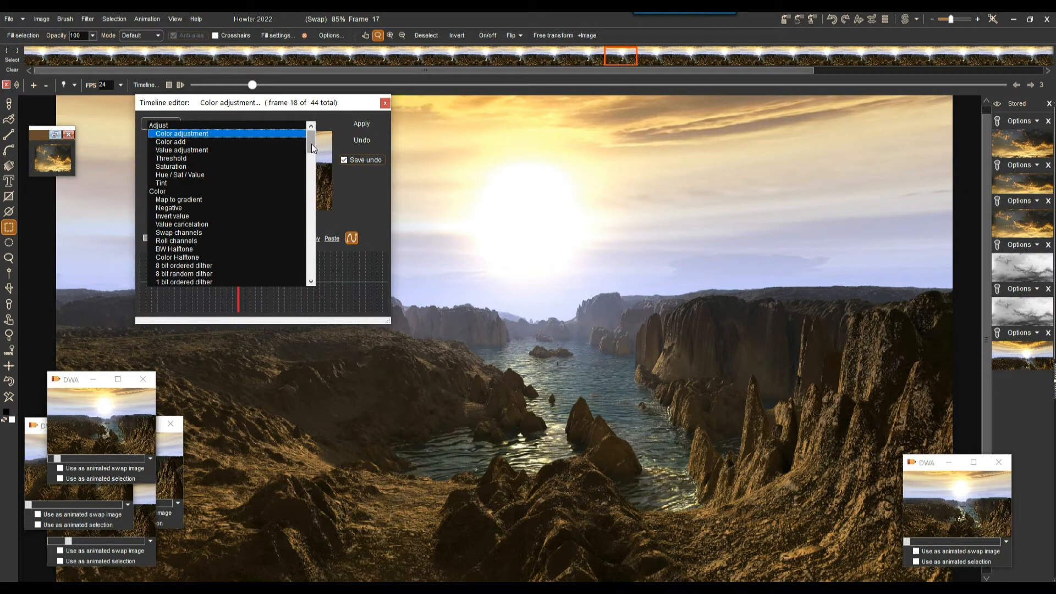
click(396, 349)
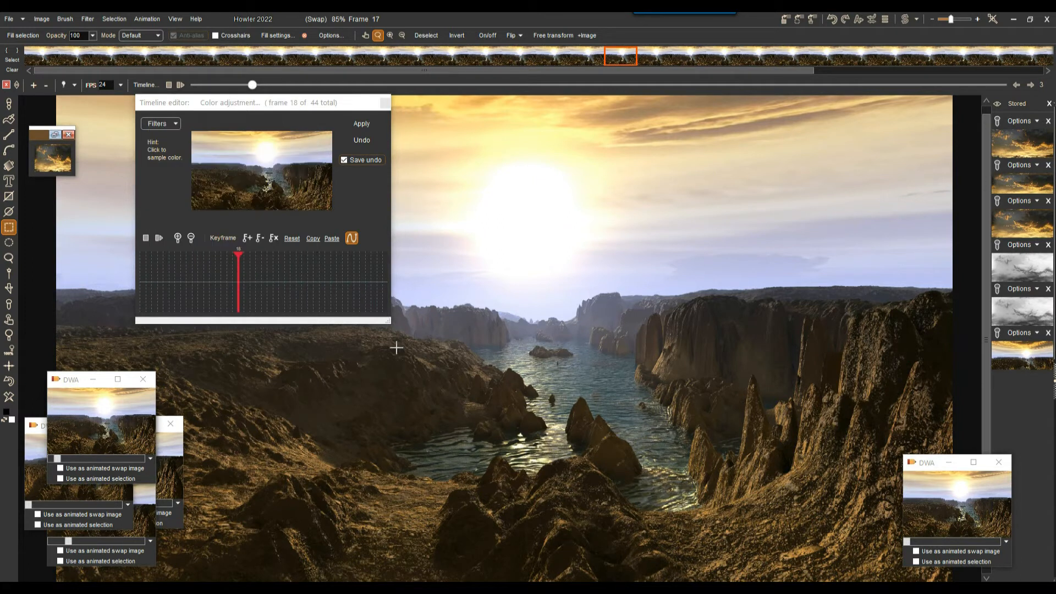
mouse_move(242, 284)
mouse_down()
mouse_move(315, 287)
mouse_move(239, 278)
mouse_up()
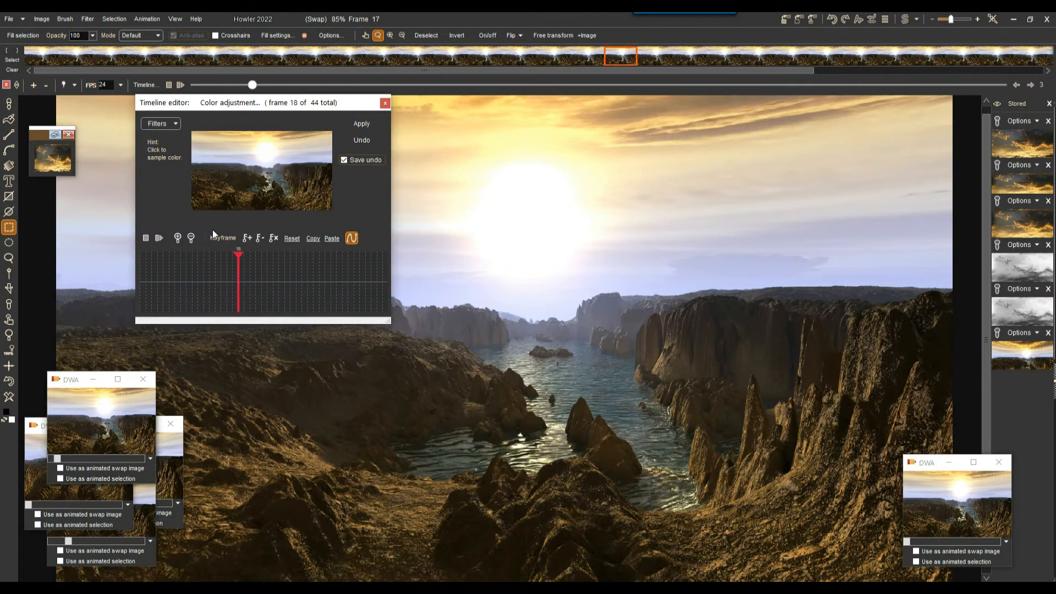
Choose the Shift filter and try offsetting the image by about 5 in x and 4 in y
click(176, 125)
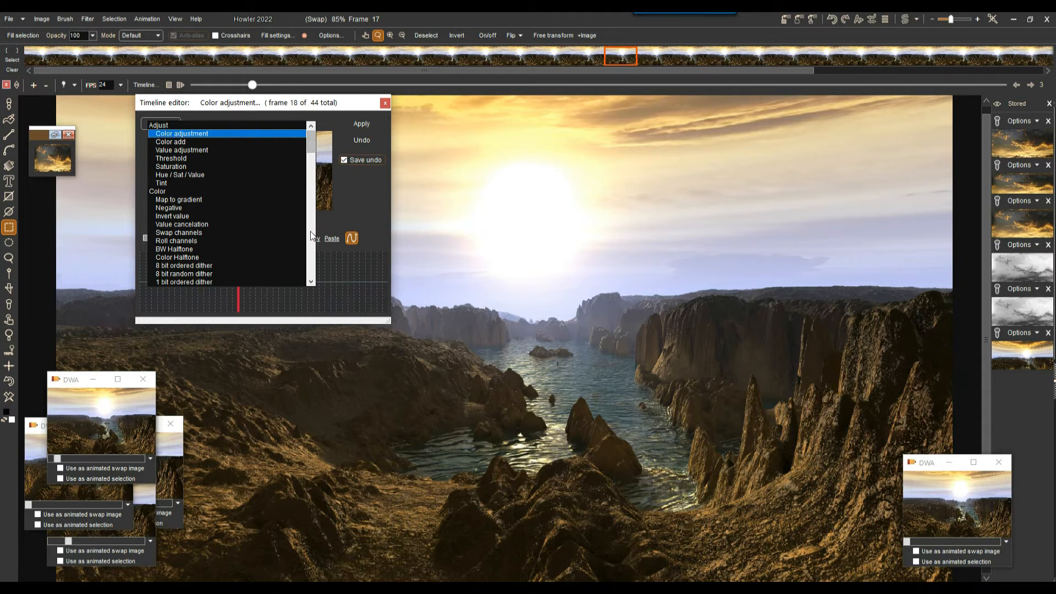
scroll(310, 232, down, 10)
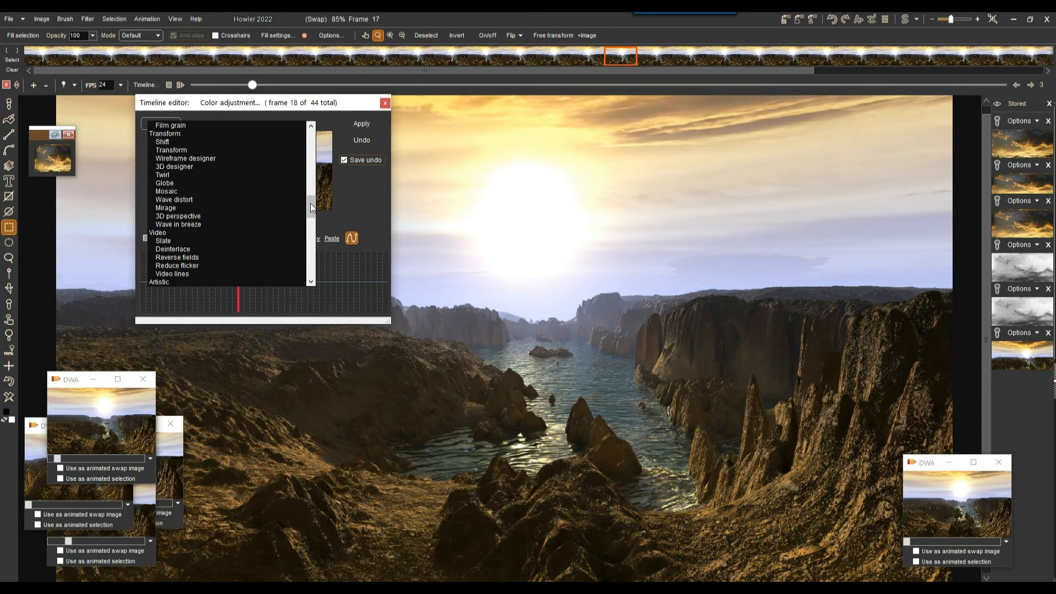
click(162, 141)
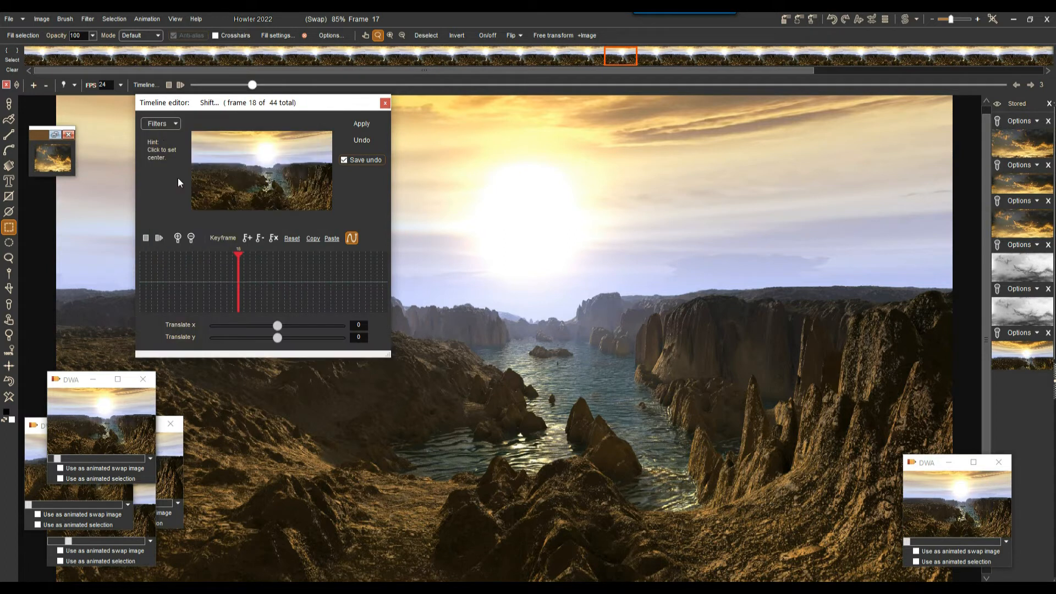
mouse_move(264, 180)
mouse_down()
mouse_move(272, 154)
mouse_move(270, 175)
mouse_up()
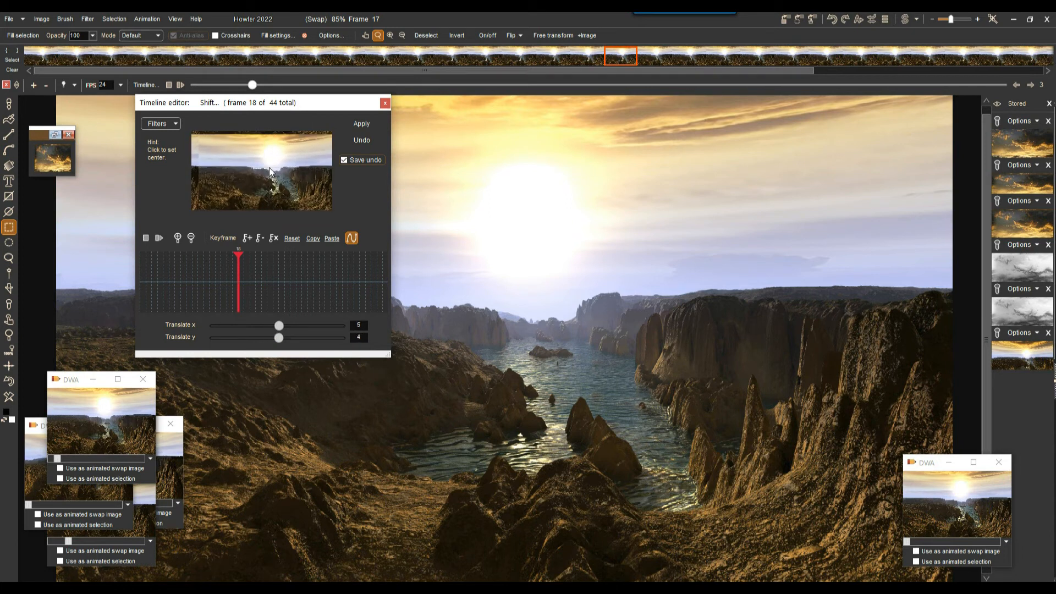
Switch the timeline filter to Transform and translate the image by about 11 in x and 12 in y
click(168, 124)
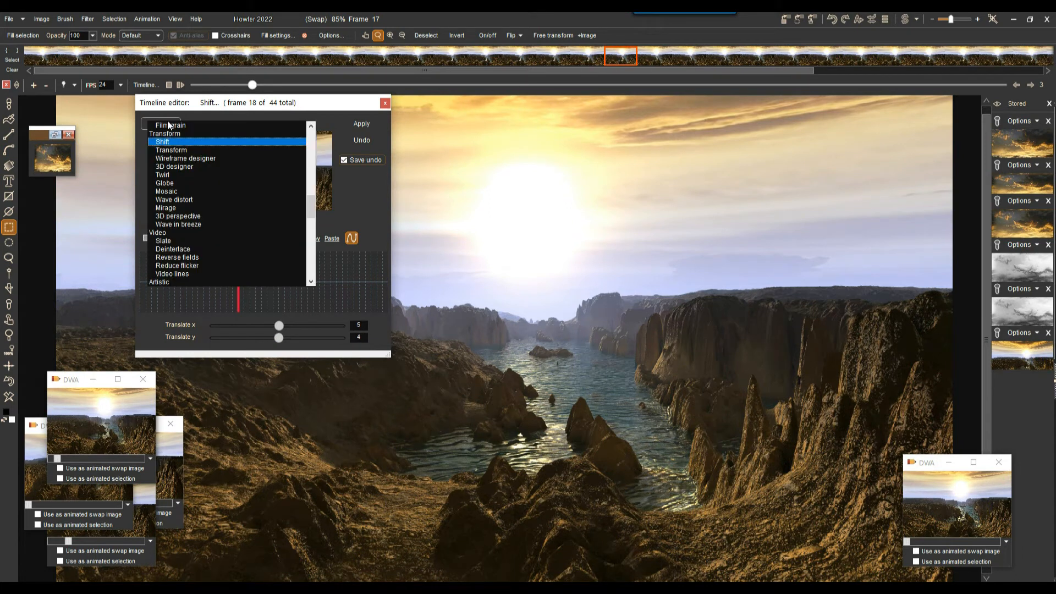
click(175, 151)
drag(267, 164, 229, 259)
click(220, 377)
mouse_move(274, 187)
mouse_down()
mouse_move(268, 216)
mouse_move(270, 176)
mouse_up()
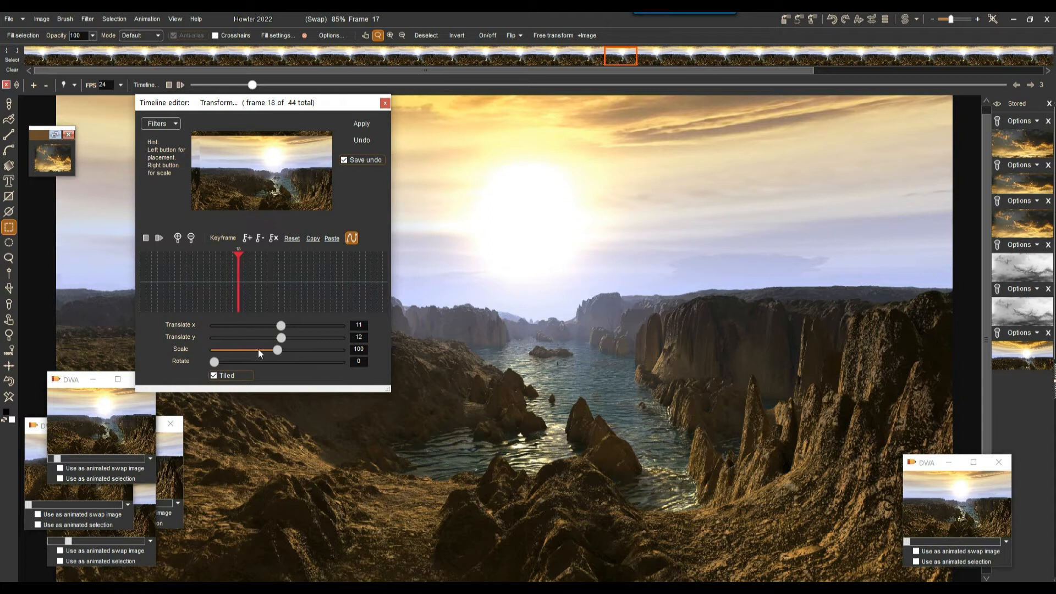
Try a scale of about 161 with translation of about 14 in x and -35 in y, and reset the filter
drag(277, 350, 316, 353)
click(270, 175)
drag(270, 175, 272, 156)
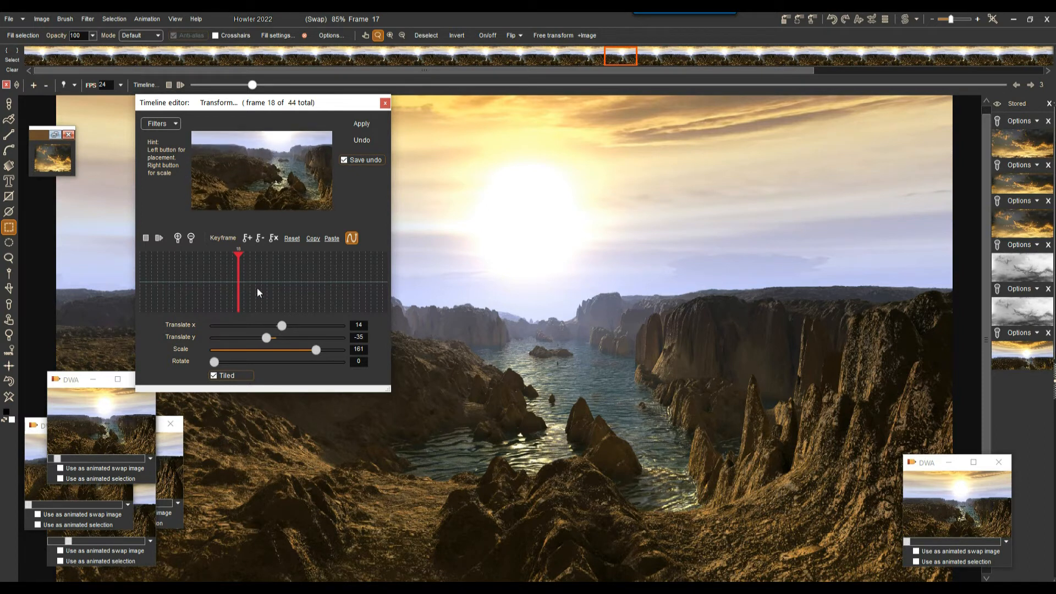
click(298, 236)
Go to frame 1 and widen the timeline editor so its frame divisions are spaced farther apart
drag(192, 278, 138, 287)
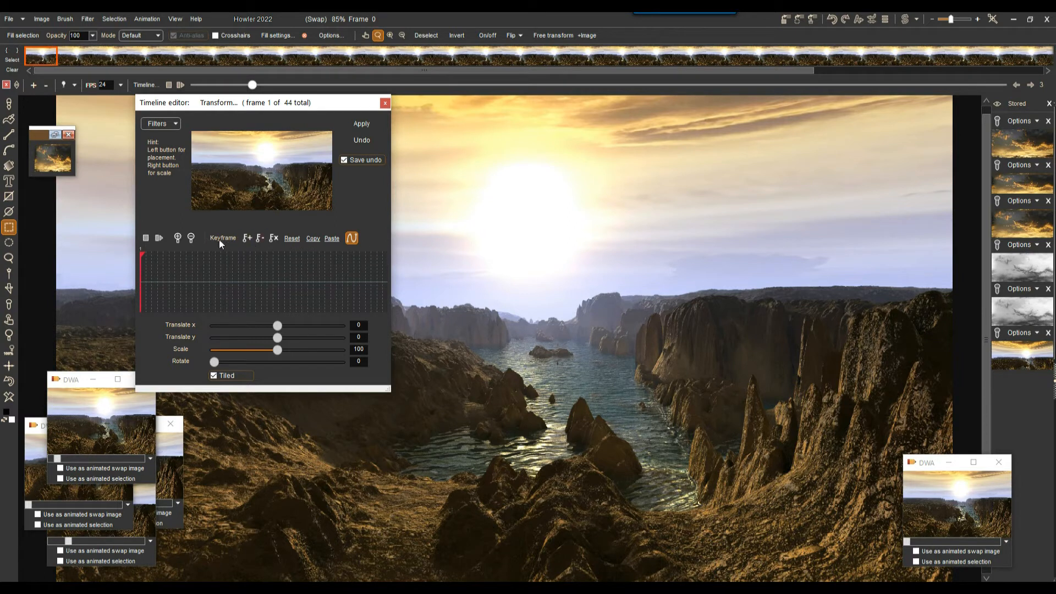
click(177, 239)
click(177, 239)
click(191, 237)
click(191, 237)
drag(390, 239, 732, 235)
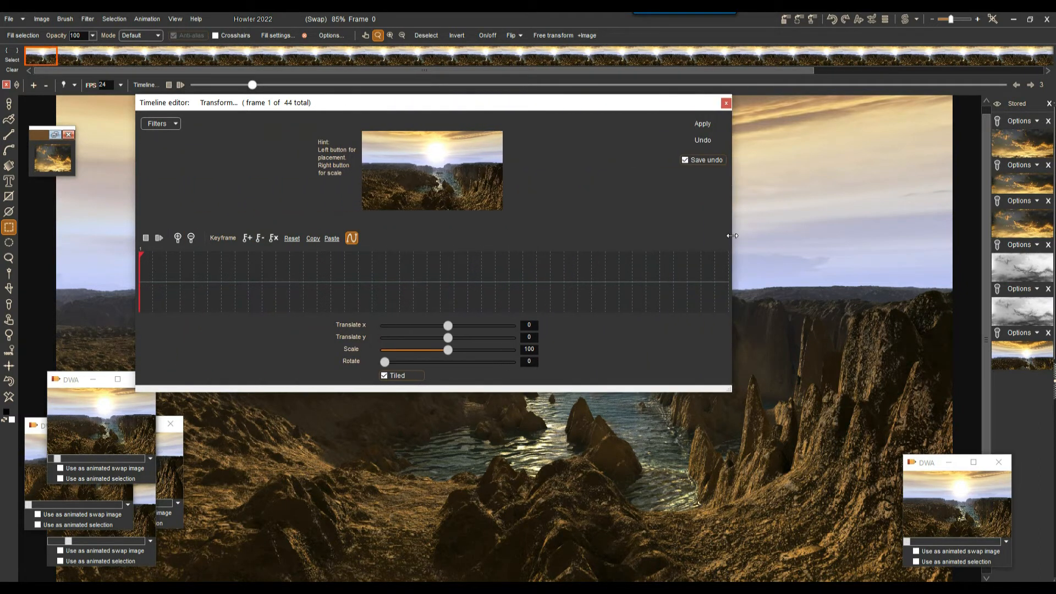
drag(495, 109, 466, 118)
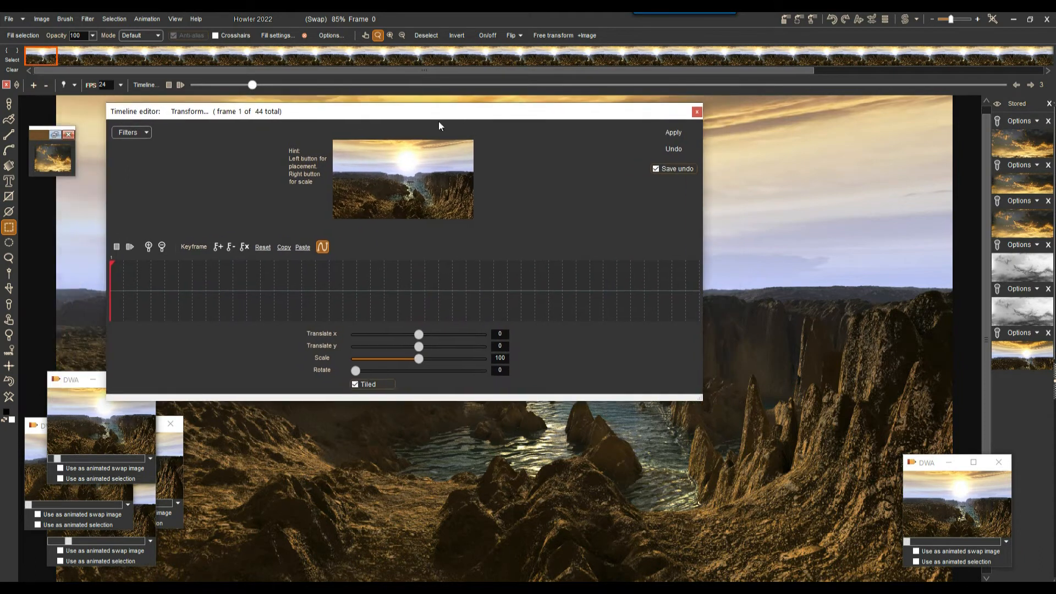
Set the Transform scale to 102 and add keyframes with it at frame 1 and frame 44
drag(140, 282, 112, 283)
drag(503, 357, 506, 357)
text(2)
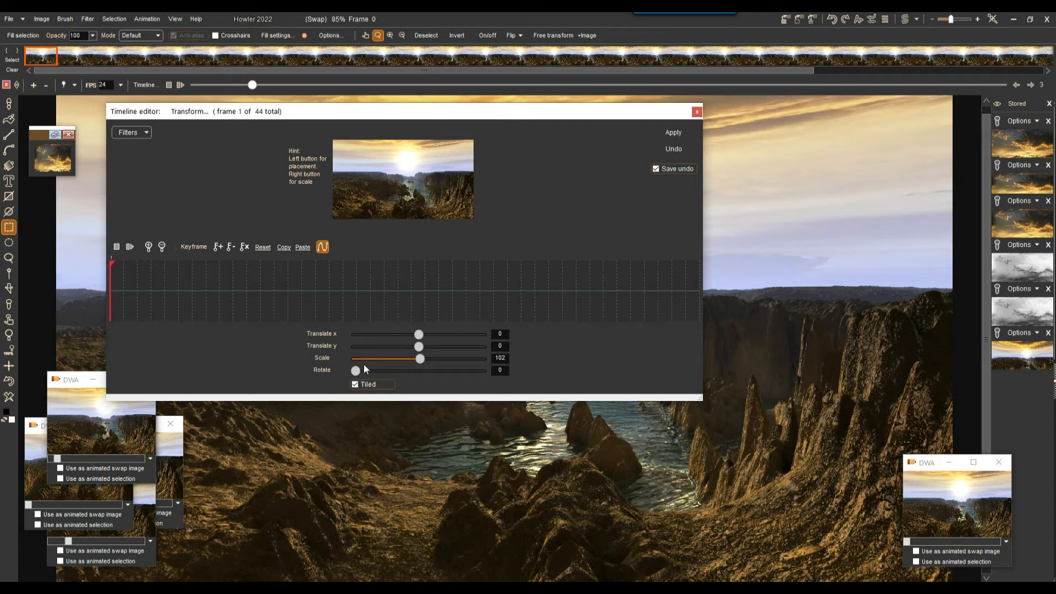
click(219, 247)
drag(270, 282, 696, 284)
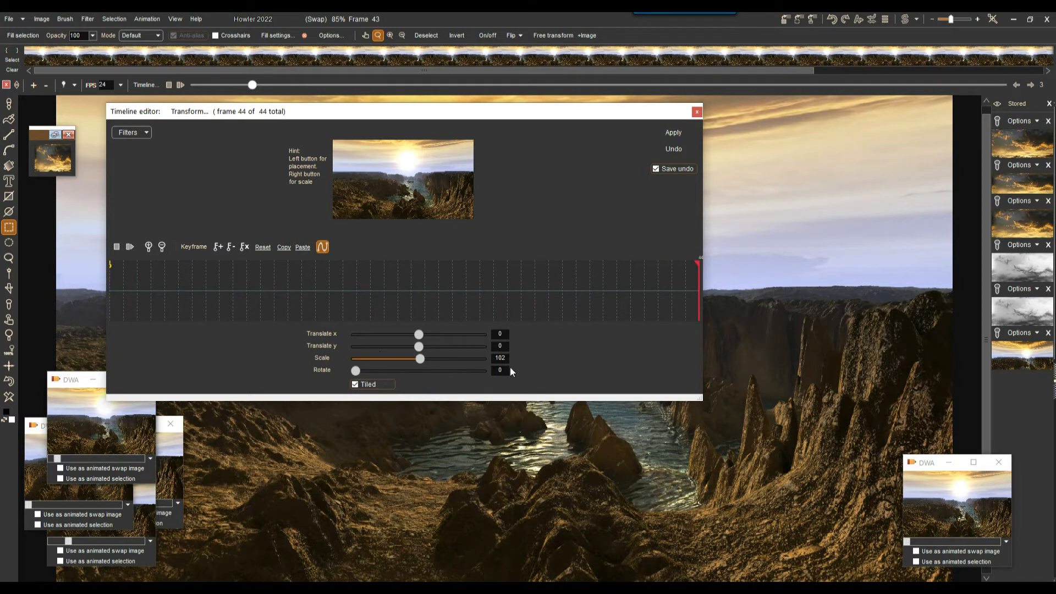
click(217, 247)
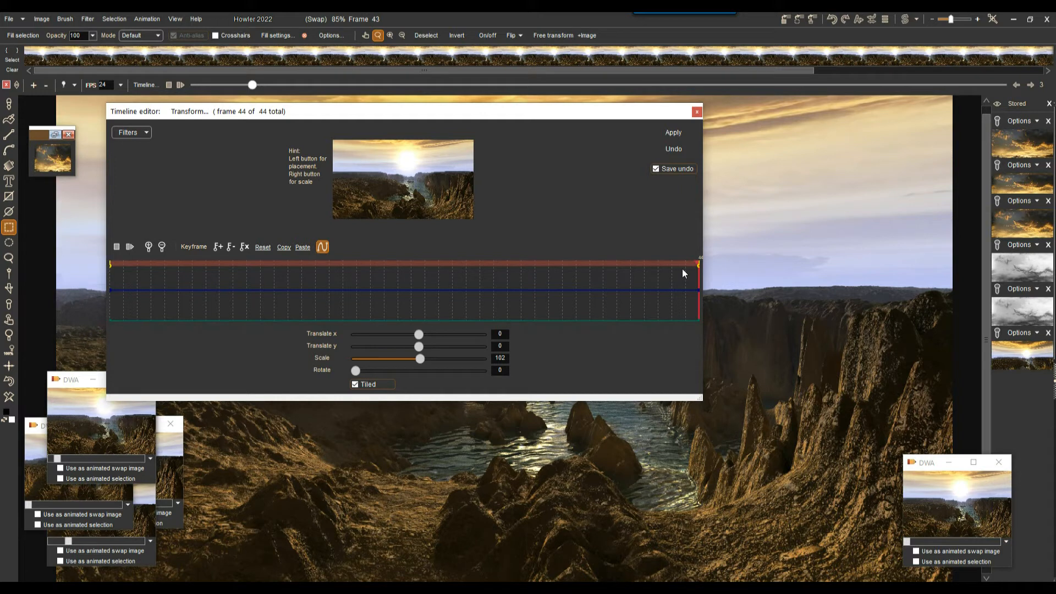
Move to frame 23 and try vertical translations of about -10 and 5
drag(383, 285, 424, 289)
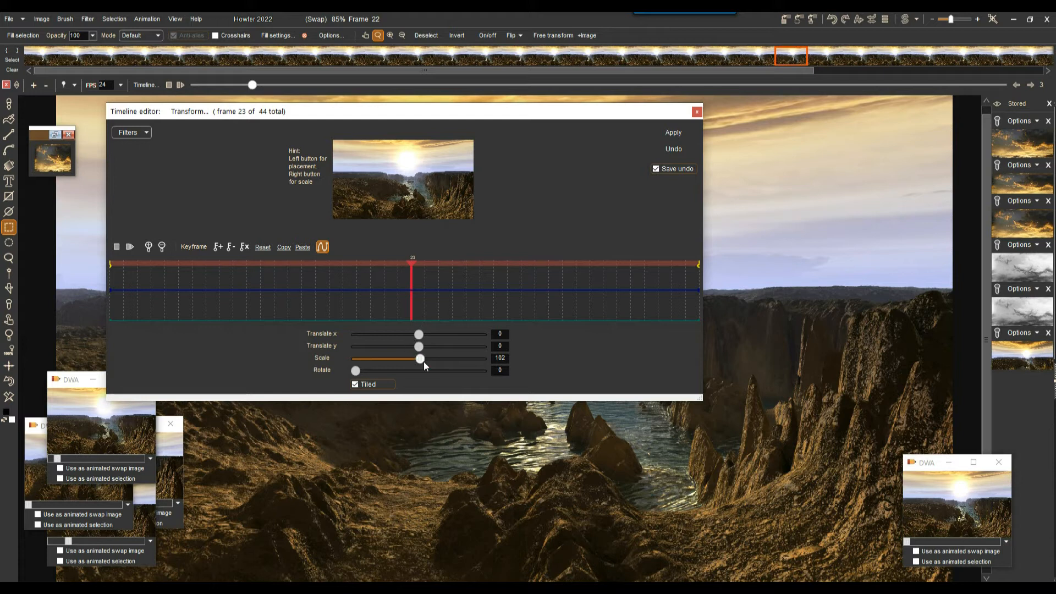
drag(419, 348, 416, 348)
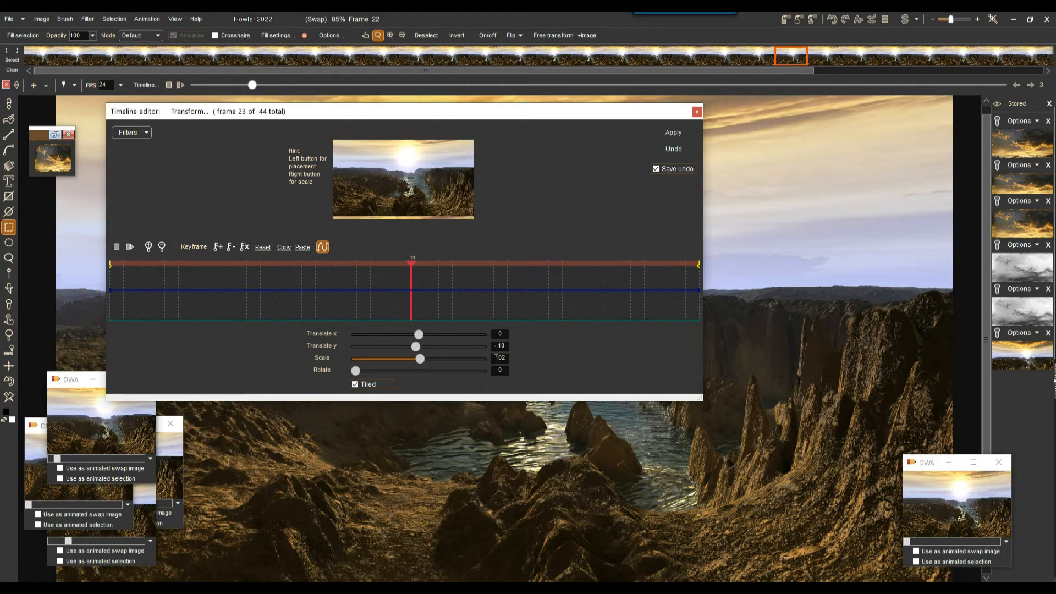
drag(497, 345, 506, 345)
text(1)
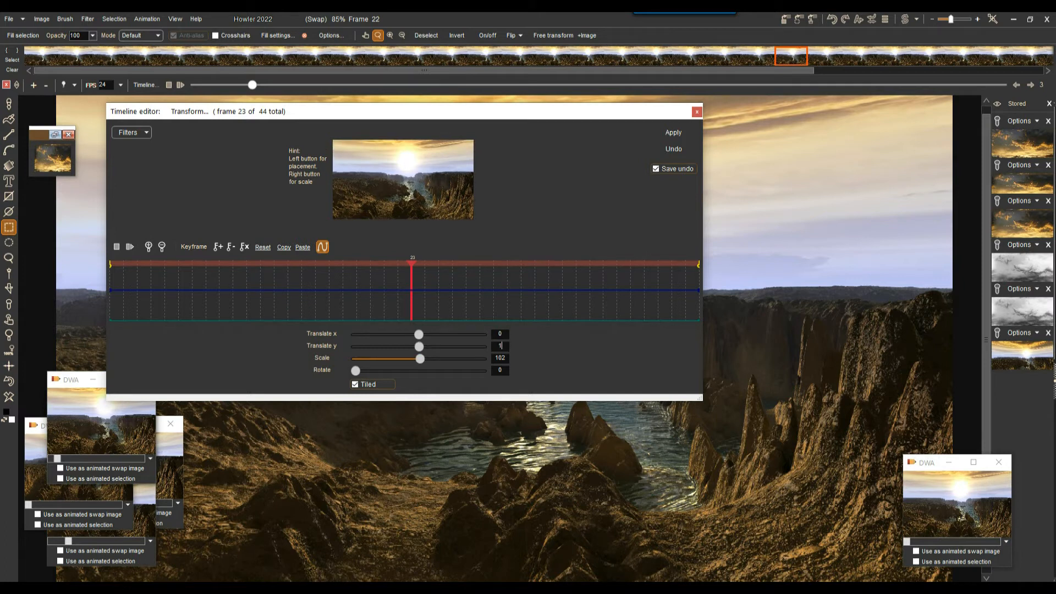
key(BackSpace)
text(5)
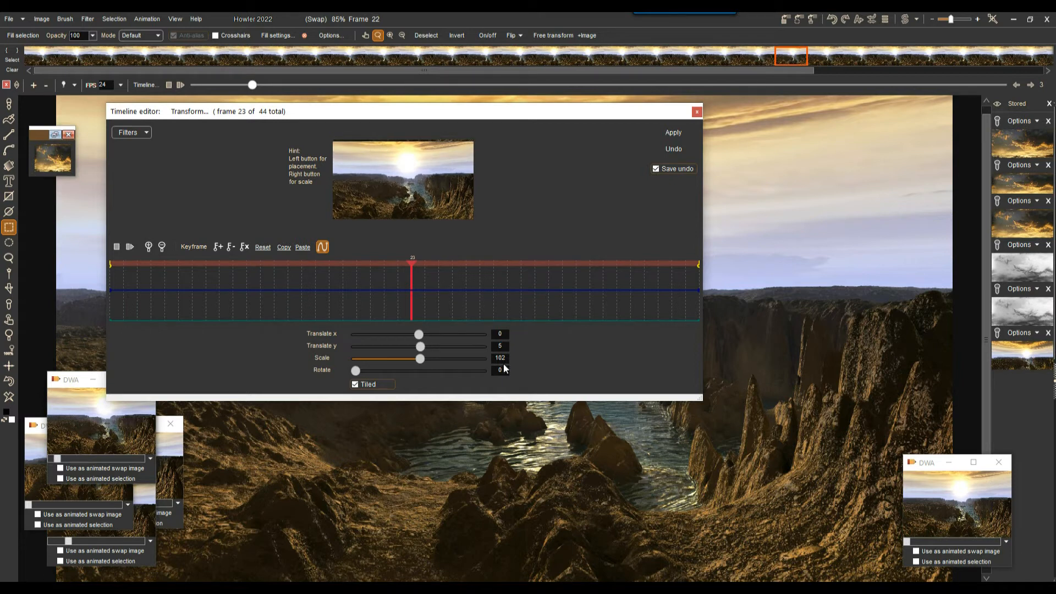
Set Translate y to 2 and Scale to 101 for the middle of the timeline
drag(507, 345, 486, 346)
text(10)
text(2)
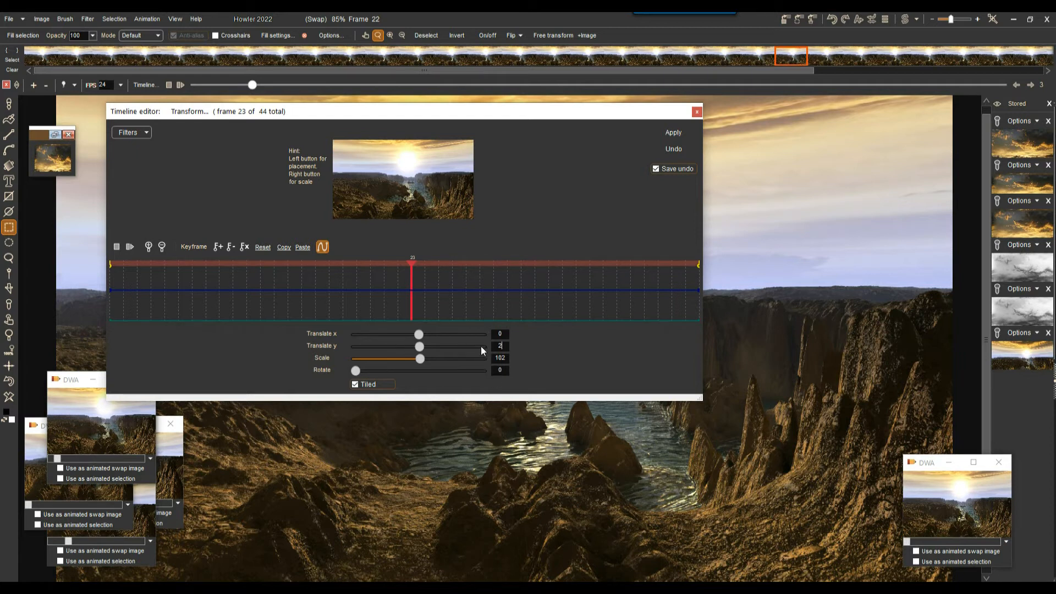
drag(502, 358, 506, 358)
text(1)
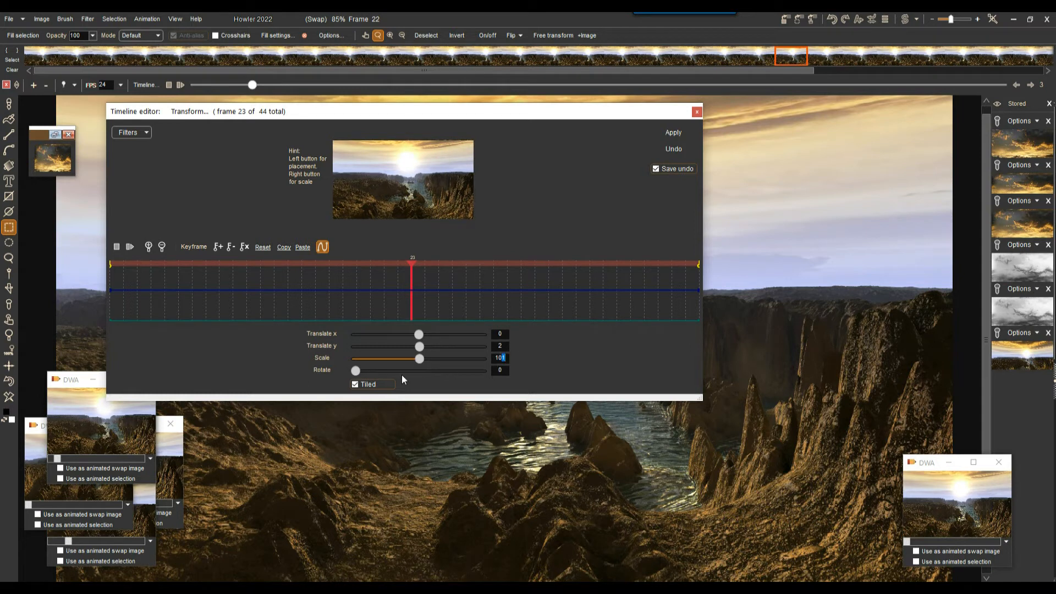
Add a keyframe with the adjusted values at frame 23 and move it to frame 12
click(218, 246)
drag(404, 293, 314, 297)
drag(411, 267, 261, 267)
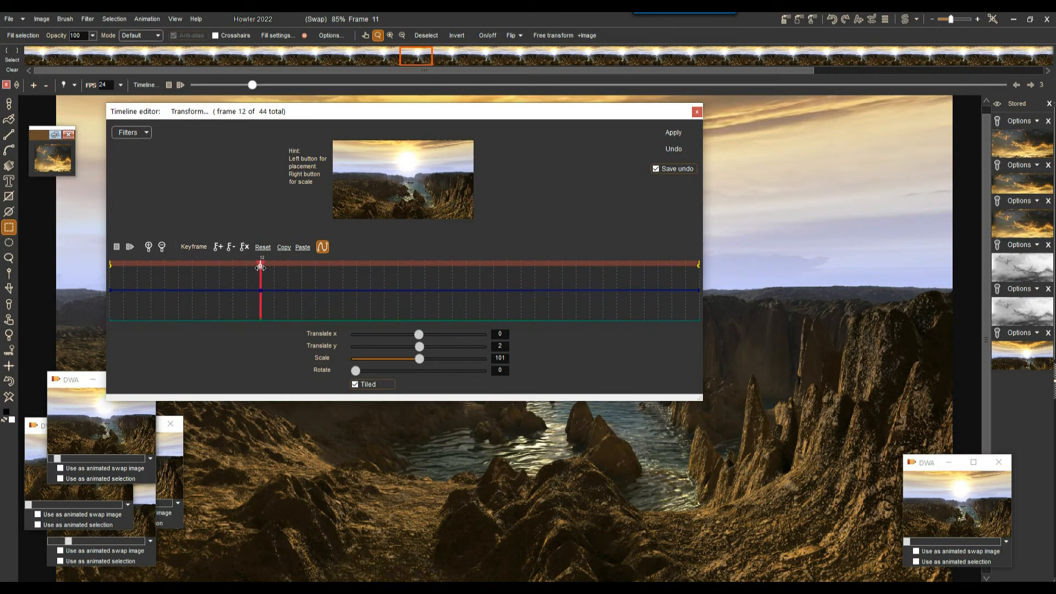
Preview the keyframed transform, apply it to all frames, and play the animation back
drag(121, 292, 343, 278)
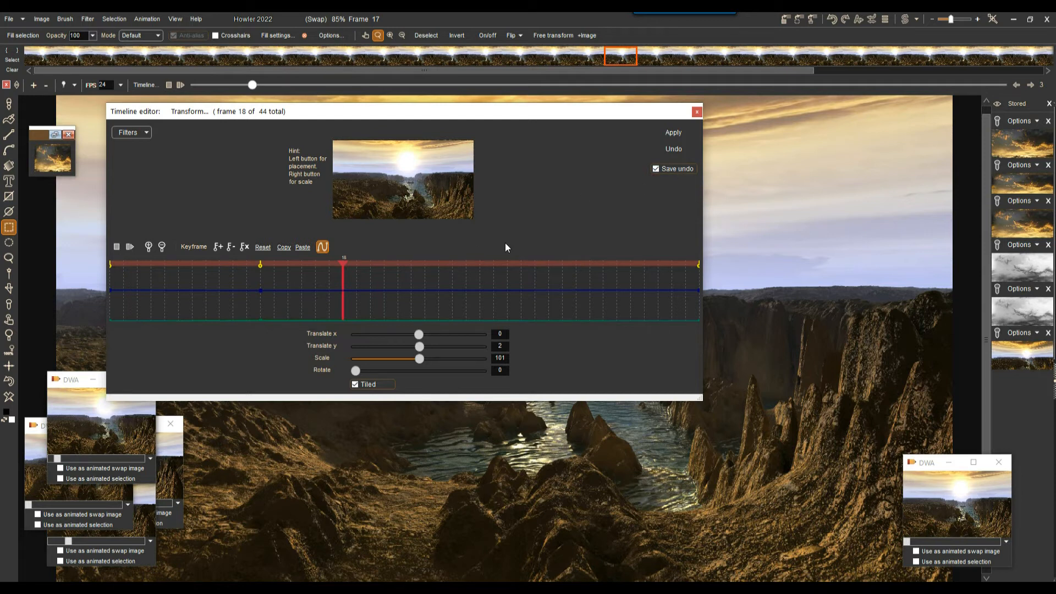
click(672, 132)
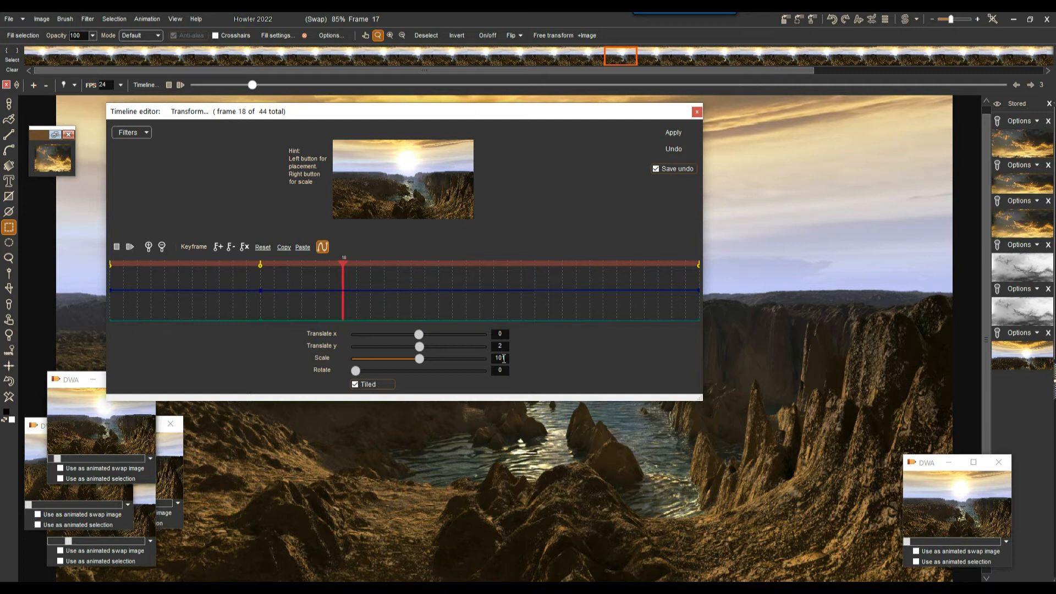
drag(173, 281, 220, 283)
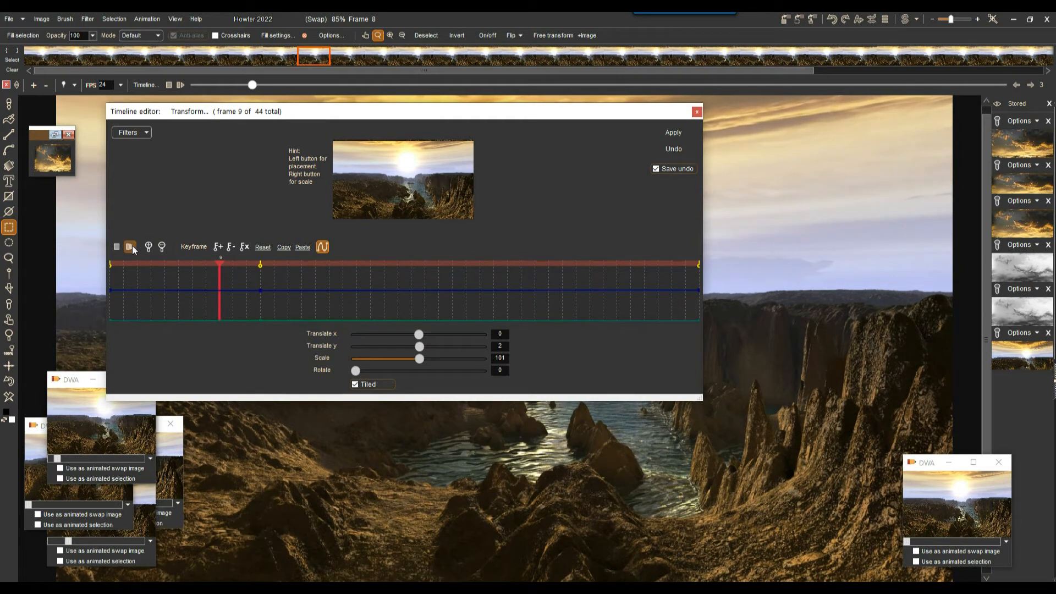
click(183, 84)
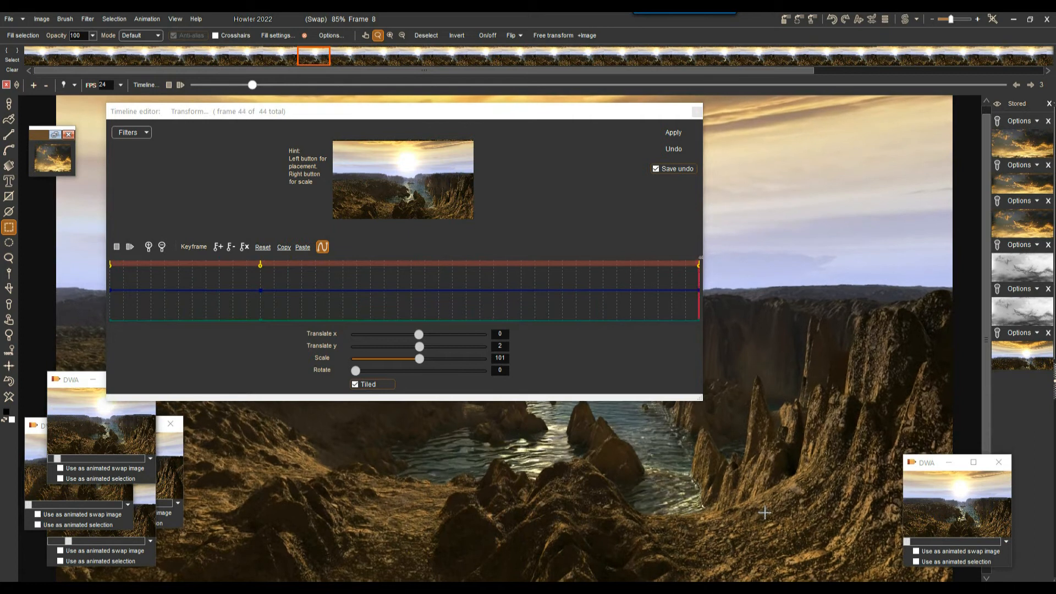
Scrub the frames around the middle keyframe and undo the applied transform
mouse_move(271, 296)
mouse_down()
mouse_move(290, 296)
mouse_move(259, 296)
mouse_up()
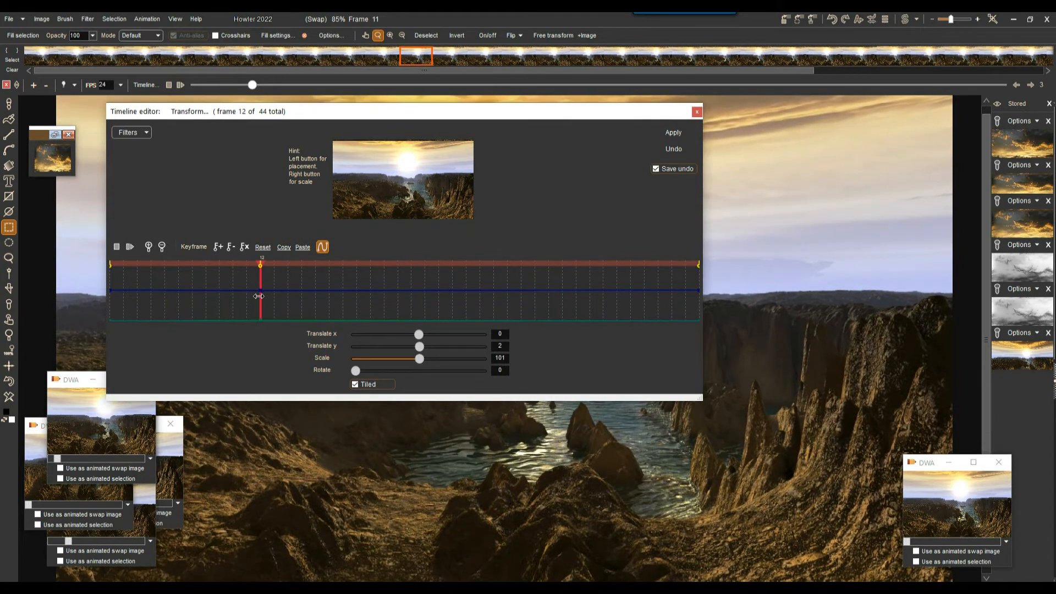
drag(123, 292, 197, 290)
drag(257, 290, 285, 290)
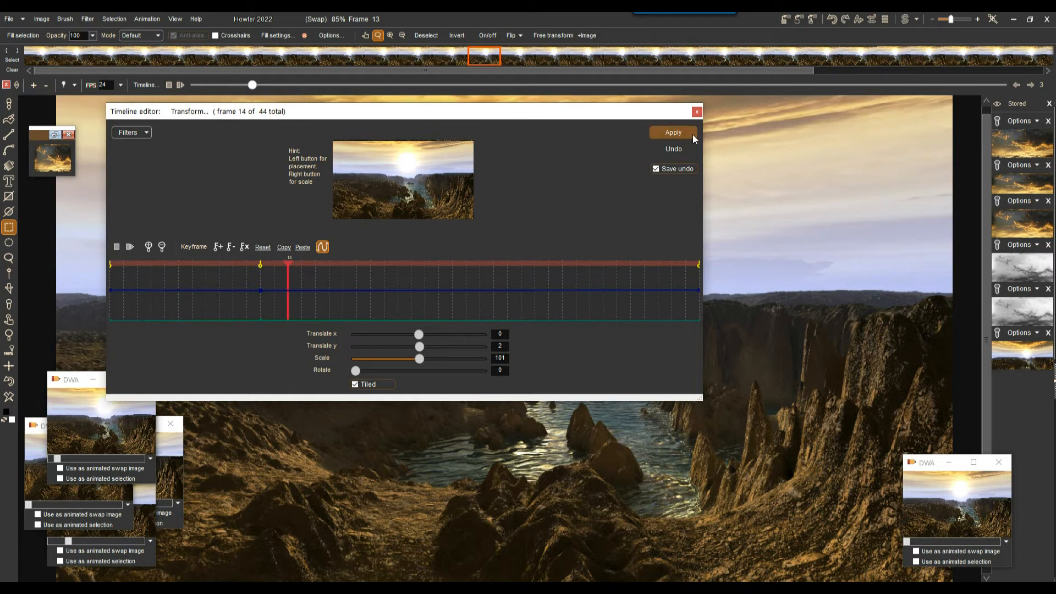
click(674, 148)
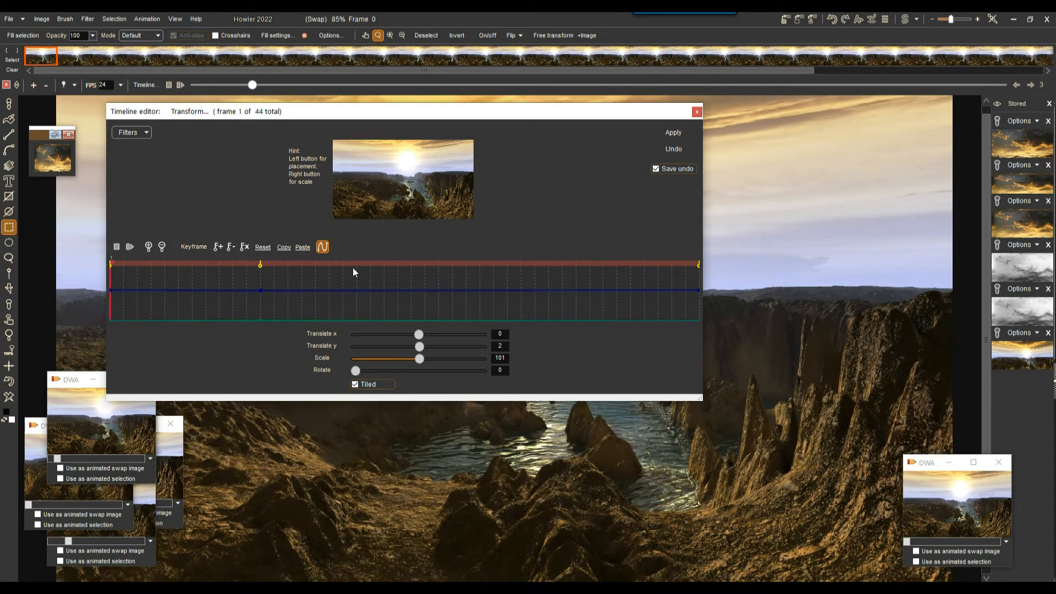
Narrow the timeline editor back to compact width and scrub the transform preview to frame 23
drag(166, 305, 214, 293)
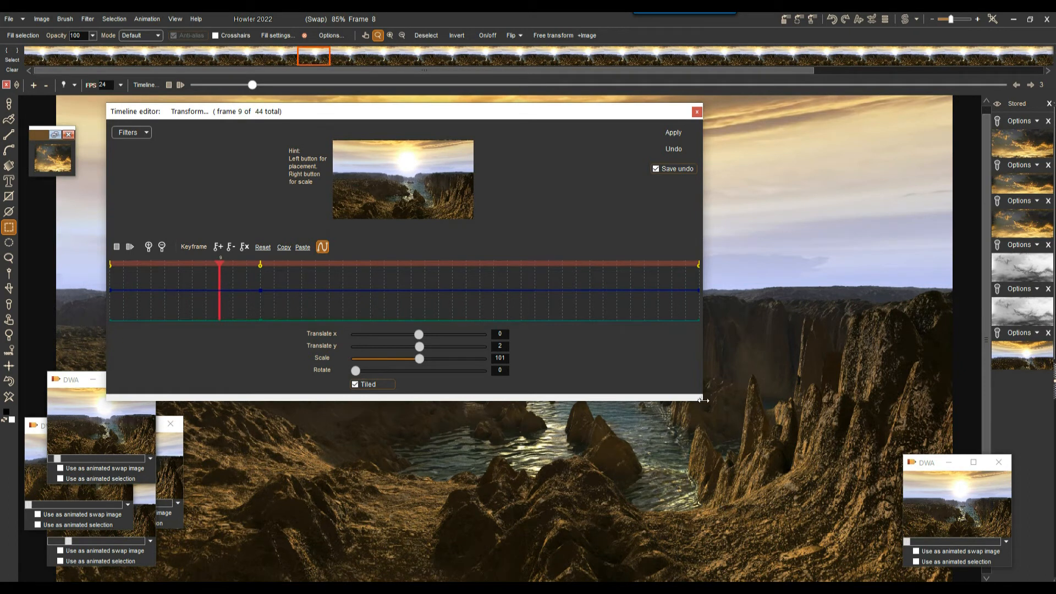
drag(703, 401, 361, 401)
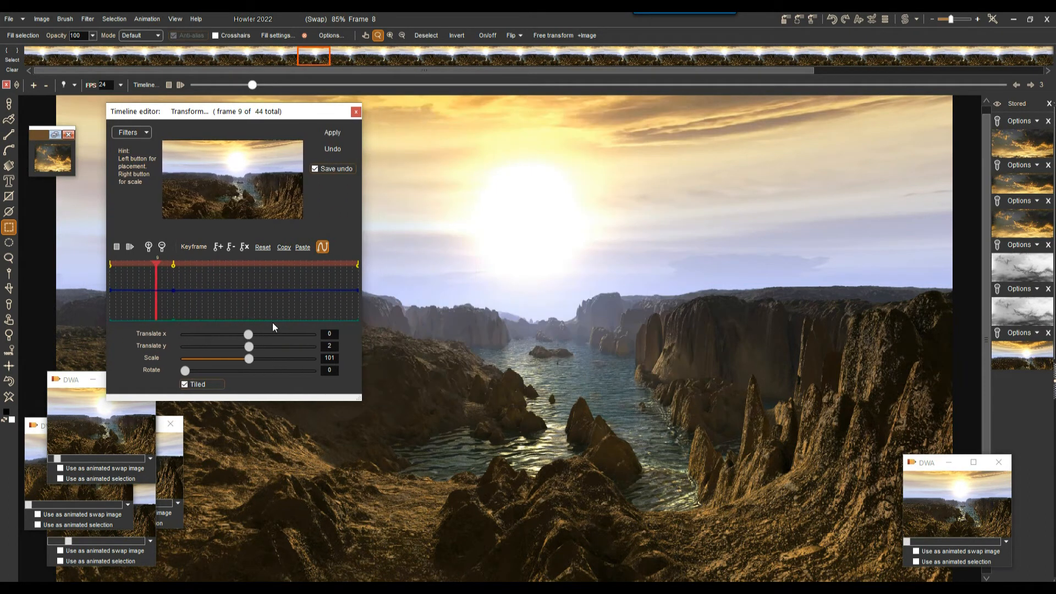
drag(206, 290, 239, 286)
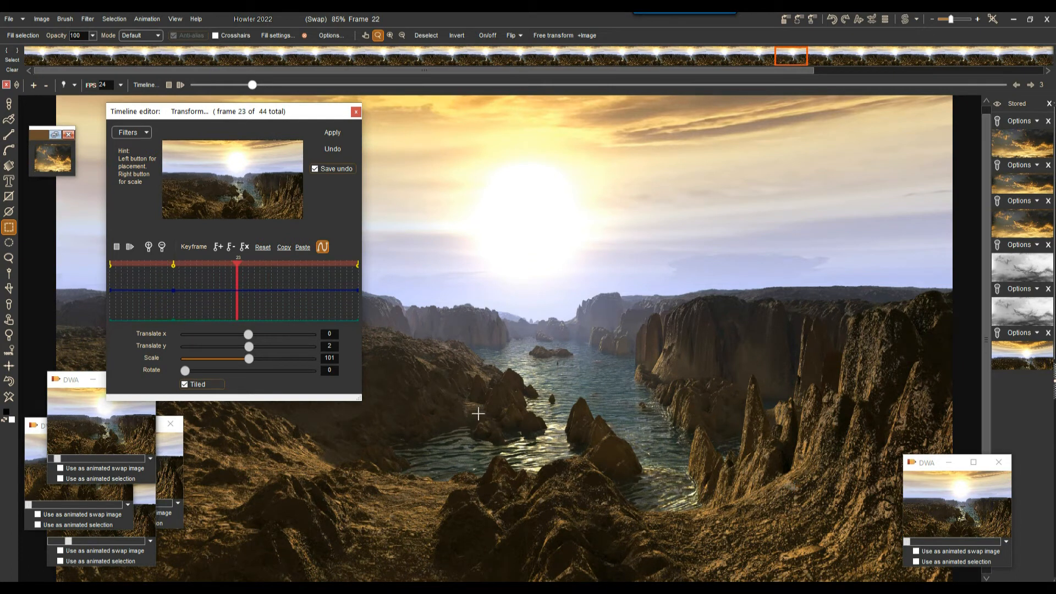
Try the middle keyframe at frame 34, apply the transform to all frames, and play the result
drag(249, 288, 313, 266)
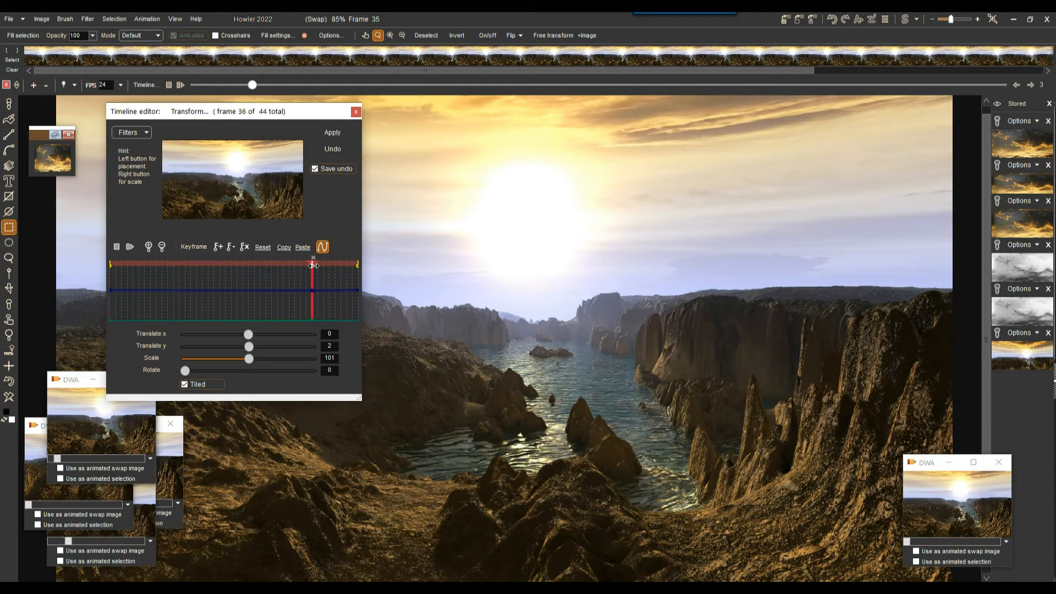
drag(123, 293, 351, 285)
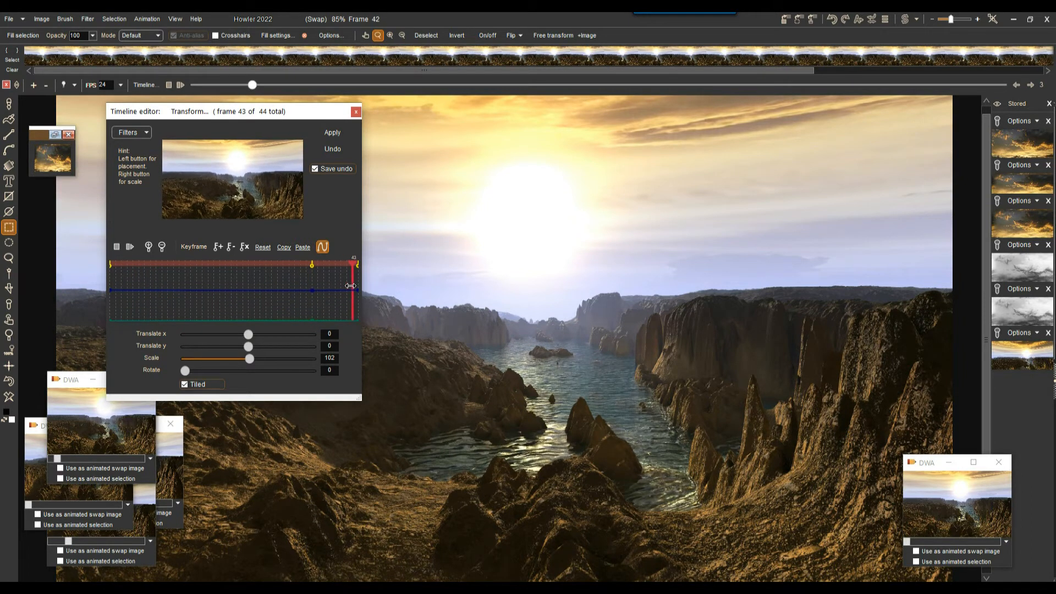
drag(130, 284, 299, 266)
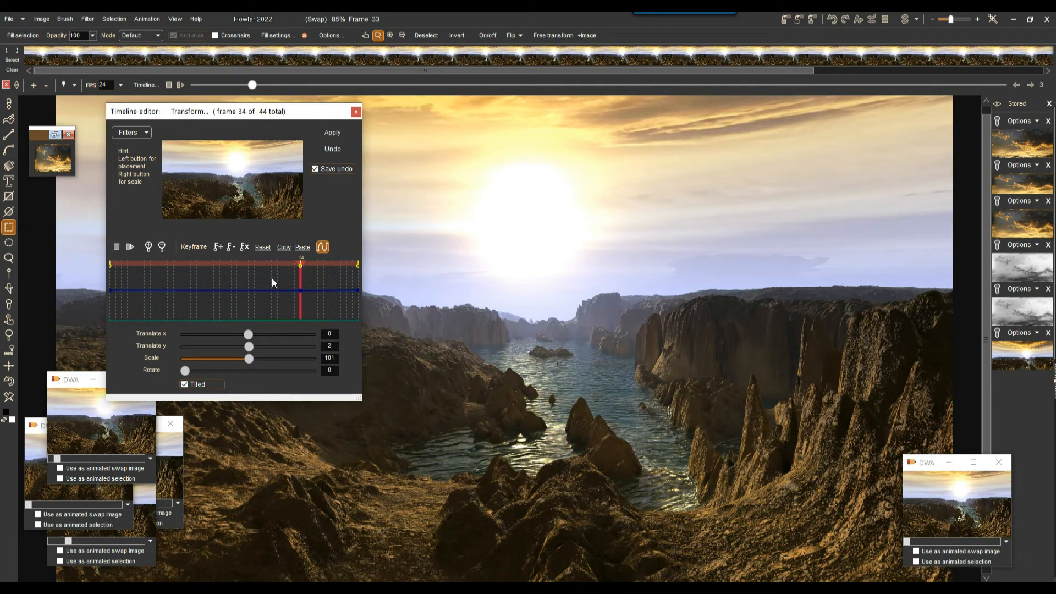
click(333, 134)
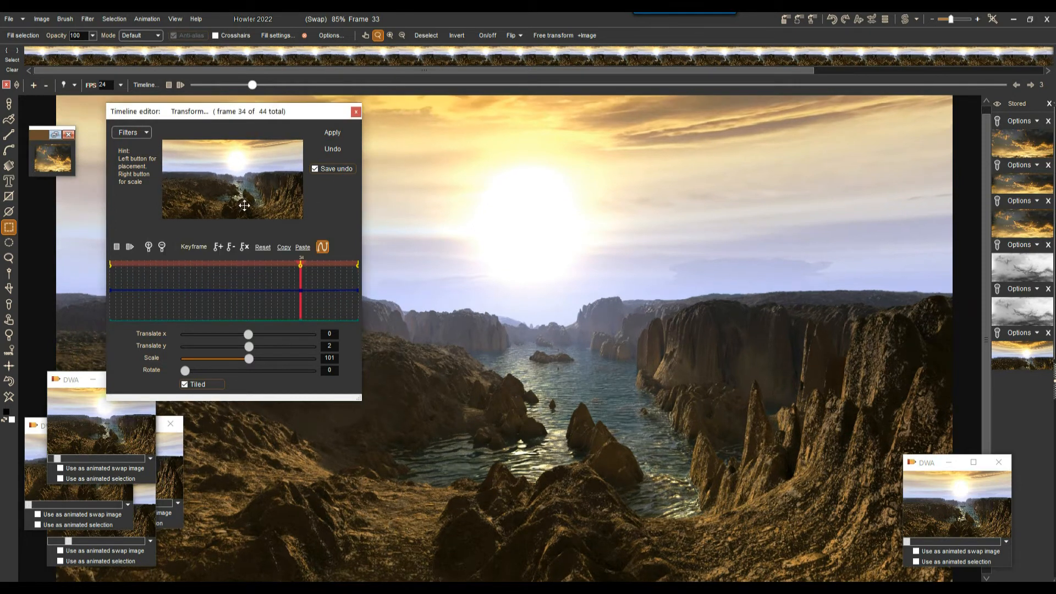
click(131, 246)
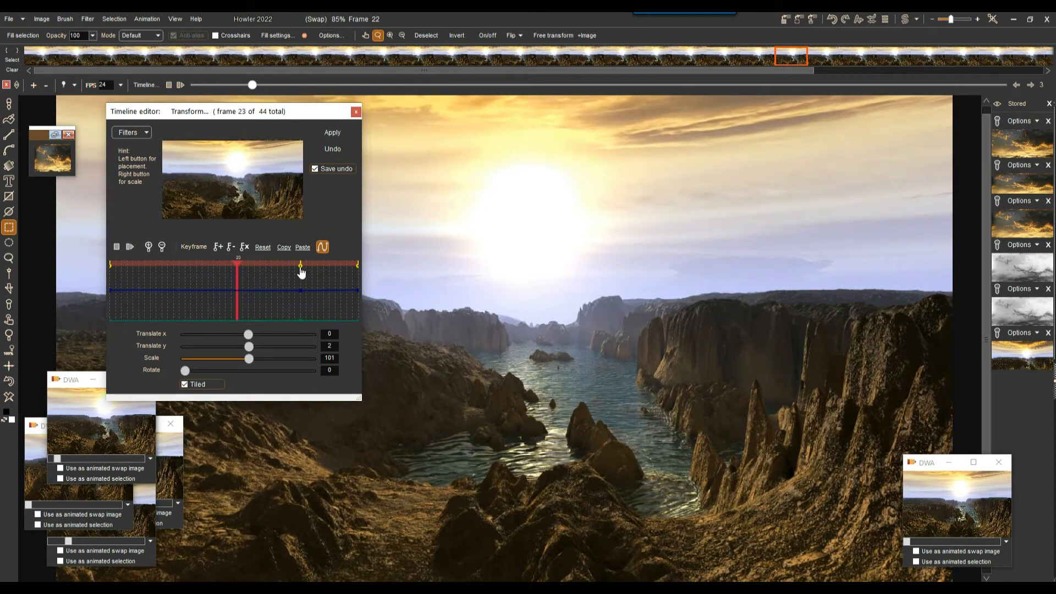
Undo the applied transform, reapply it with the middle keyframe at frame 26, and close the timeline editor
drag(300, 268, 260, 268)
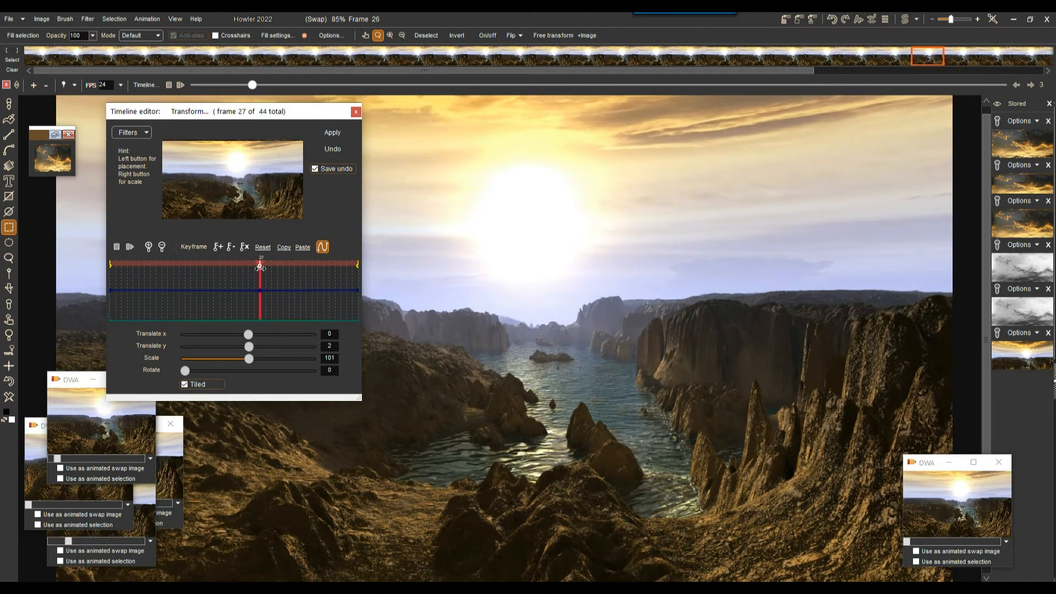
click(332, 147)
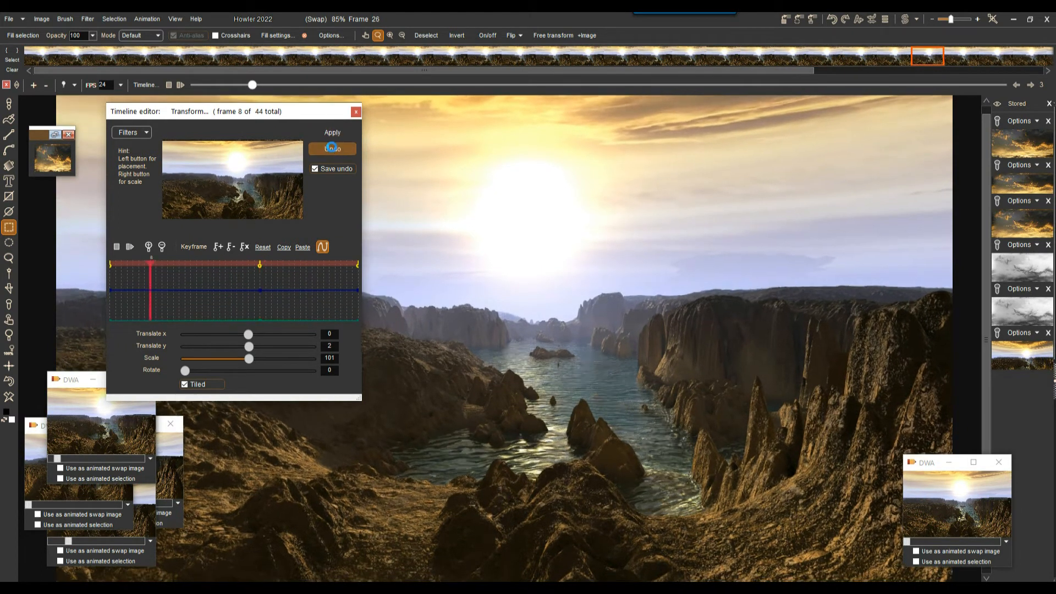
mouse_move(262, 269)
mouse_down()
mouse_move(276, 269)
mouse_move(254, 268)
mouse_up()
click(334, 134)
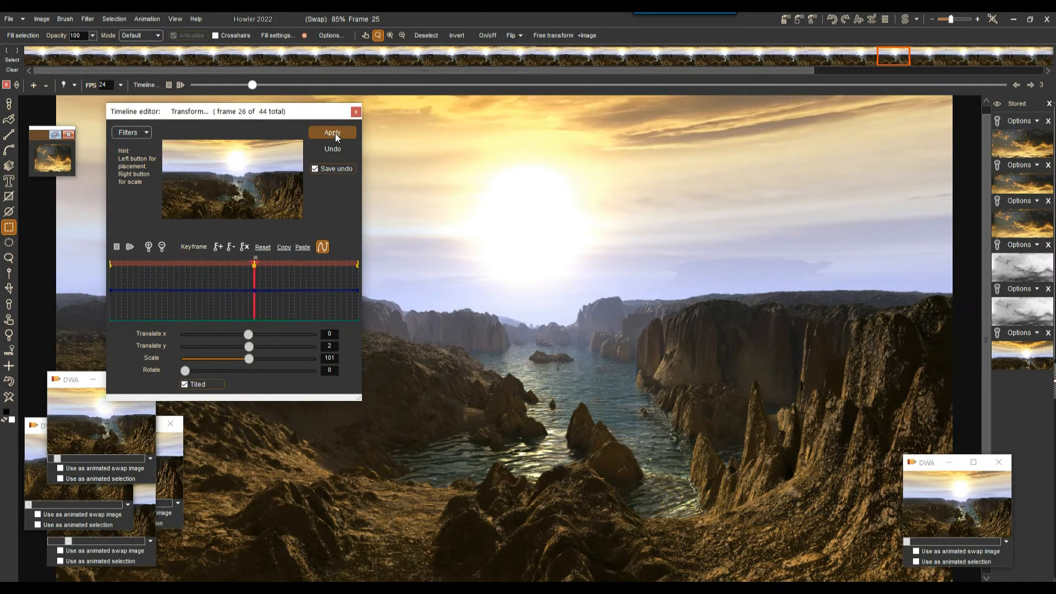
click(357, 111)
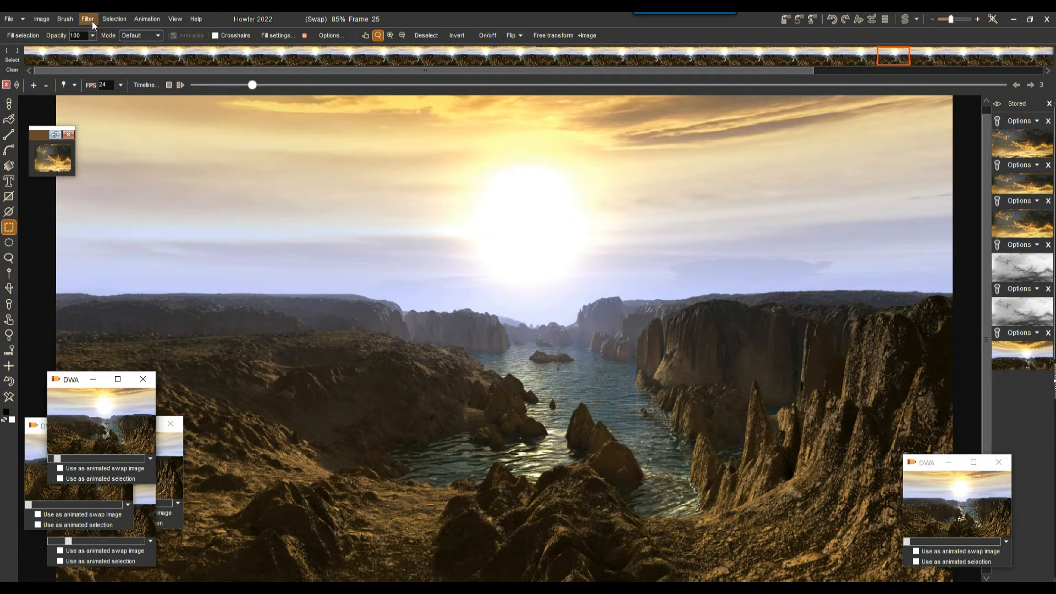
Store a copy of the transformed animation, move its preview window beside the separate stored one, and play the animation
click(147, 18)
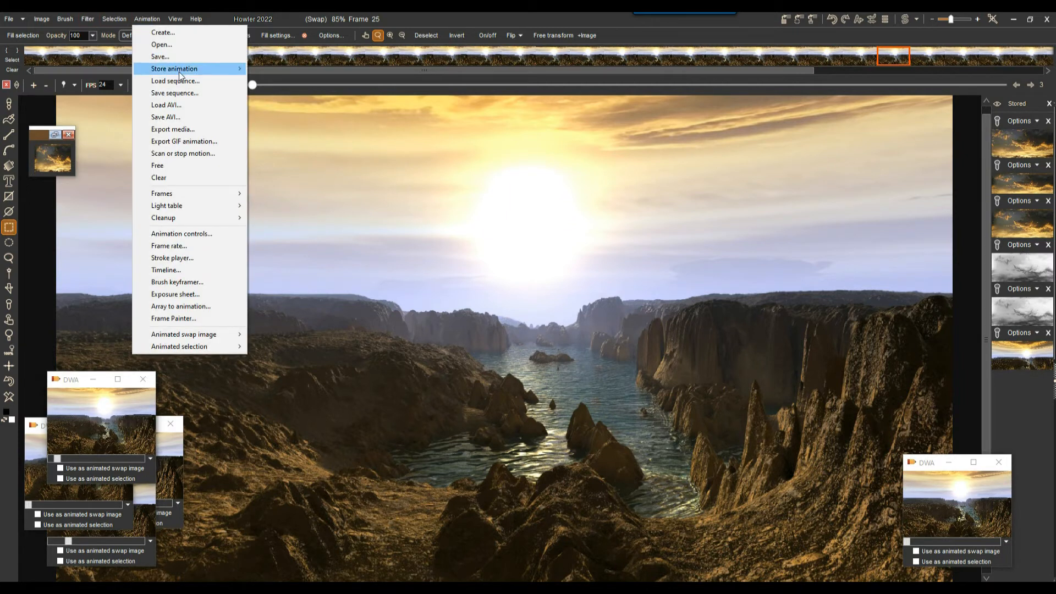
mouse_move(181, 73)
click(291, 78)
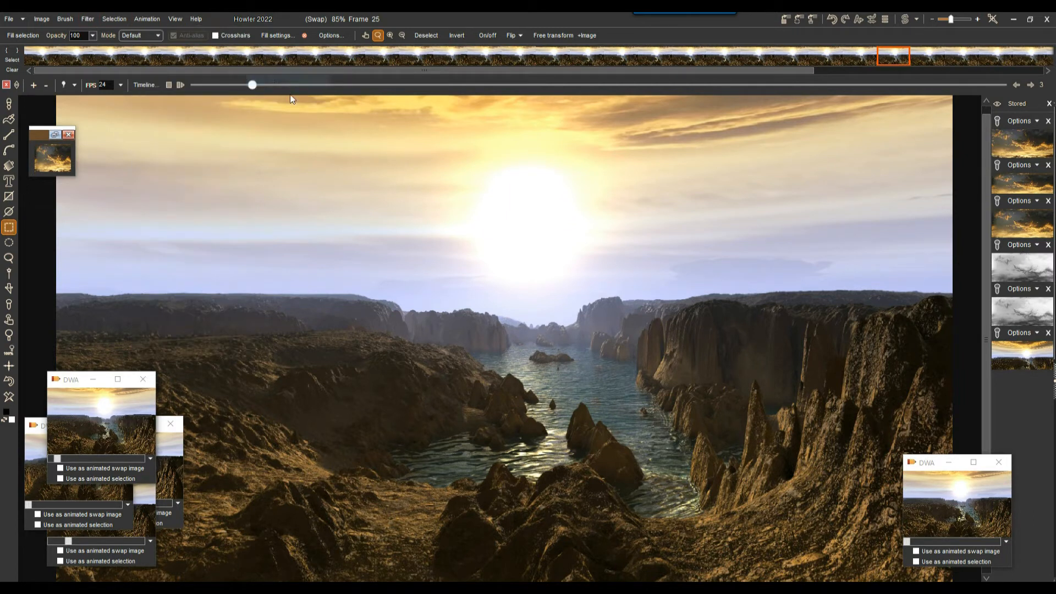
drag(76, 380, 815, 471)
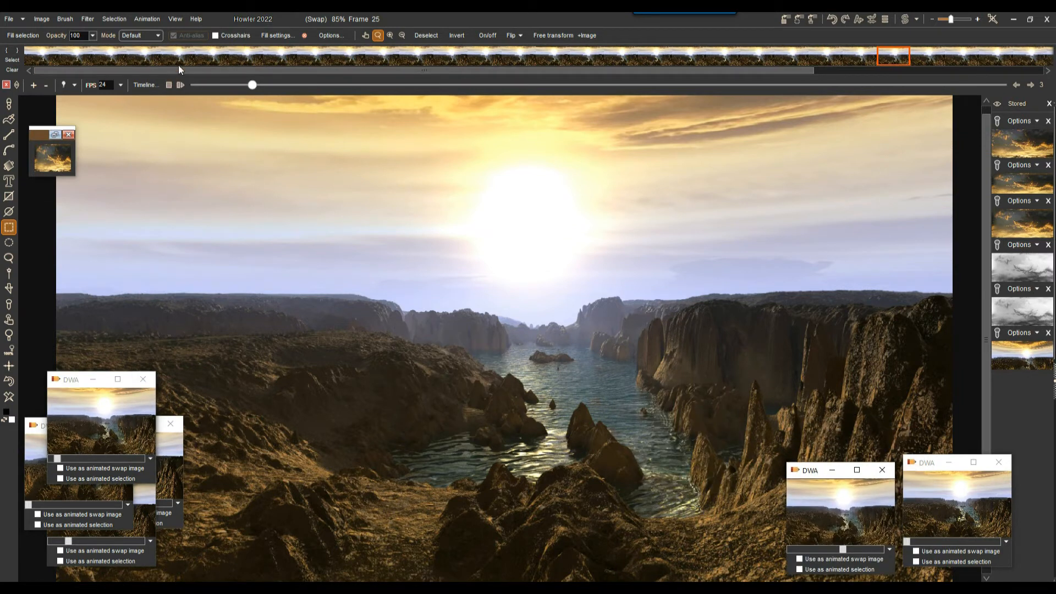
click(181, 85)
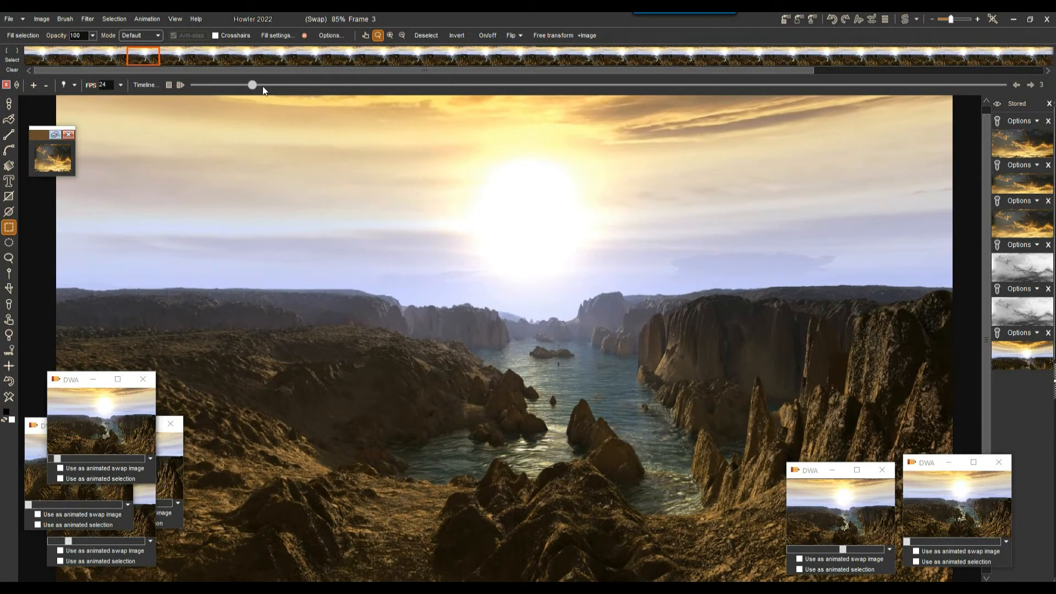
Apply a High pass sharpen filter with level 181 and window size 35 to all frames of the animation
click(86, 19)
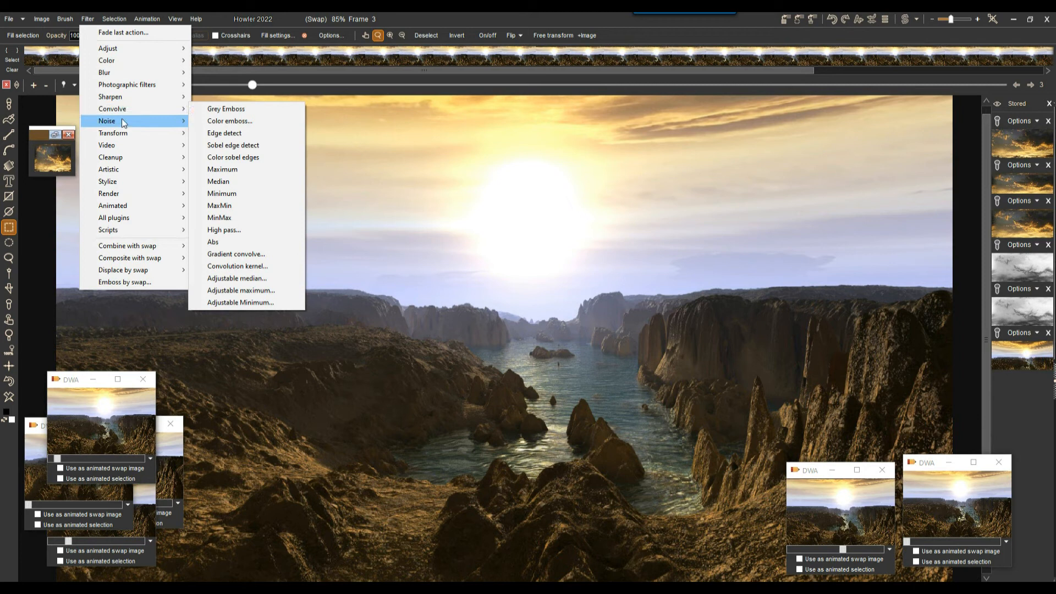
mouse_move(121, 117)
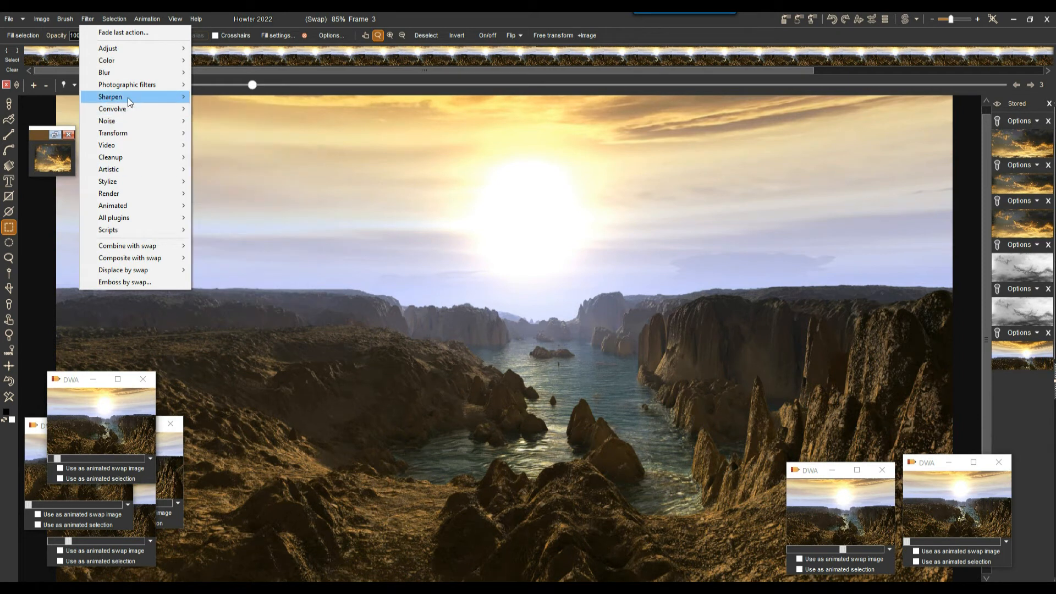
mouse_move(137, 97)
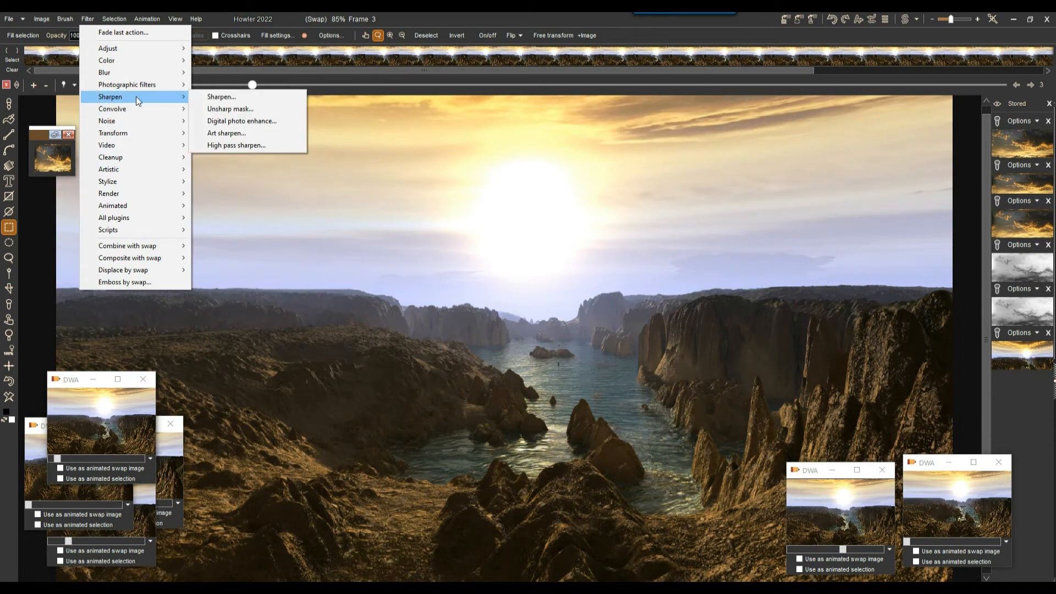
click(229, 145)
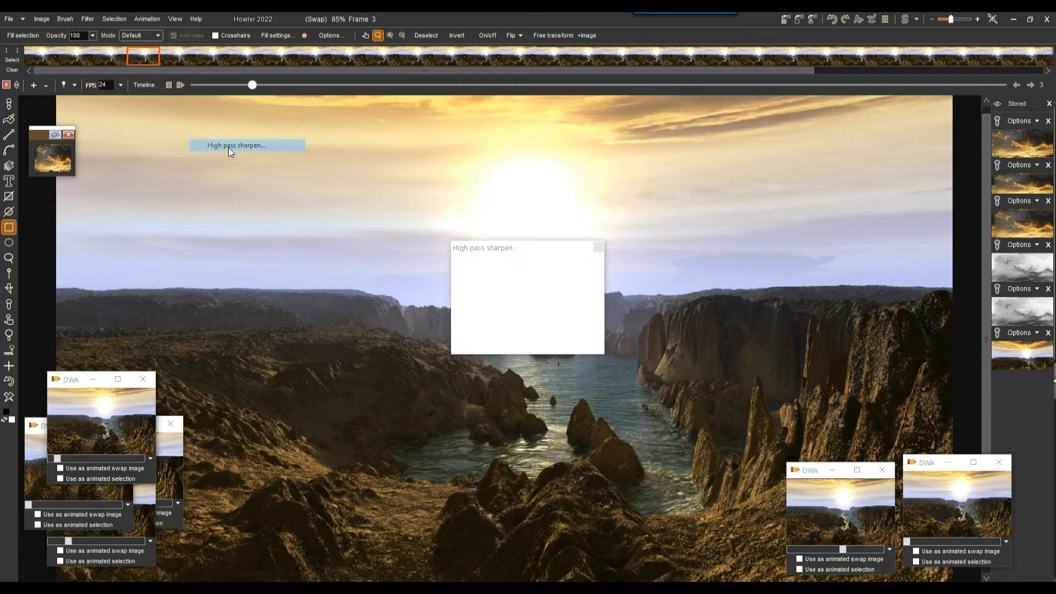
mouse_move(529, 289)
mouse_down()
mouse_move(514, 286)
mouse_move(556, 286)
mouse_move(537, 286)
mouse_up()
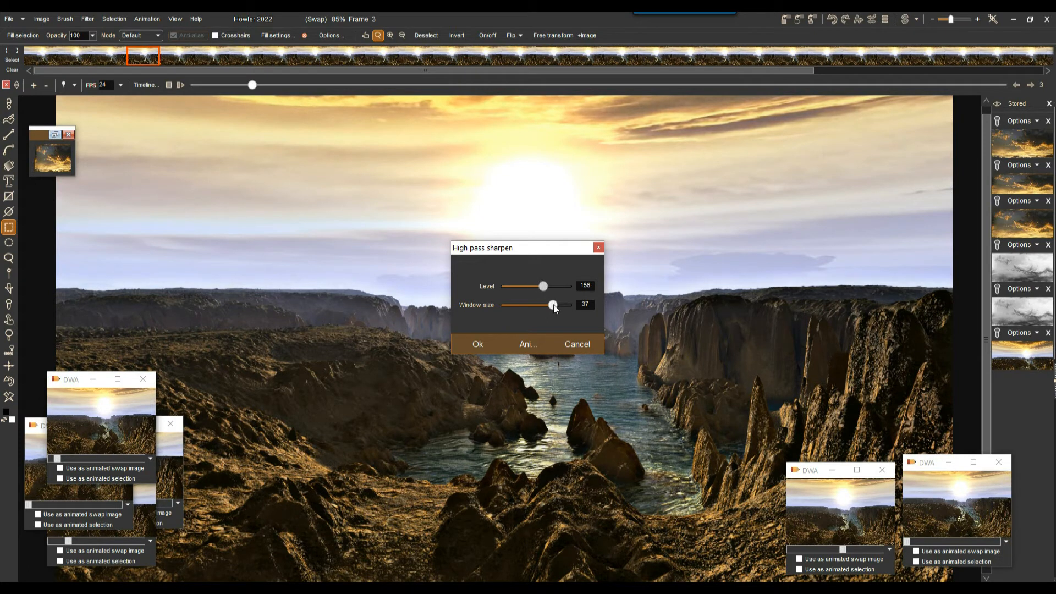
mouse_move(546, 305)
mouse_down()
mouse_move(520, 307)
mouse_move(576, 306)
mouse_move(543, 309)
mouse_up()
drag(532, 252, 297, 216)
mouse_move(312, 252)
mouse_down()
mouse_move(326, 253)
mouse_move(314, 252)
mouse_move(323, 268)
mouse_move(317, 254)
mouse_up()
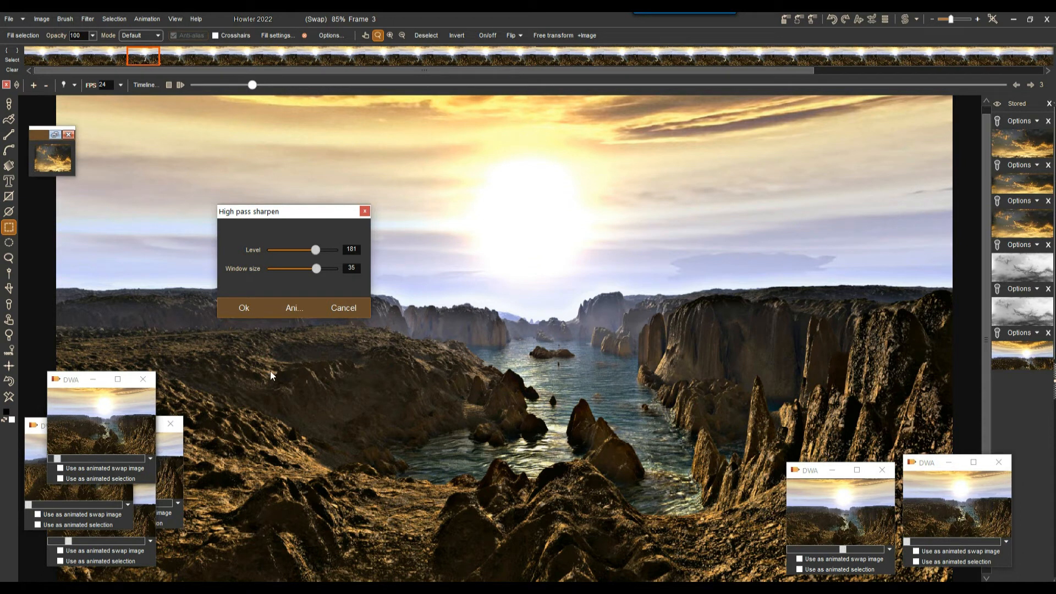
click(292, 307)
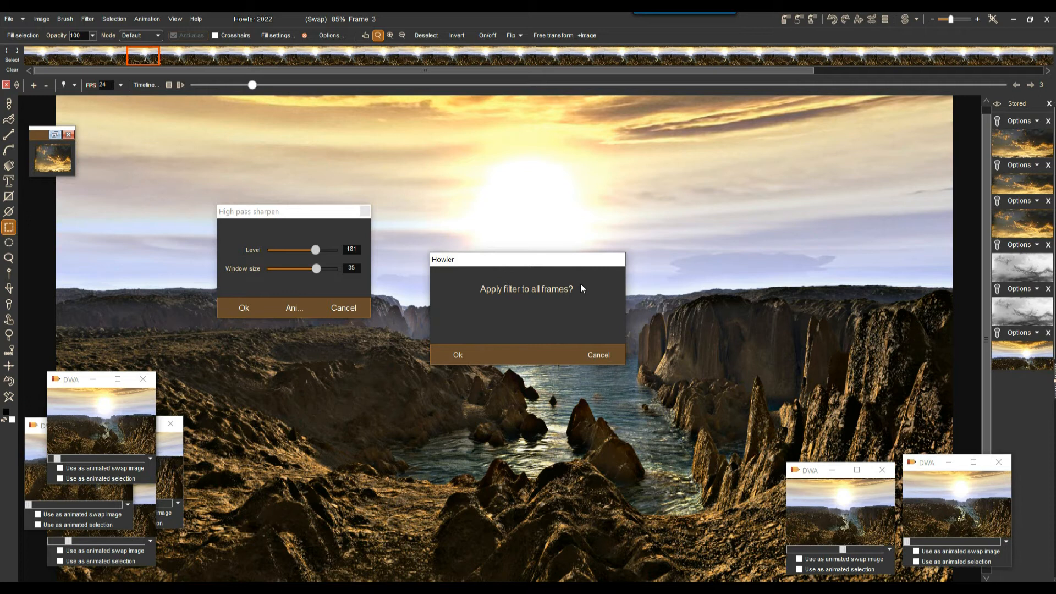
click(450, 354)
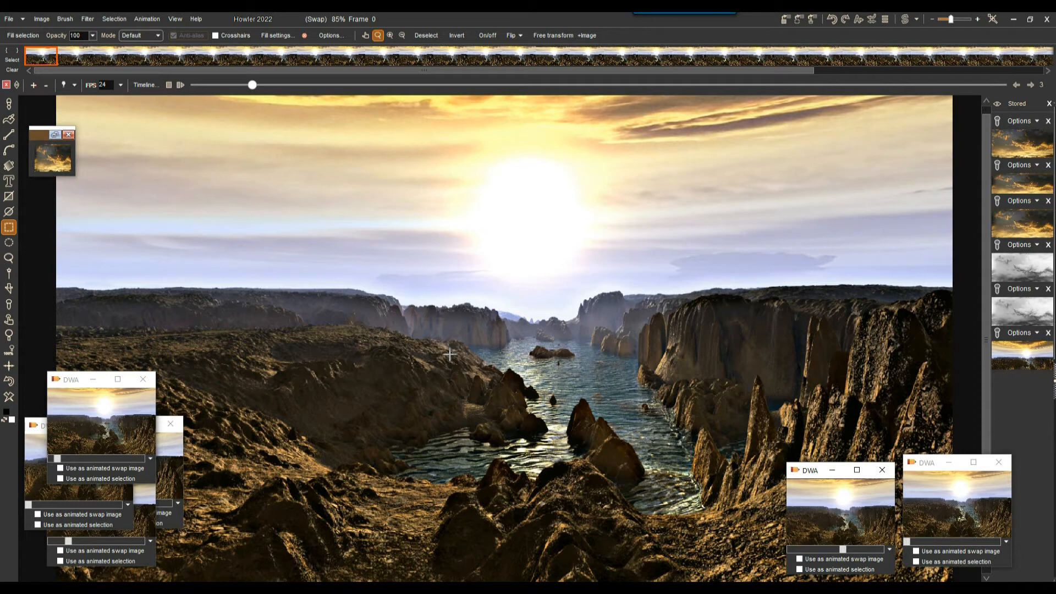
Scrub through the sharpened frames, set the frame rate to 24 fps (Film), and play the animation
drag(254, 85, 1026, 68)
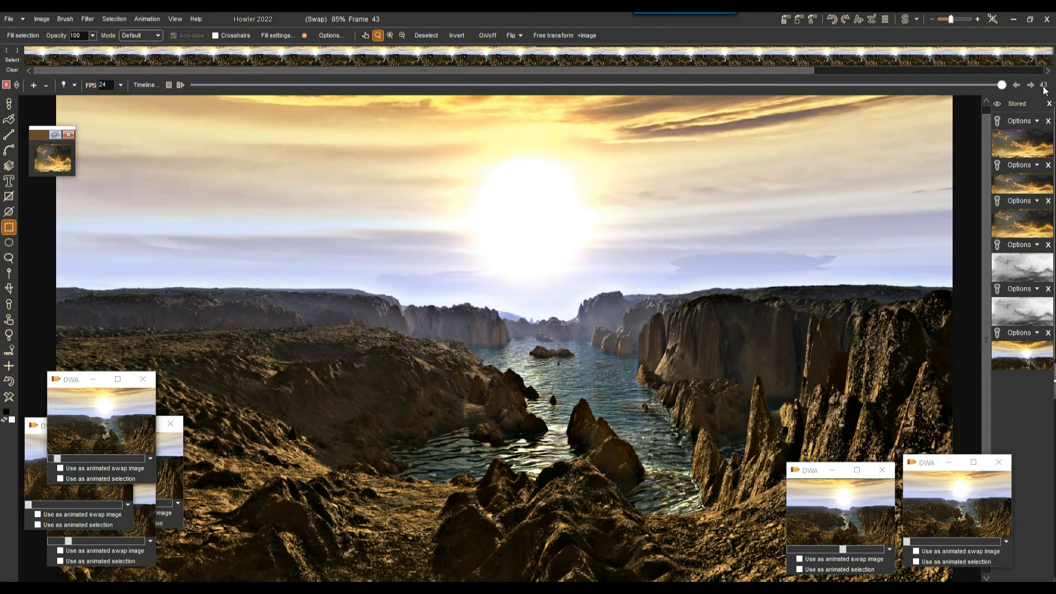
drag(1001, 86, 157, 94)
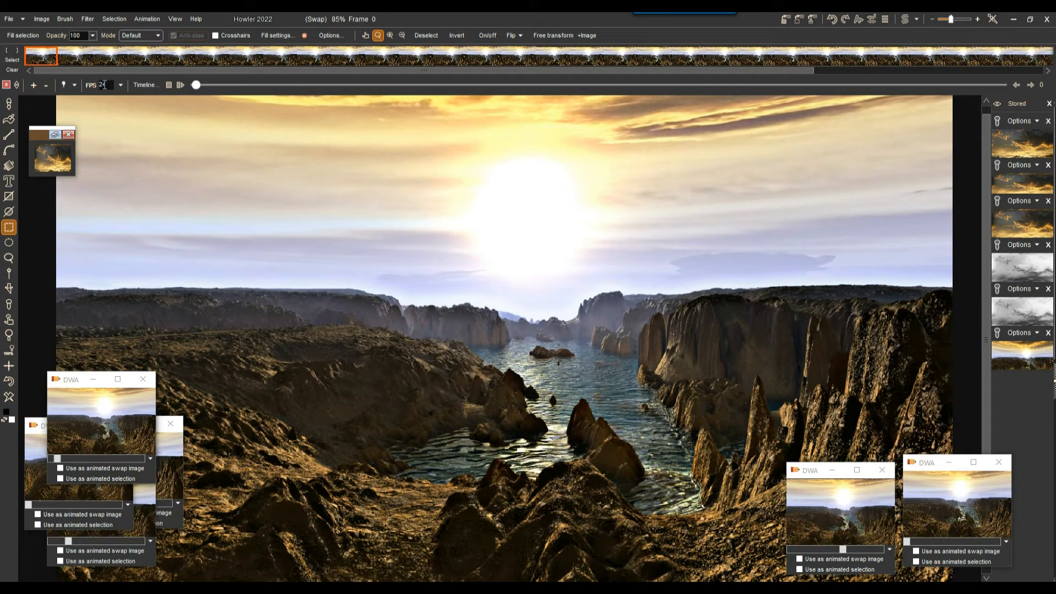
click(121, 85)
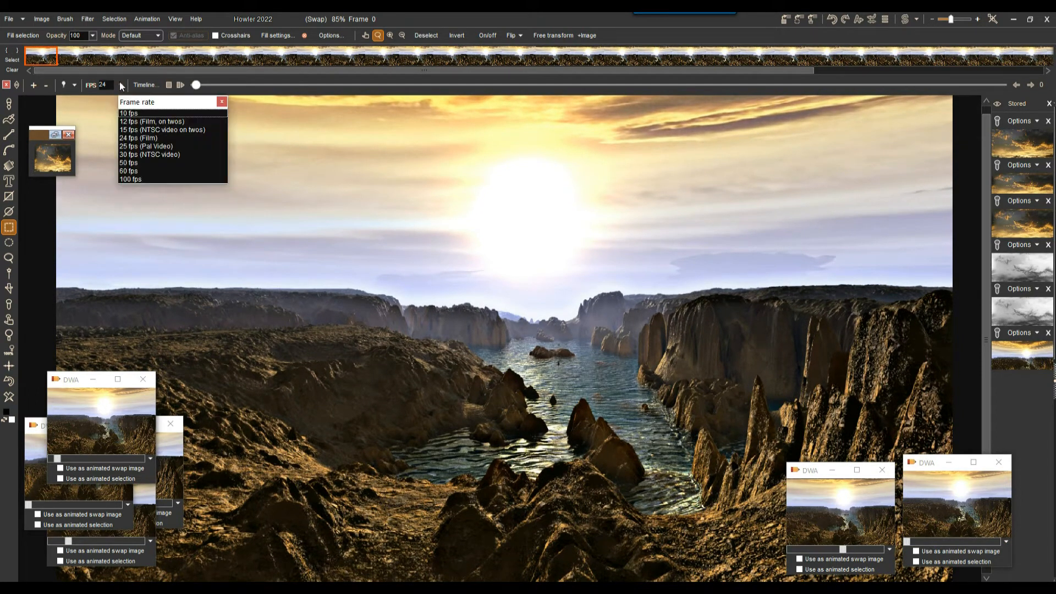
click(130, 139)
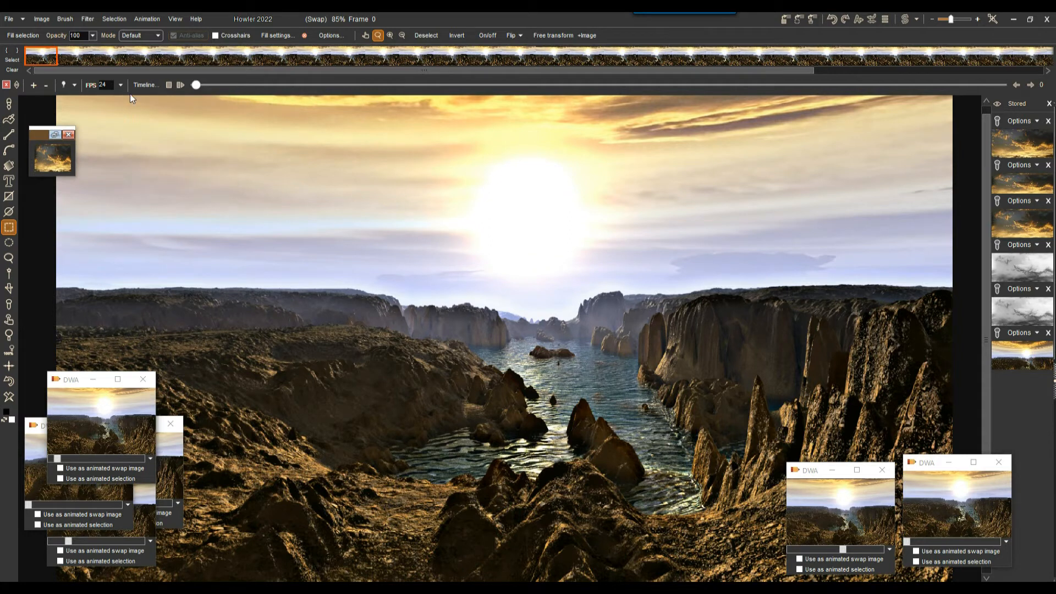
click(182, 86)
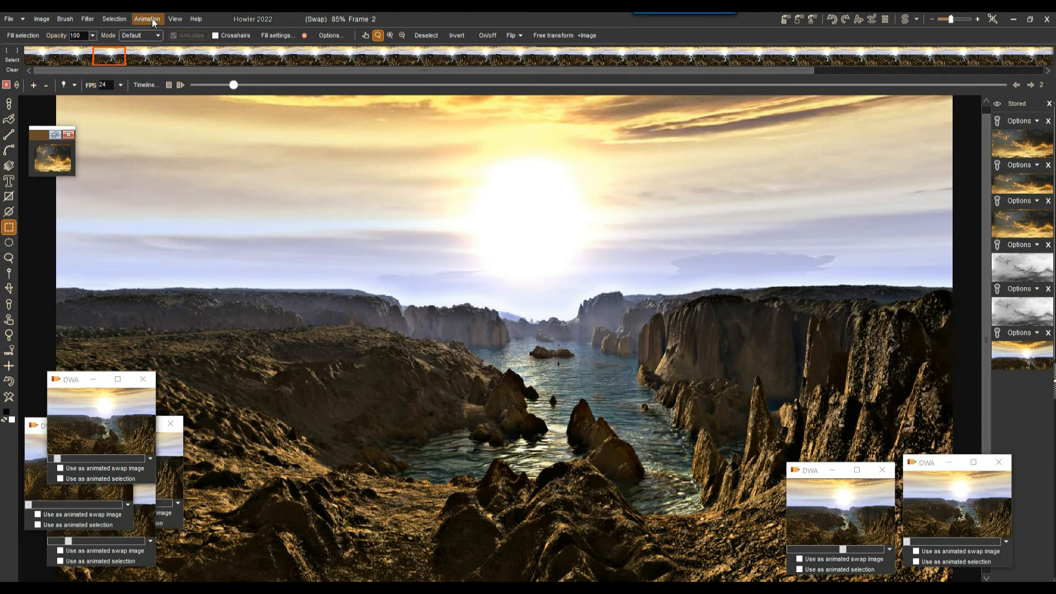
Store the sharpened animation to memory
click(153, 18)
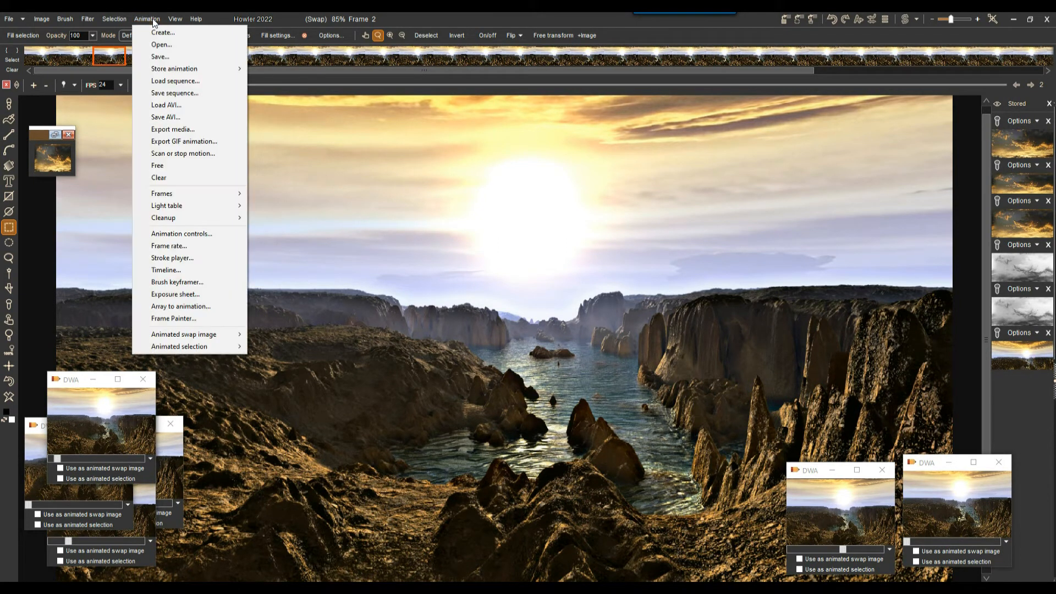
mouse_move(177, 72)
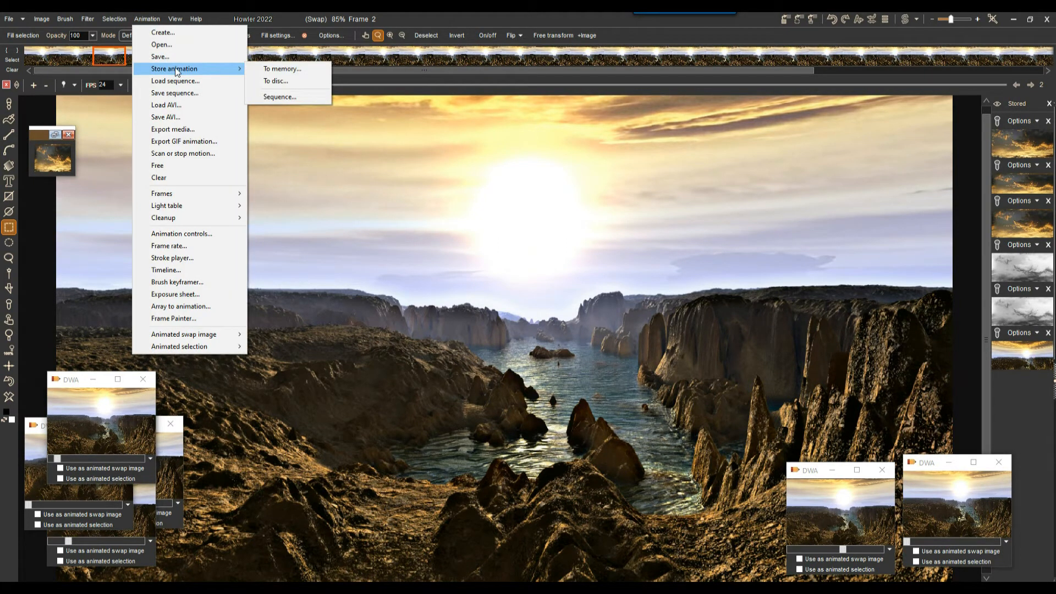
click(281, 68)
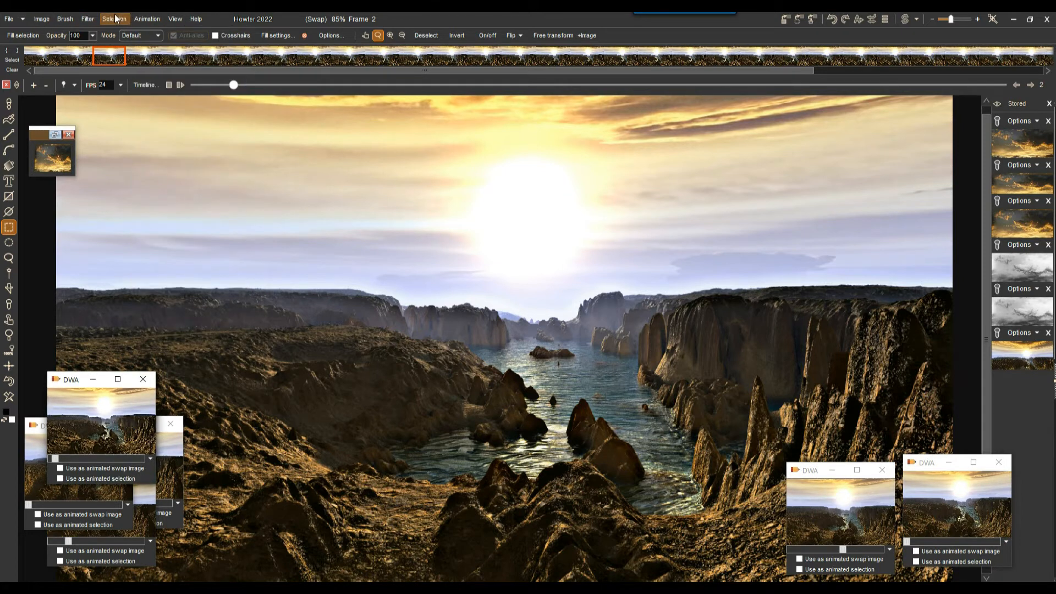
Open the animated Motion prediction module filter, look over its options such as Dry run, and close it
click(87, 21)
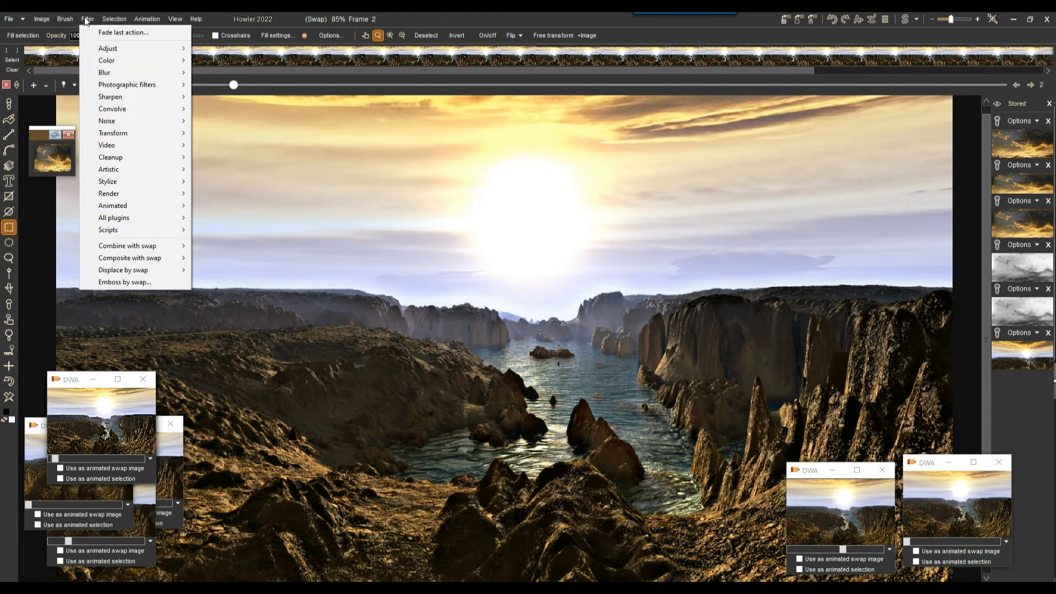
mouse_move(123, 172)
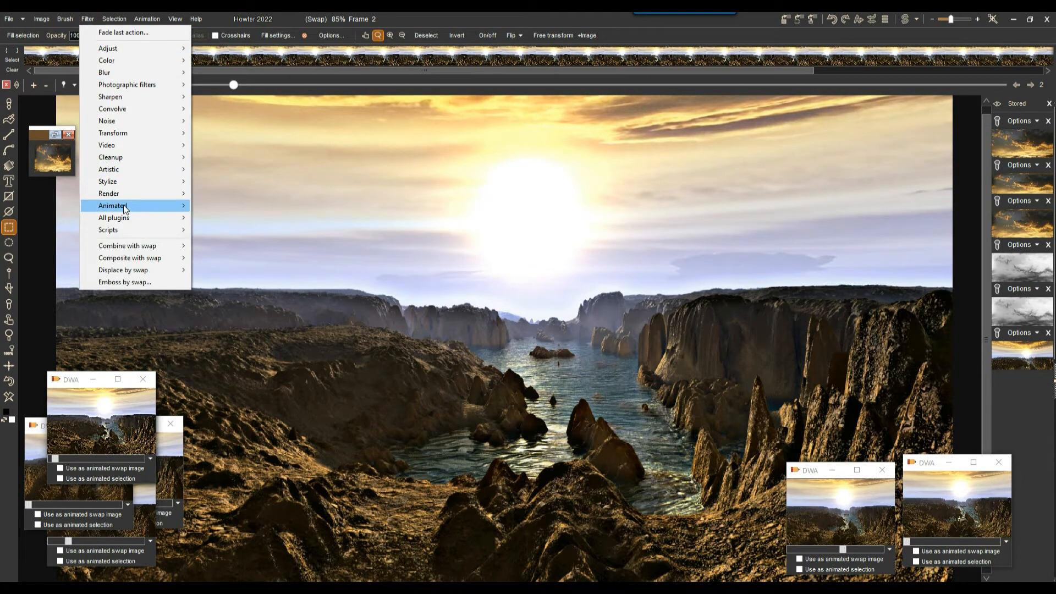
mouse_move(126, 209)
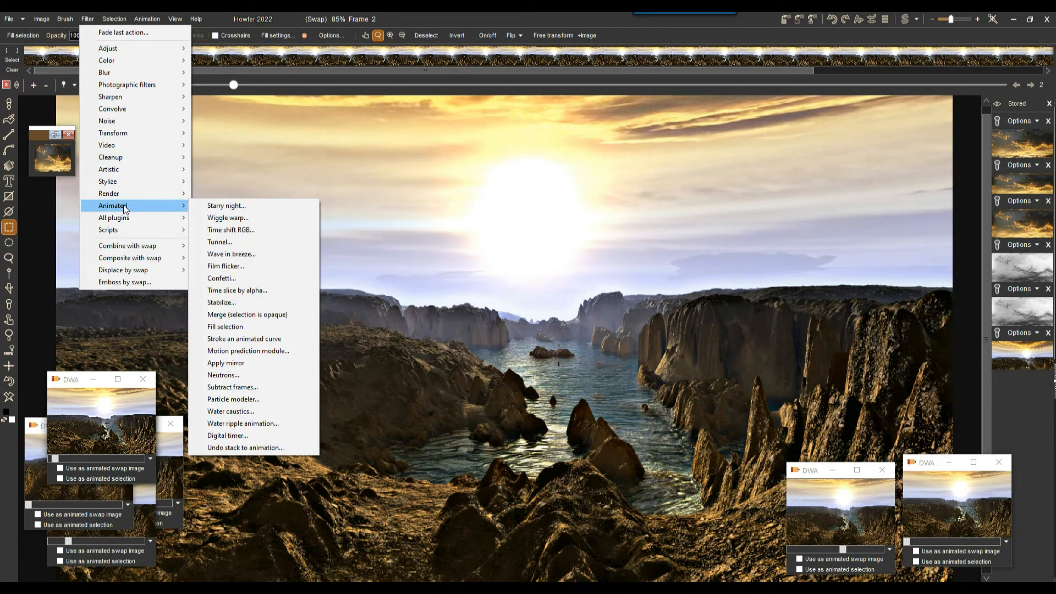
click(266, 350)
drag(488, 163, 275, 133)
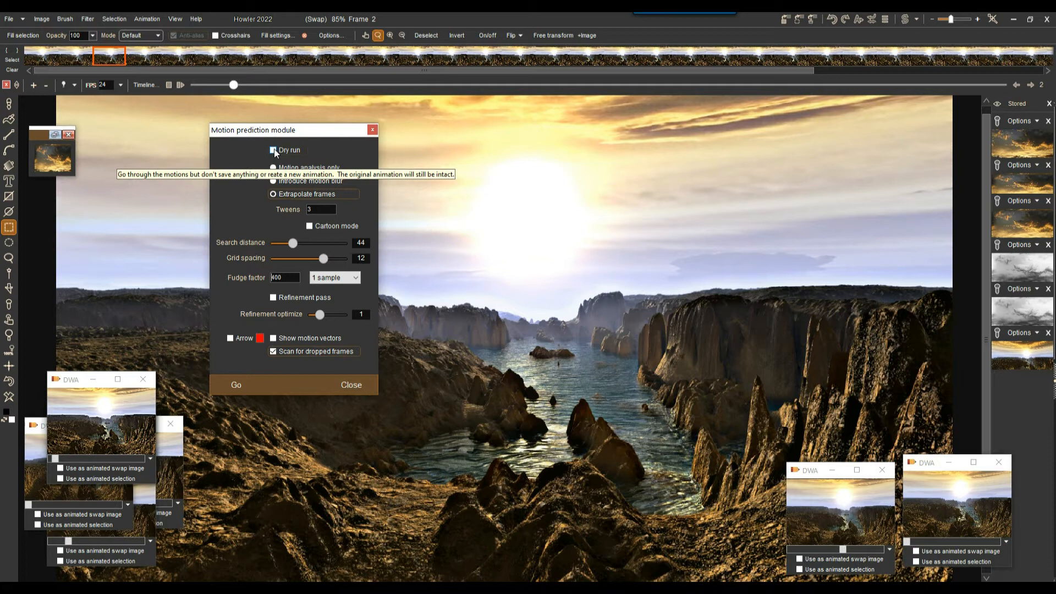
click(374, 129)
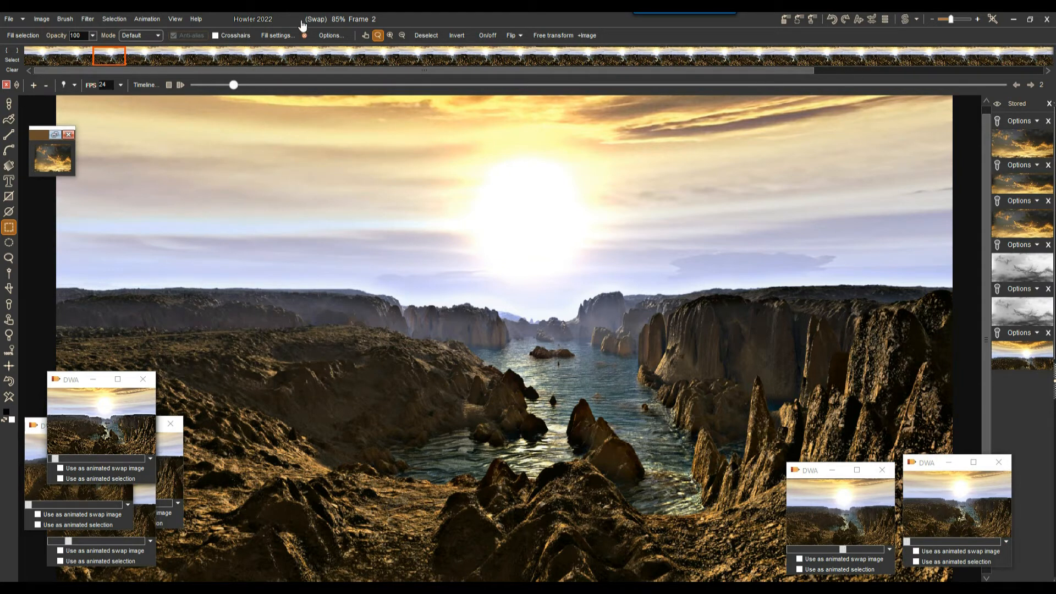
Check the memory requirement for creating a 44-frame animation at 24 fps, without creating it
click(146, 19)
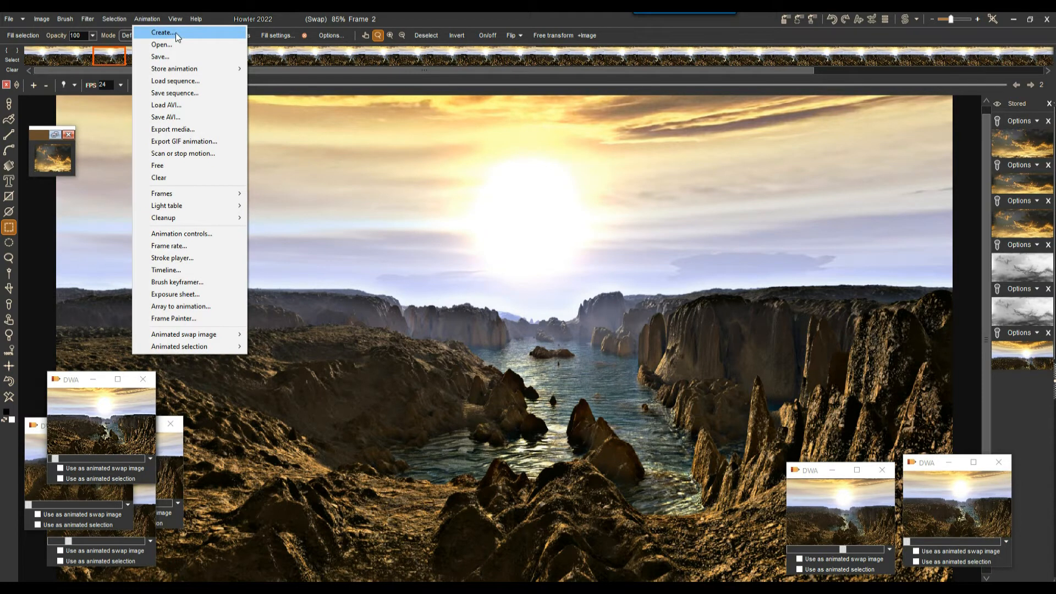
click(176, 32)
drag(432, 256, 394, 259)
text(44)
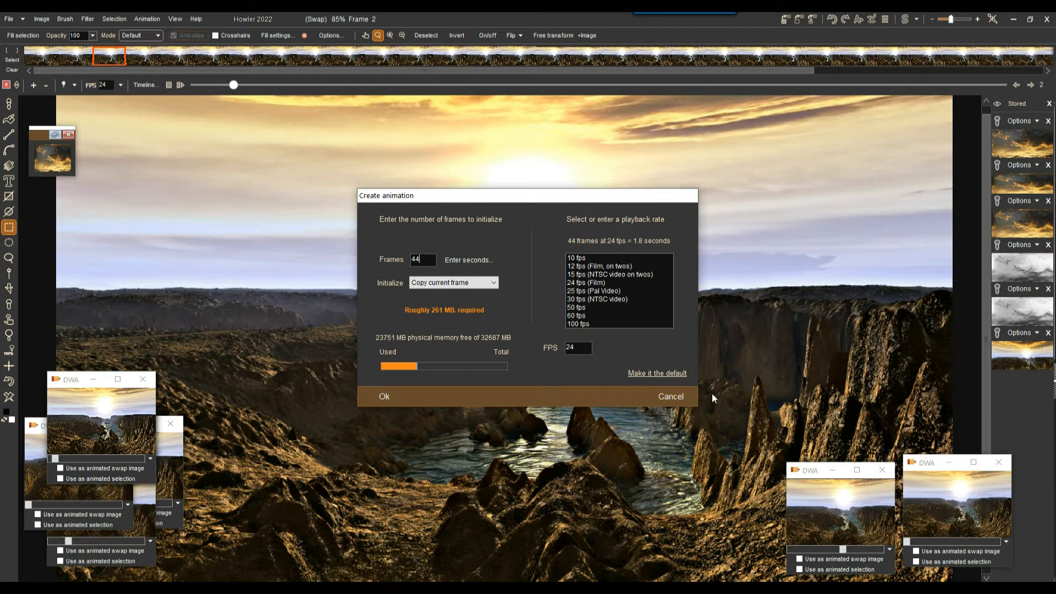
click(681, 394)
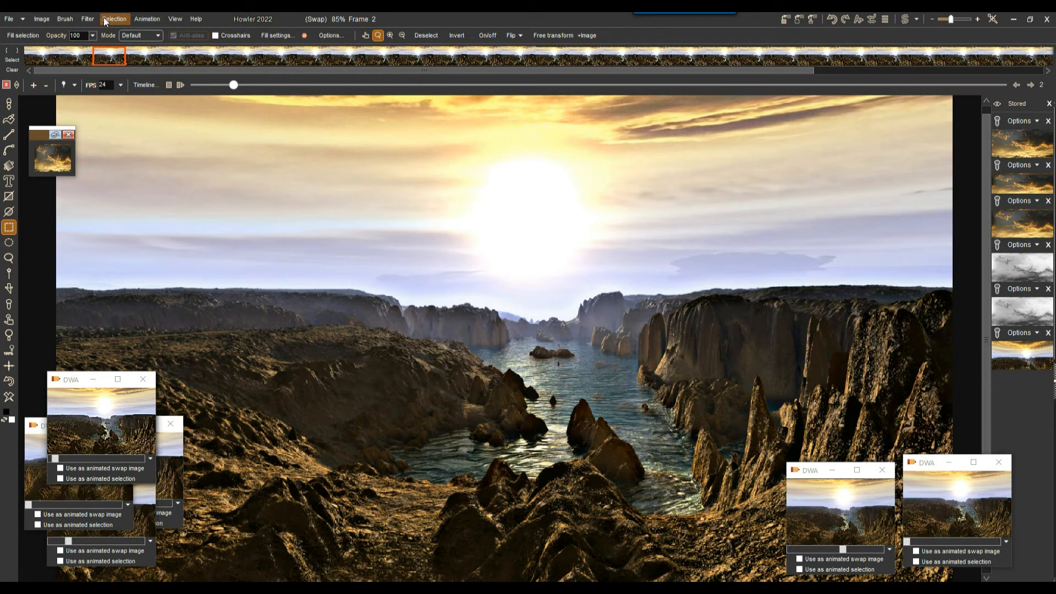
Perform a dry run of the Motion prediction module, extrapolating frames with 3 tweens and no scan for dropped frames
click(84, 18)
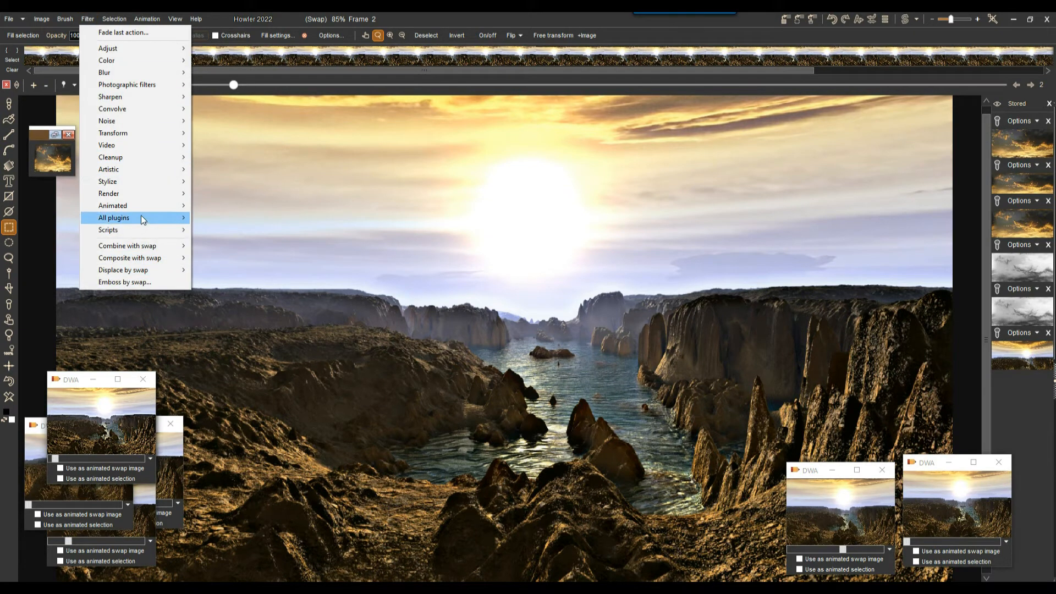
mouse_move(134, 206)
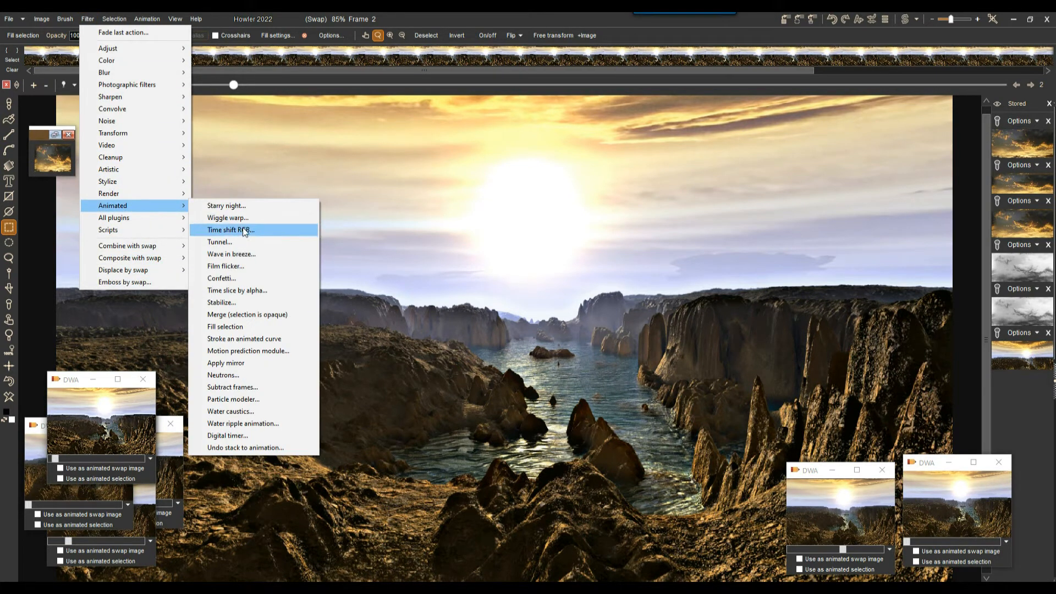
click(247, 351)
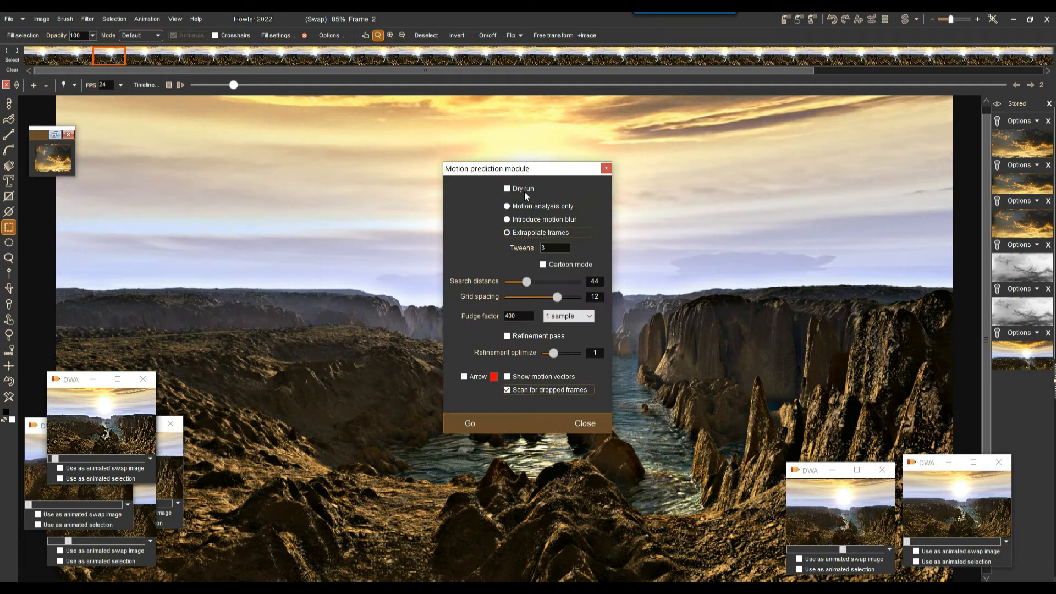
drag(506, 166, 248, 132)
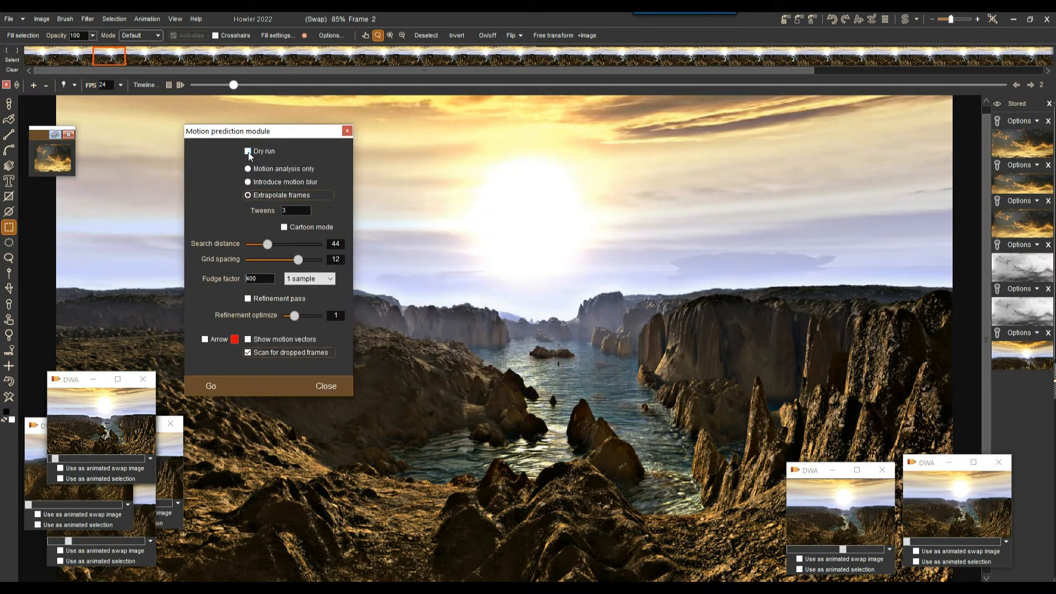
click(248, 152)
drag(296, 214, 280, 214)
click(208, 386)
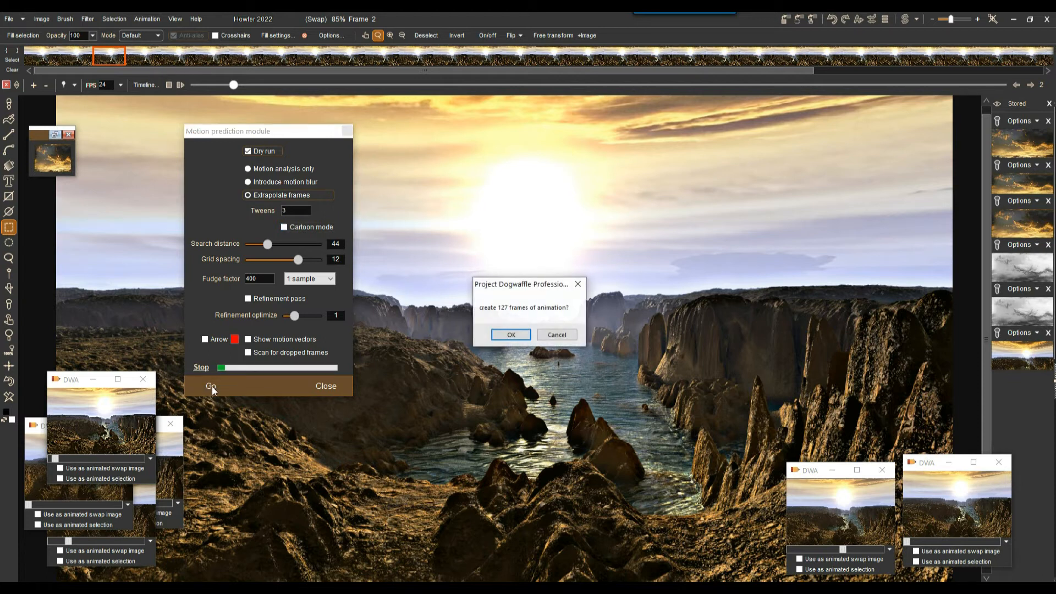
click(512, 336)
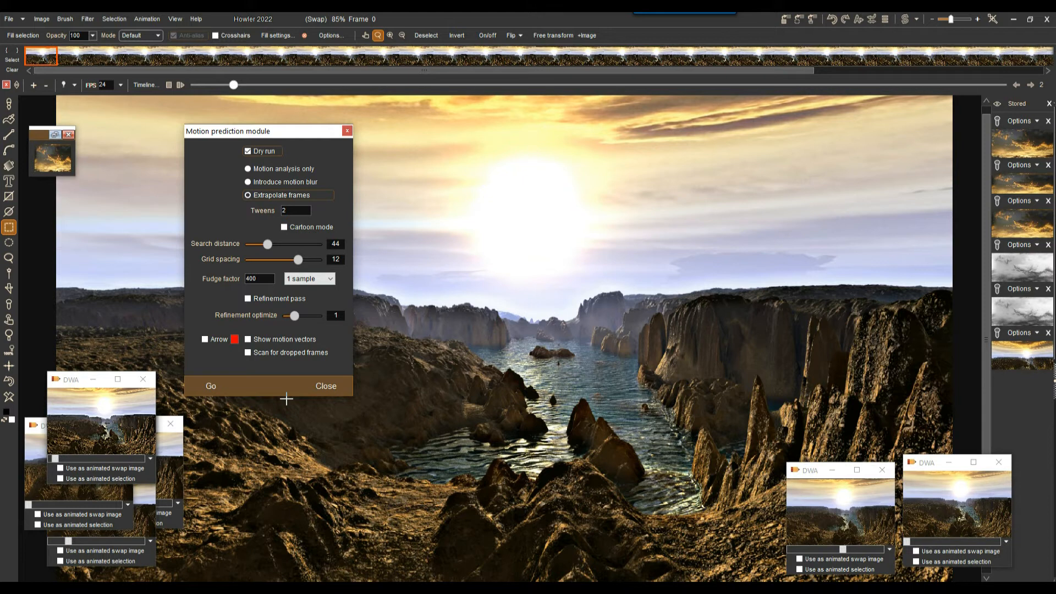
Repeat the motion prediction dry run with 2 tweens and the fudge factor set to 2
click(213, 385)
click(516, 336)
drag(250, 278, 227, 277)
text(2)
click(211, 385)
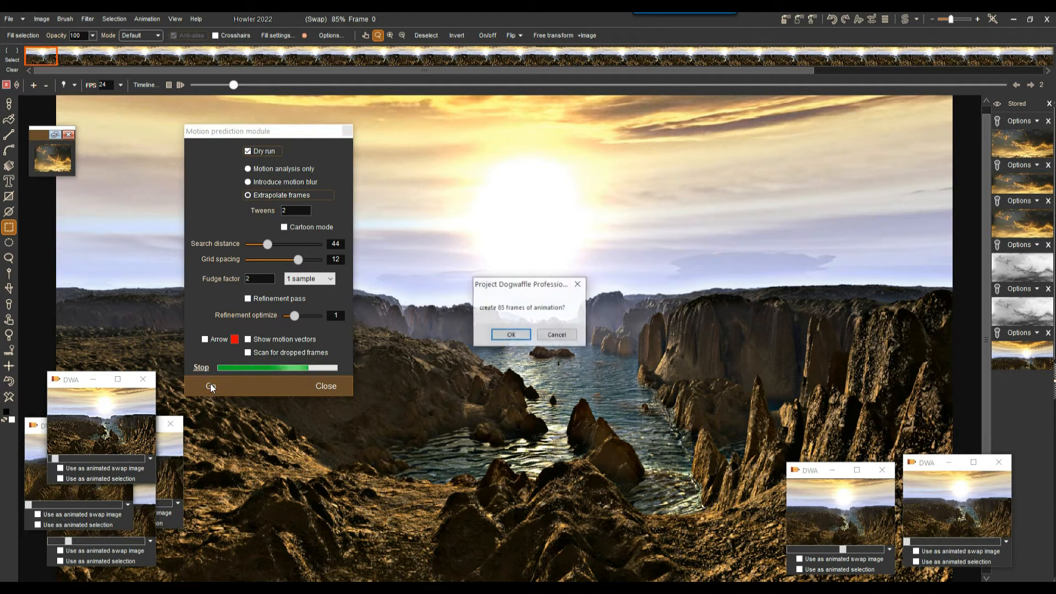
click(517, 336)
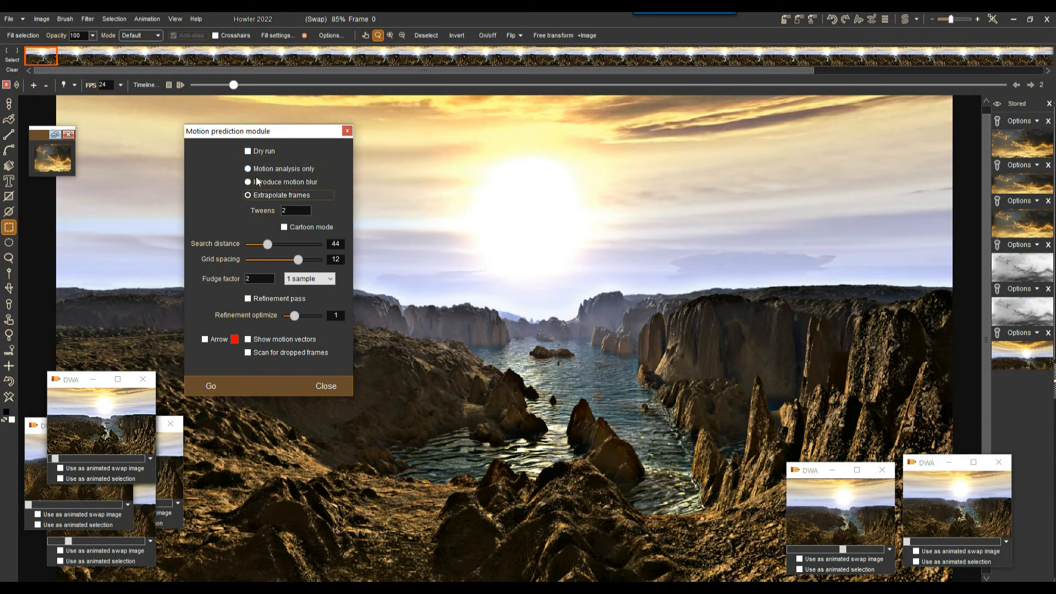
Extrapolate the in-between frames with Dry run off and Refinement pass enabled, and close the Motion prediction module
click(255, 298)
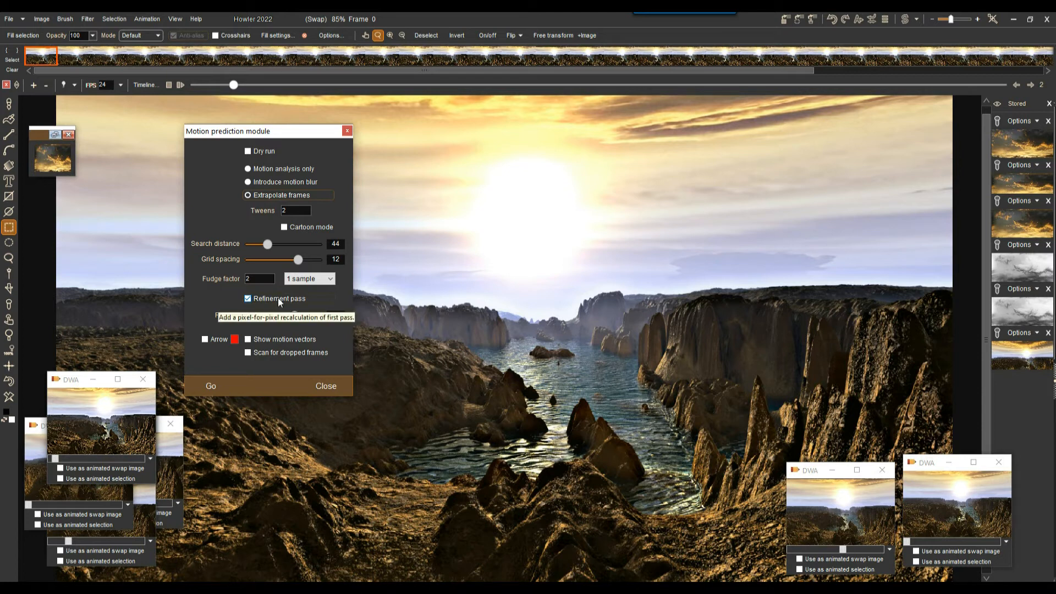
click(210, 385)
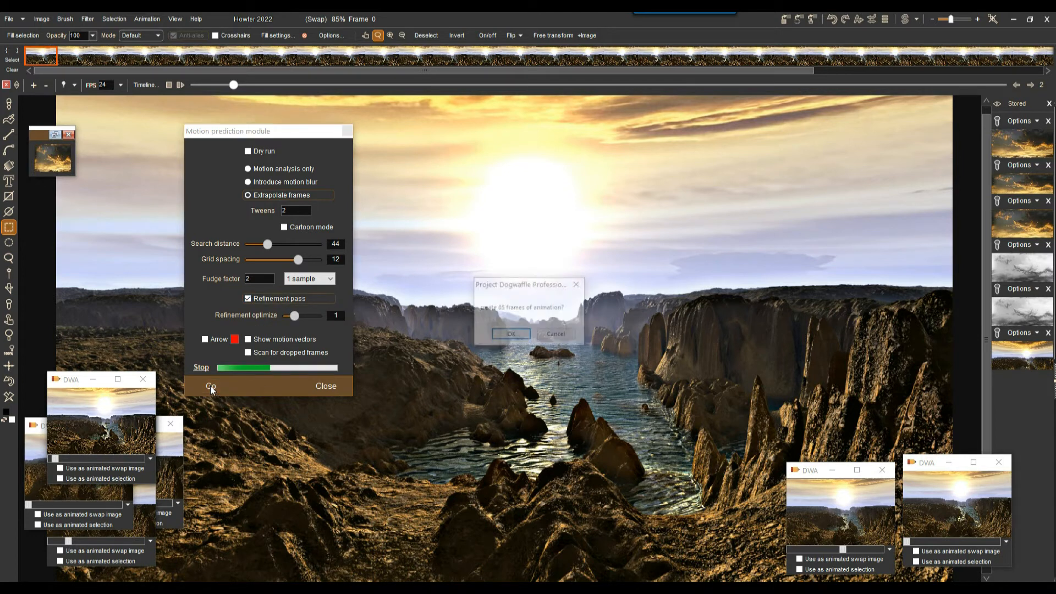
click(511, 337)
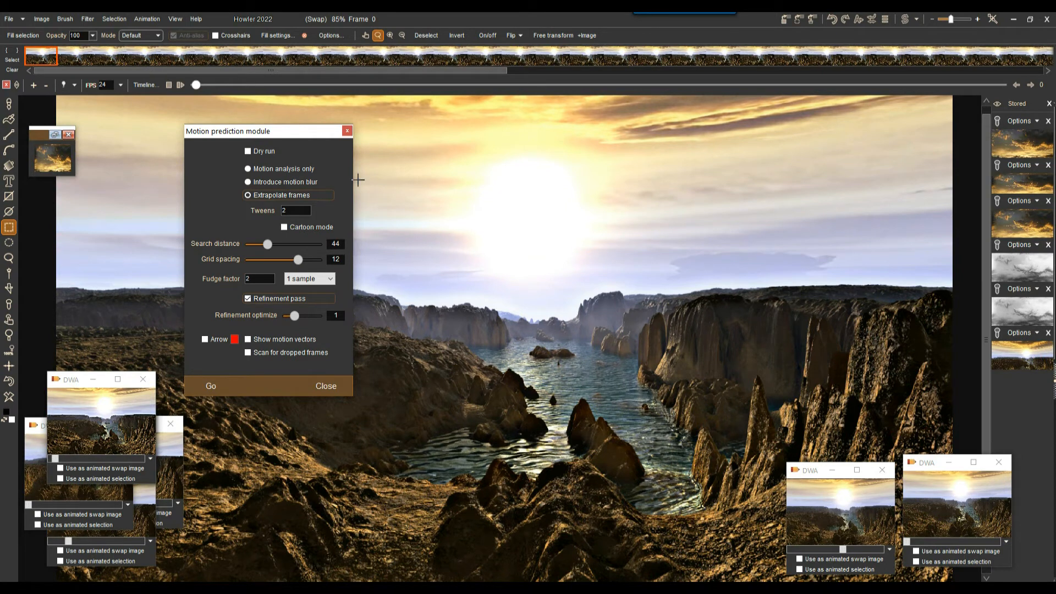
click(347, 131)
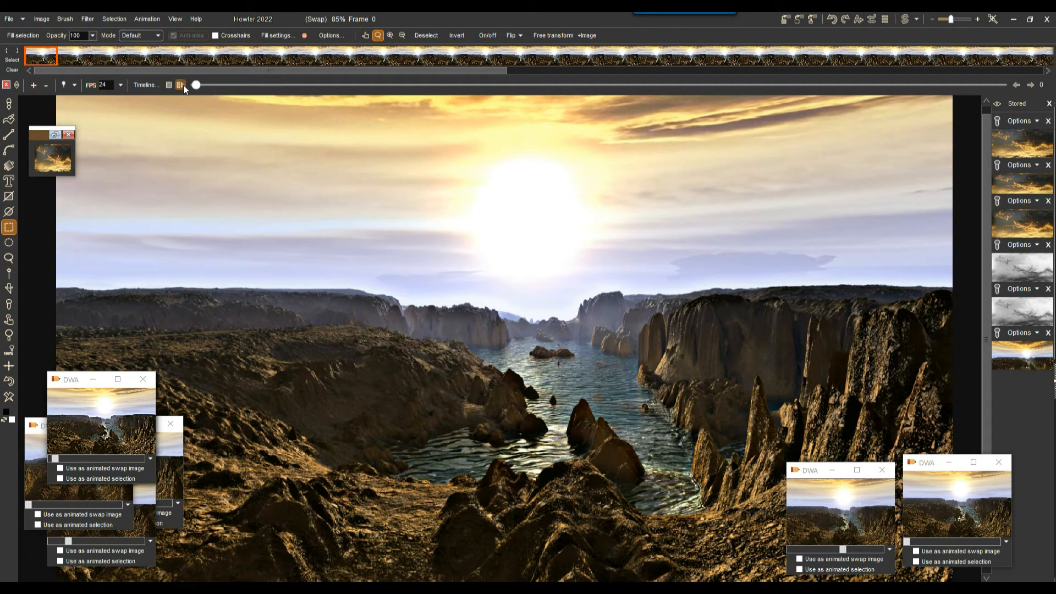
Examine the extrapolated animation by stepping across the transition from last to first frame, playing it, and scrubbing its frames
click(1016, 85)
mouse_move(1007, 85)
mouse_down()
mouse_move(289, 72)
mouse_move(209, 84)
mouse_move(701, 85)
mouse_move(1006, 103)
mouse_up()
click(1028, 85)
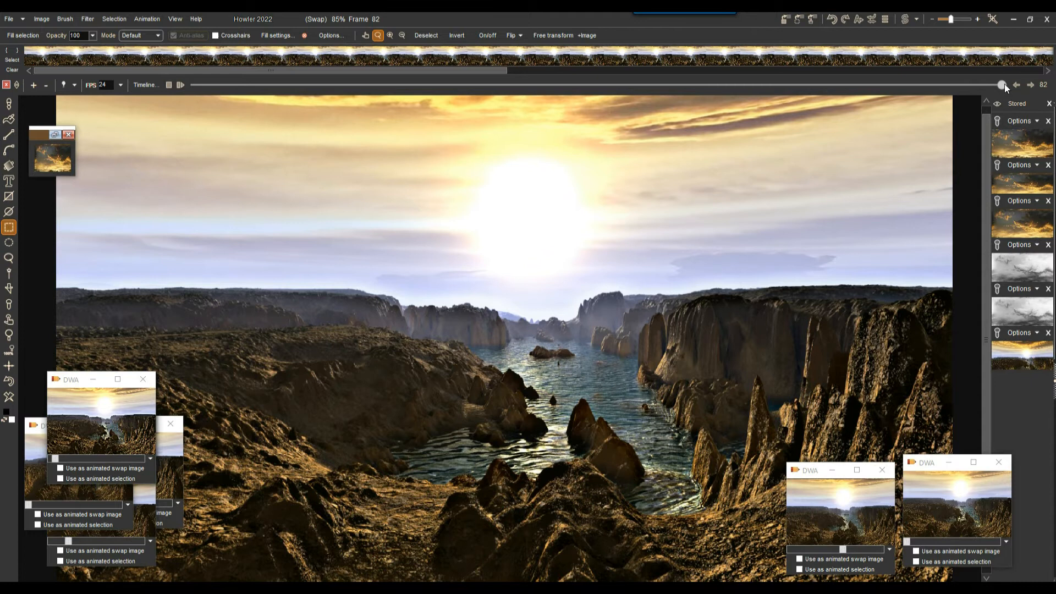
click(1031, 86)
click(1031, 86)
click(1031, 86)
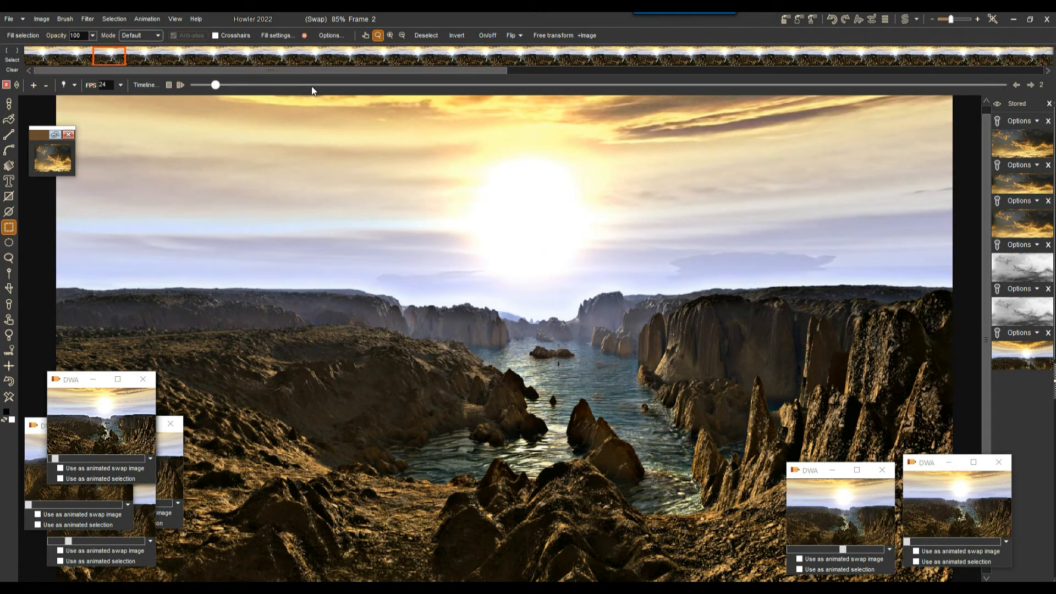
click(193, 86)
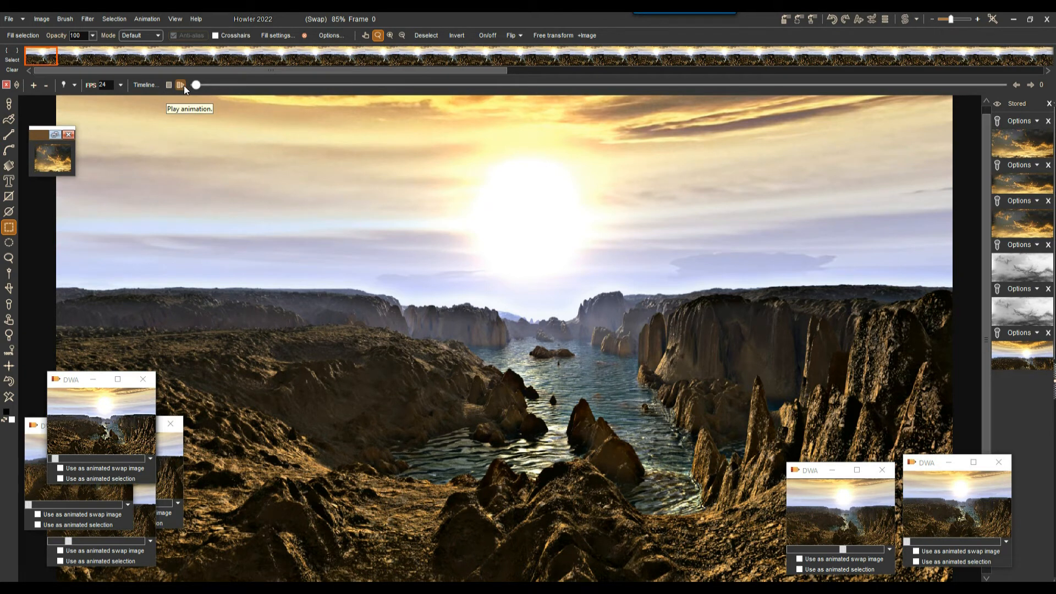
drag(874, 85, 964, 86)
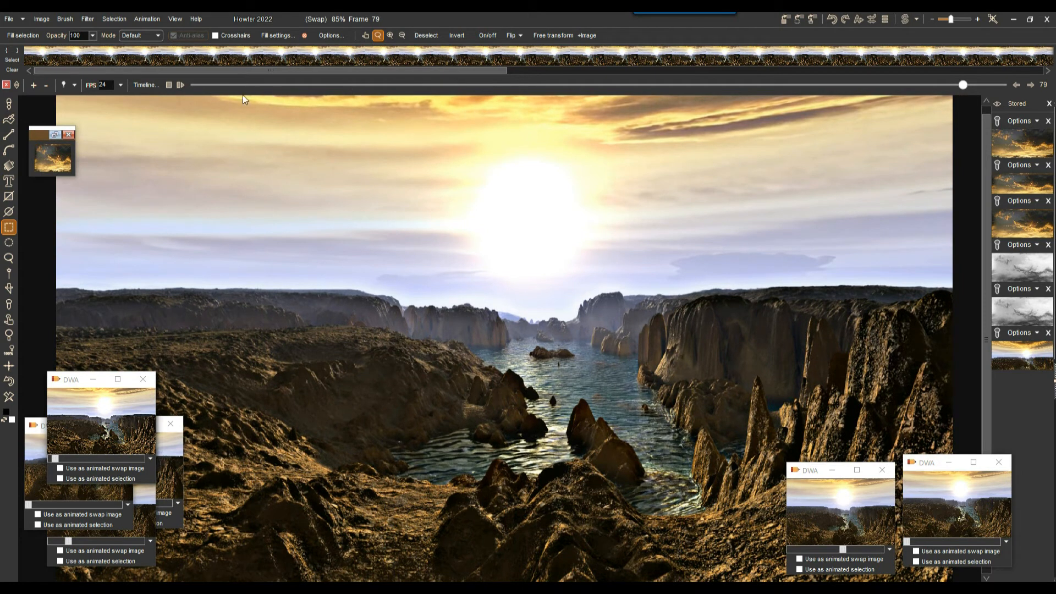
click(178, 85)
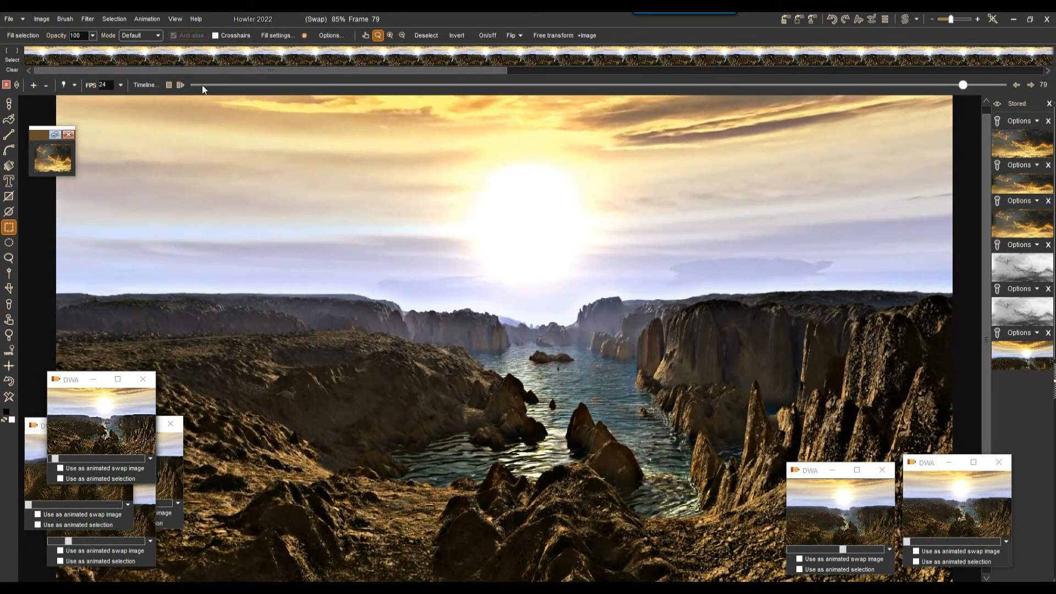
click(226, 85)
drag(228, 87, 504, 76)
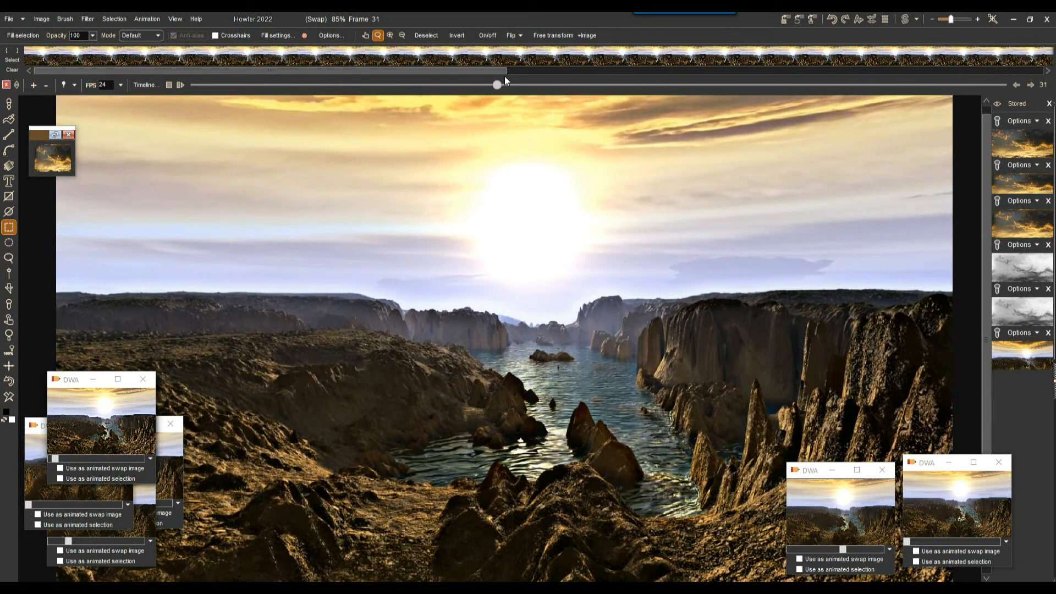
Make the animation loopable from frame 60
right_click(440, 57)
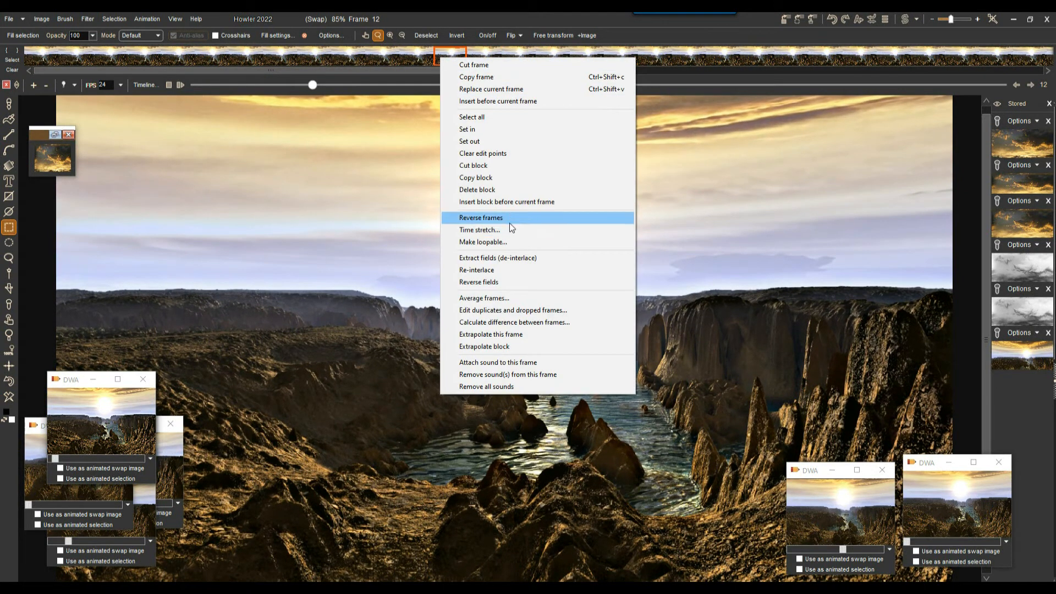
click(514, 240)
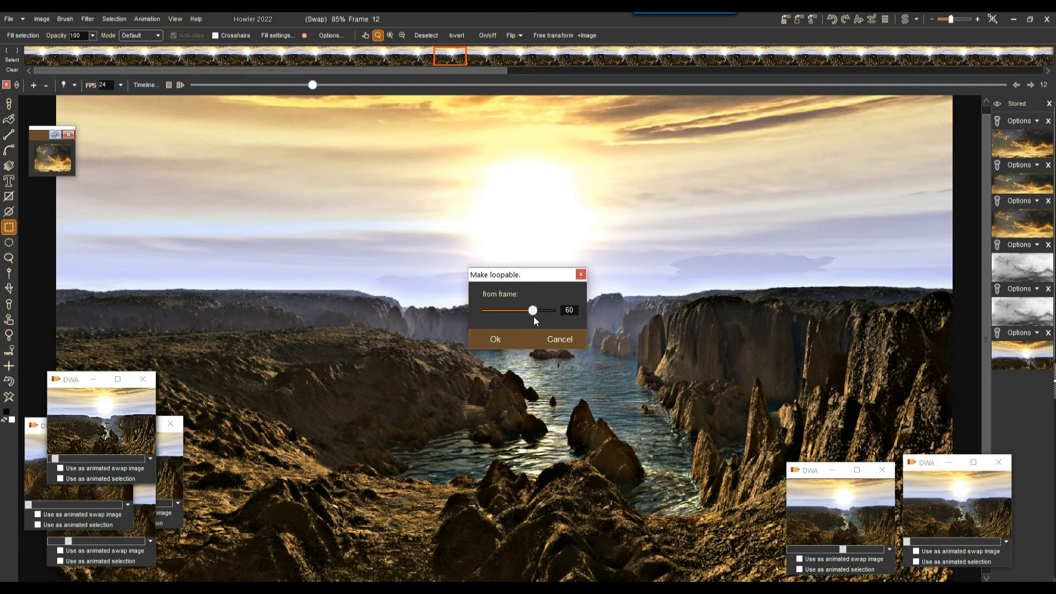
click(485, 339)
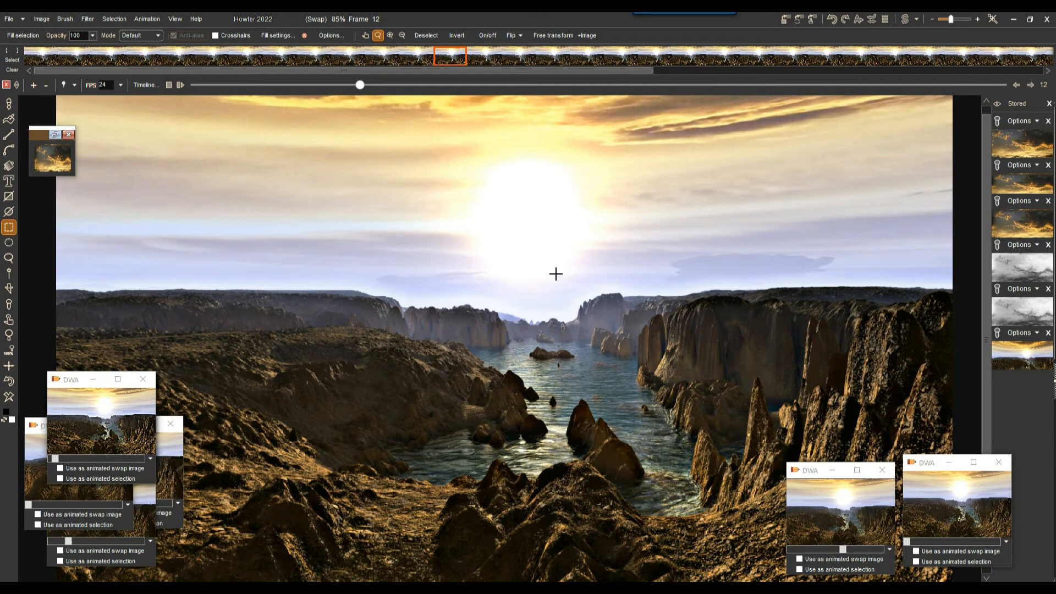
Play the loopable animation and scrub through its early frames to examine the blended transition
drag(364, 85, 523, 84)
click(181, 84)
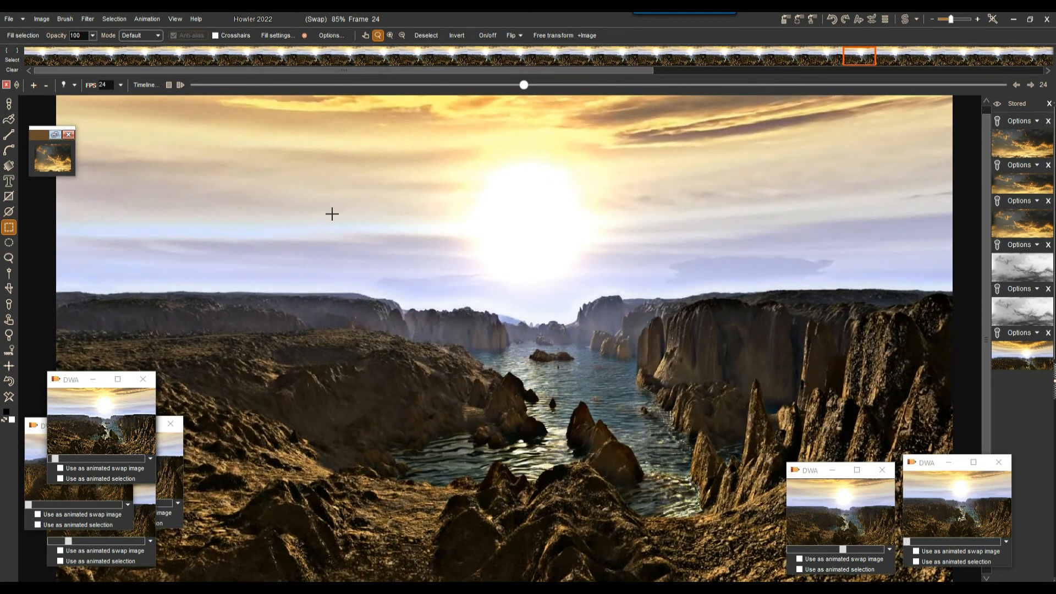
mouse_move(219, 86)
mouse_down()
mouse_move(250, 86)
mouse_move(206, 86)
mouse_up()
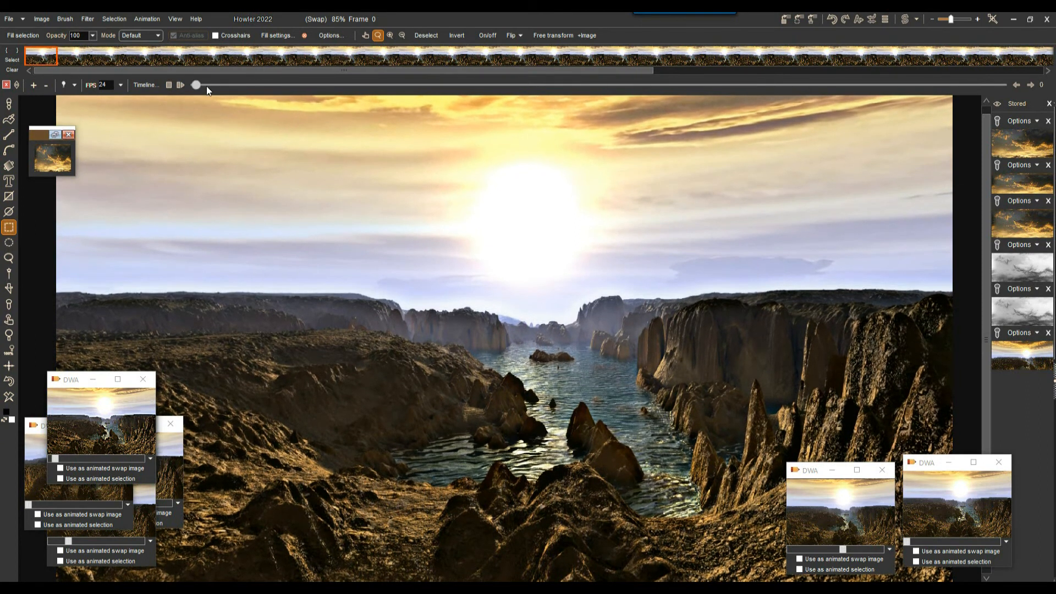
click(87, 19)
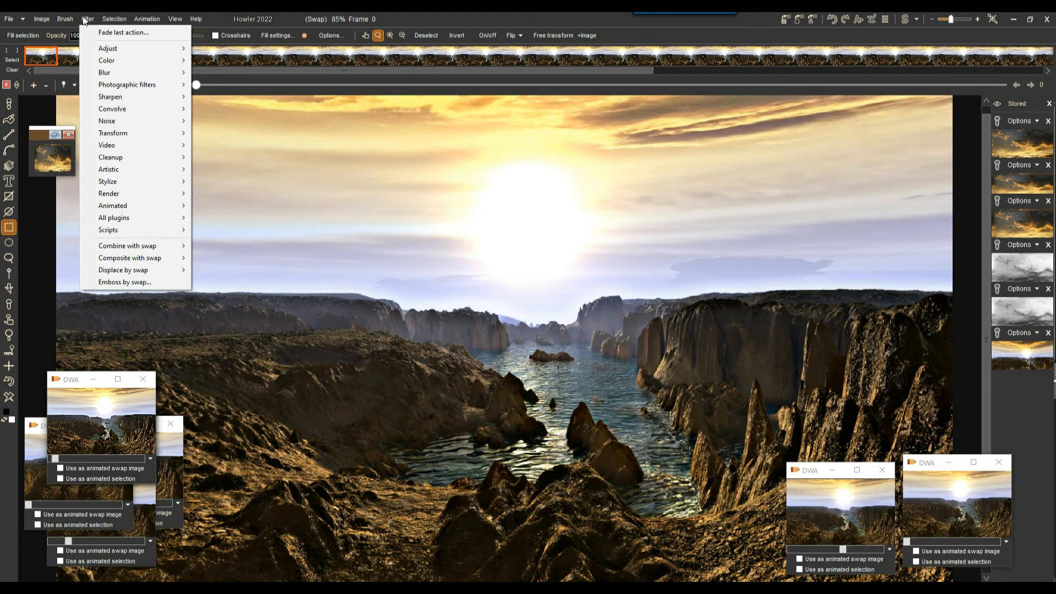
click(452, 16)
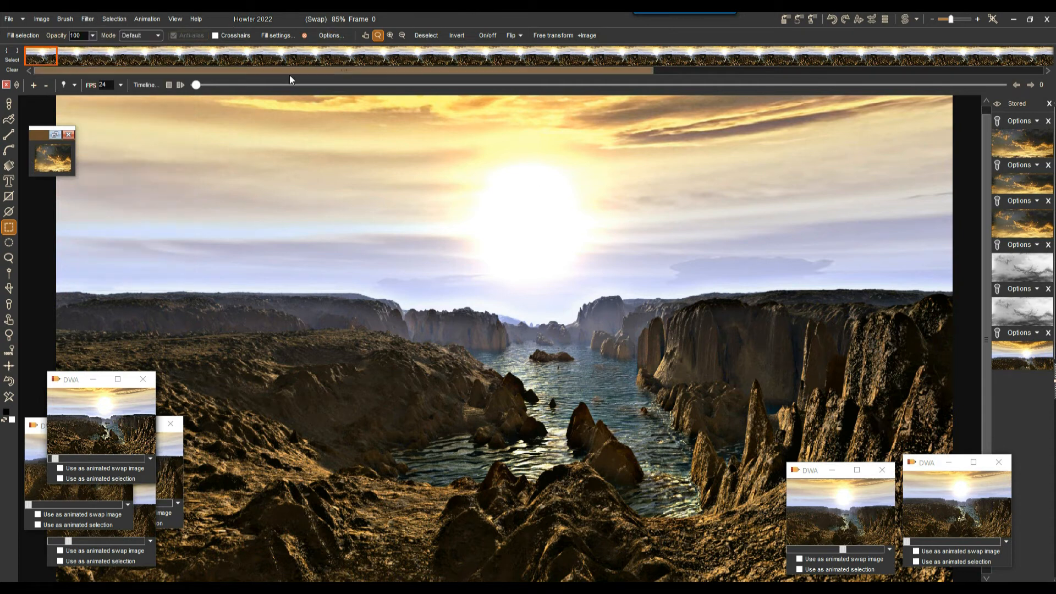
drag(200, 83, 281, 102)
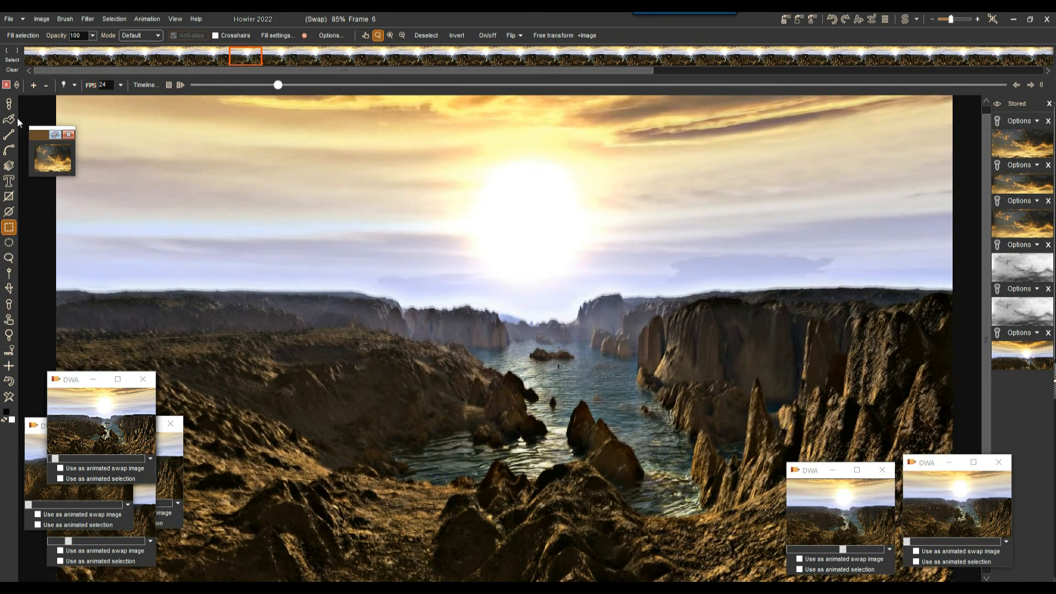
Create a gradually faded selection over the sky and distant cliffs on frame 6 with the Selection fader tool
right_click(10, 168)
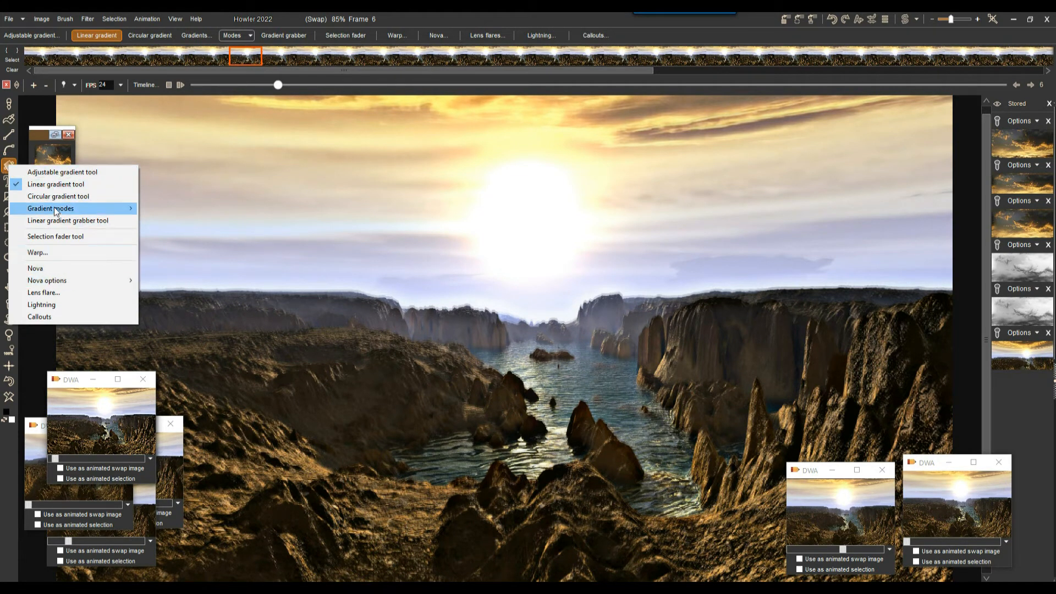
click(71, 236)
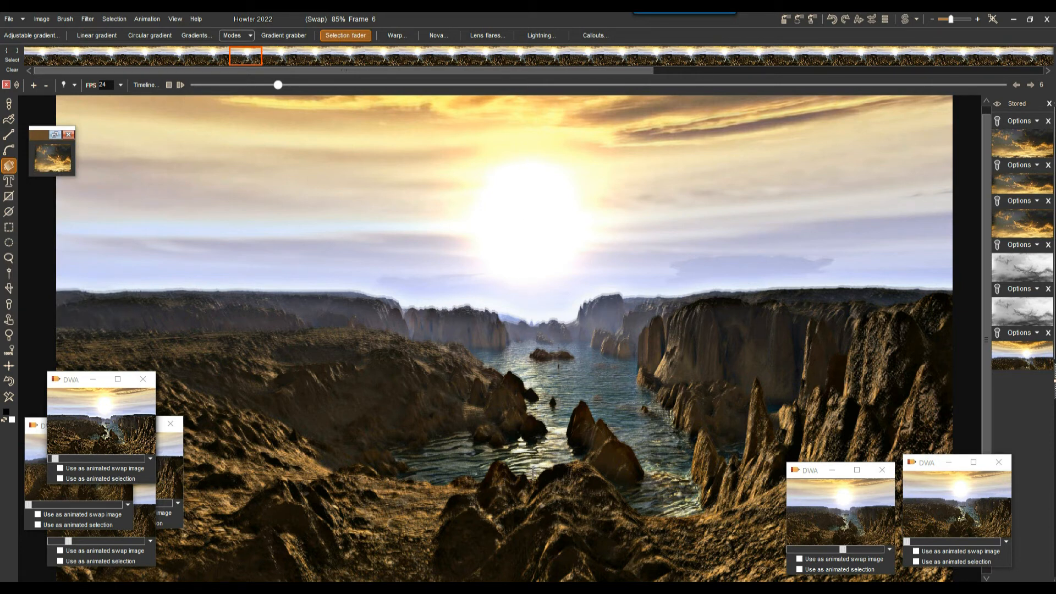
drag(524, 426, 529, 330)
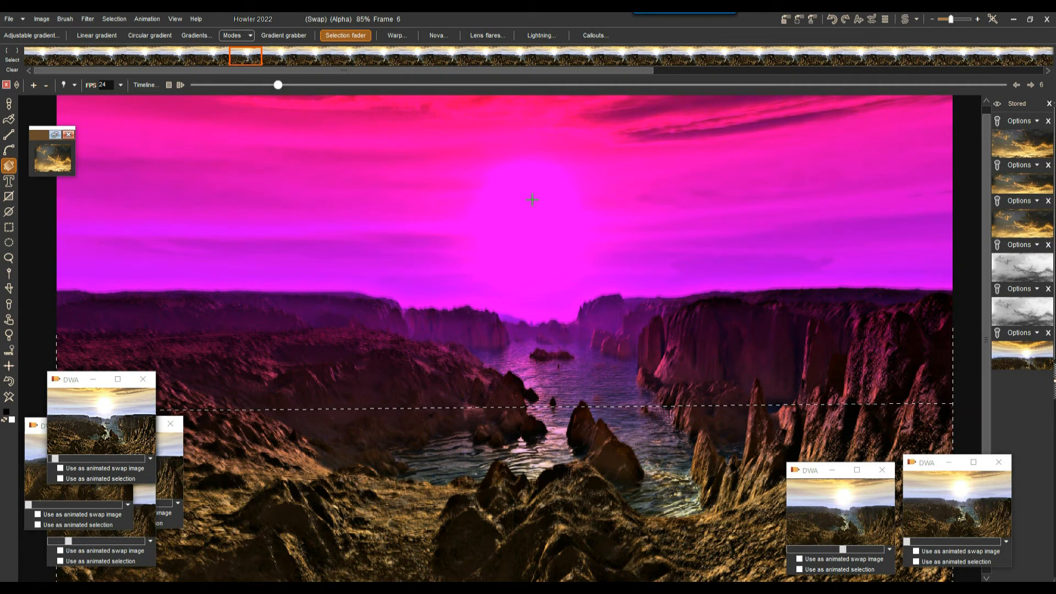
Invert the faded selection so it covers the foreground, and deselect it
click(113, 20)
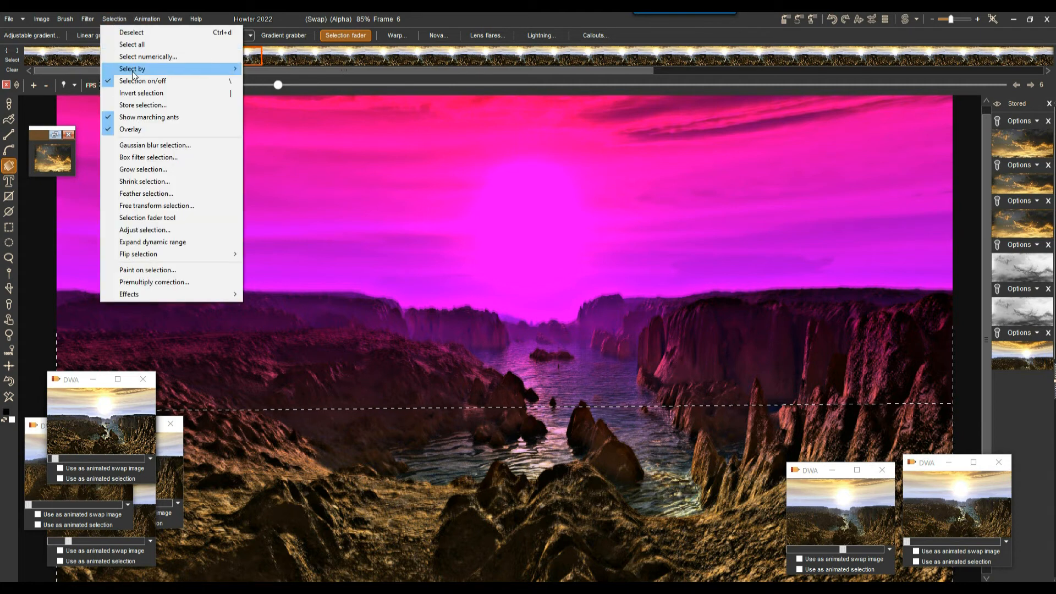
click(141, 93)
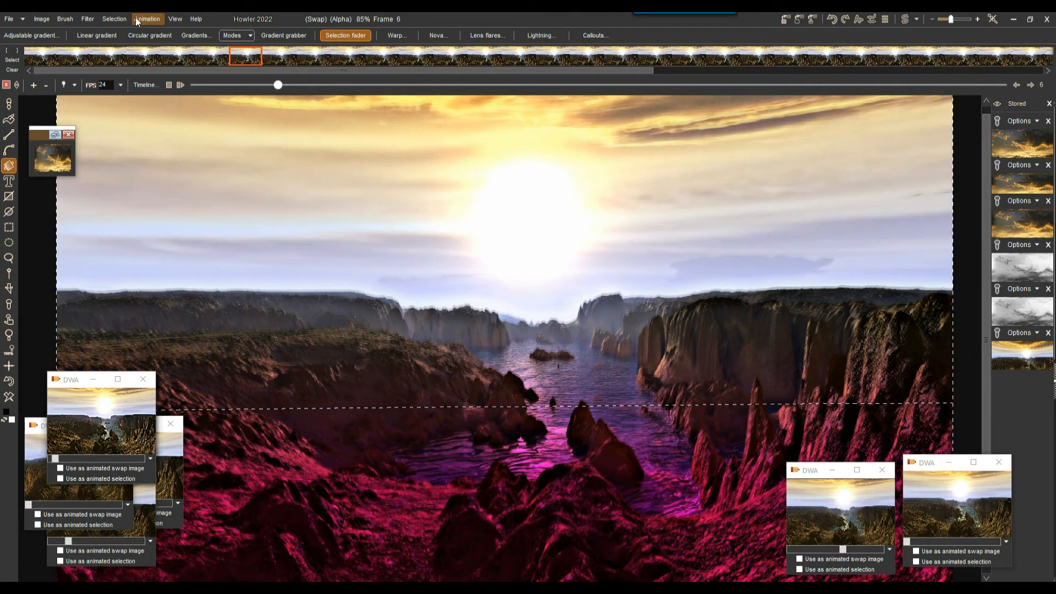
click(115, 19)
click(124, 33)
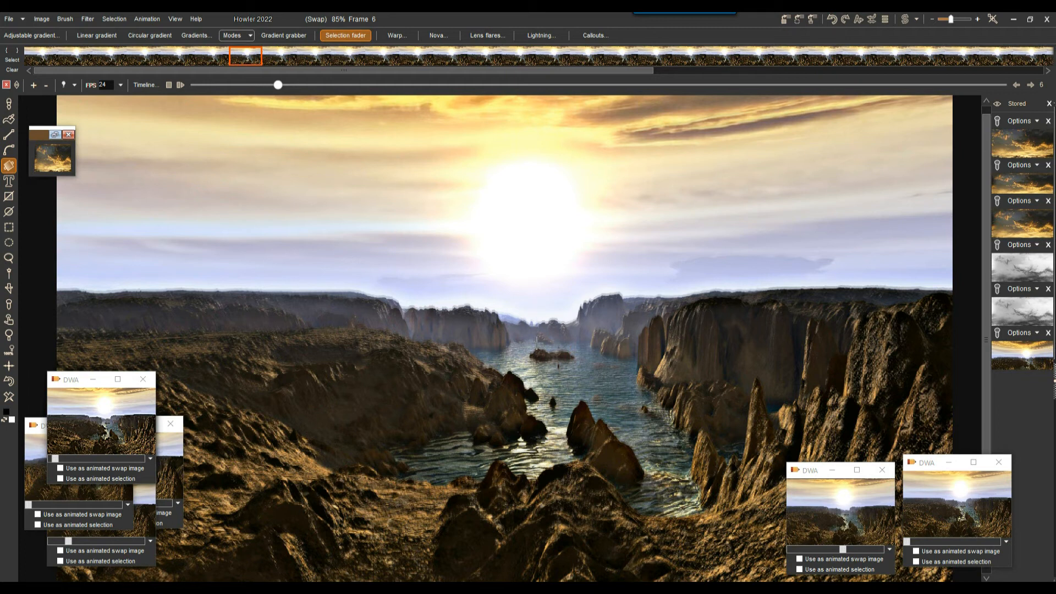
Fade a selection over the sky and distant cliffs, then apply High pass sharpen at level 58 and window size 9 to all frames
drag(538, 351, 542, 503)
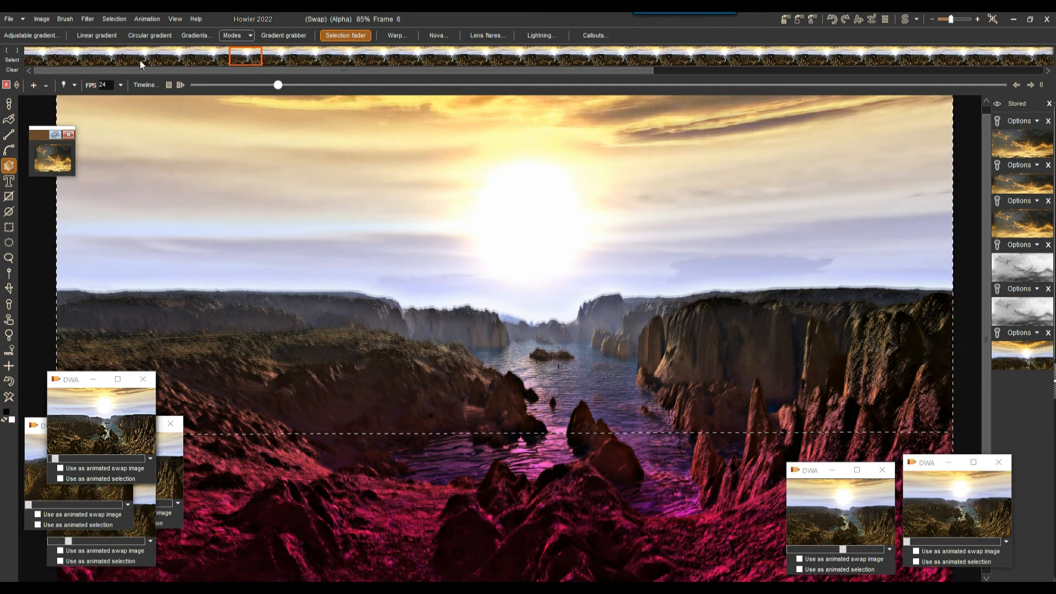
click(87, 19)
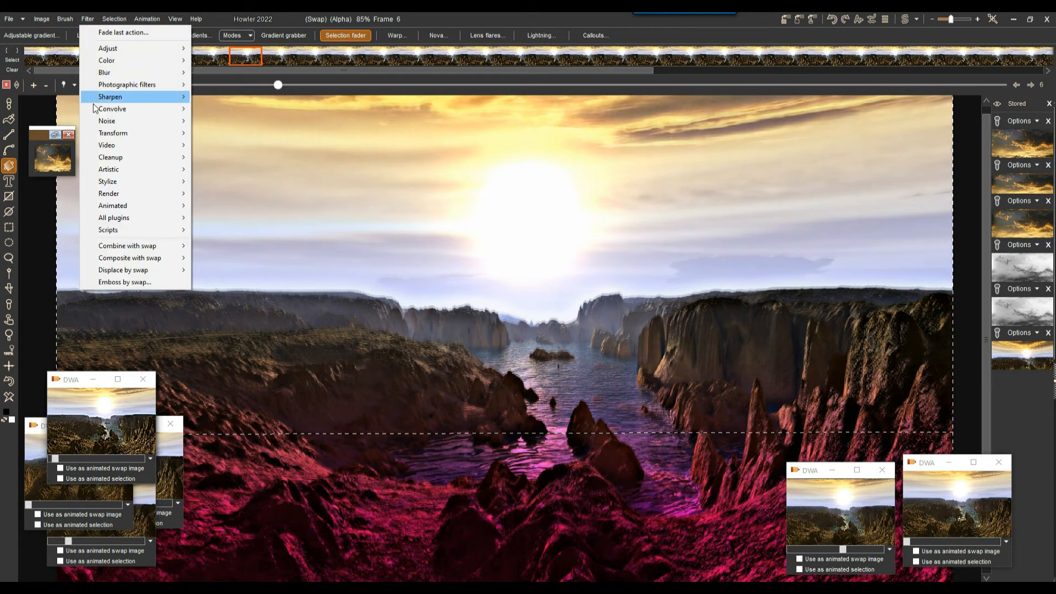
mouse_move(107, 97)
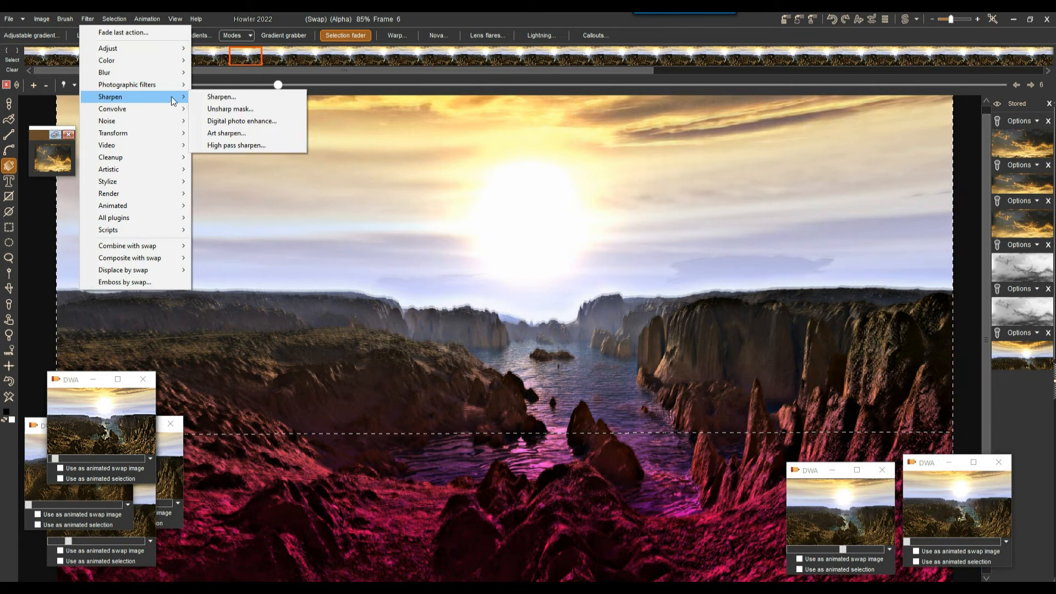
click(235, 147)
drag(549, 286, 519, 306)
click(517, 286)
drag(517, 244, 294, 179)
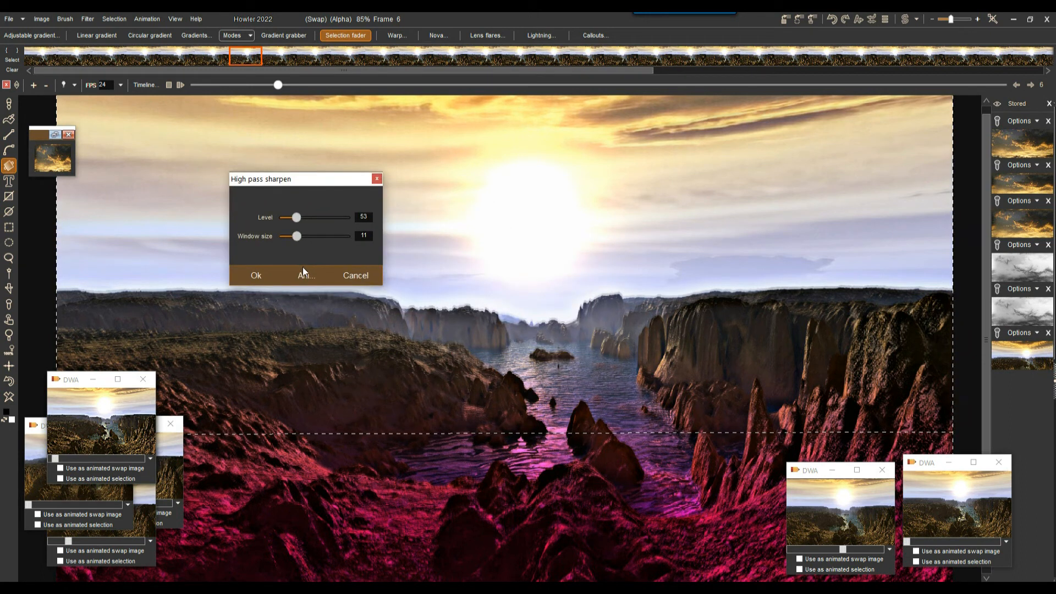
drag(295, 218, 295, 241)
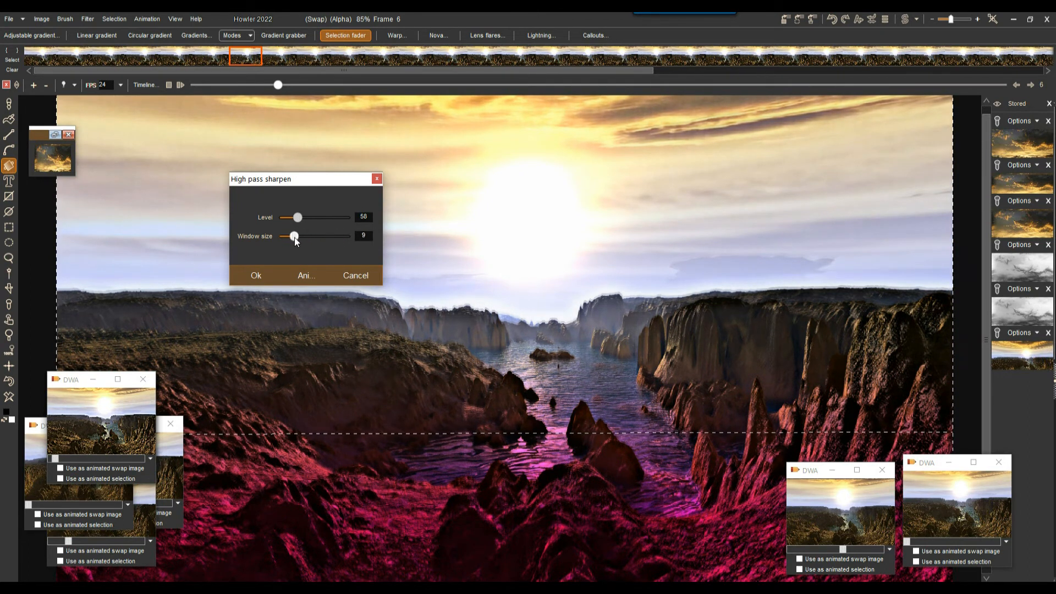
click(303, 272)
click(457, 355)
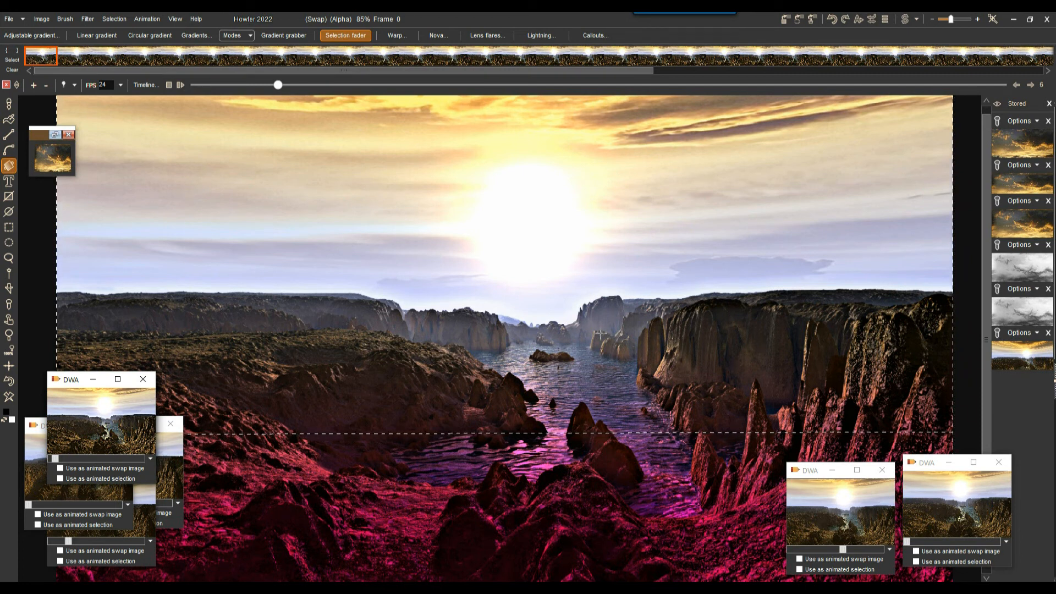
Apply Digital photo enhance to the whole animation in HSV mode with detail enhance 148
click(87, 20)
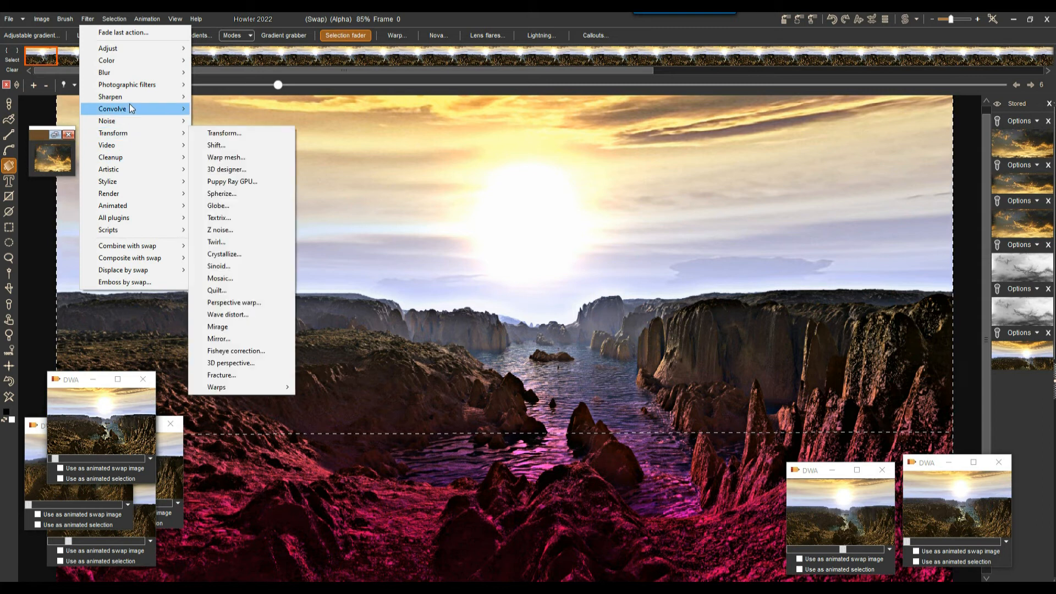
mouse_move(130, 96)
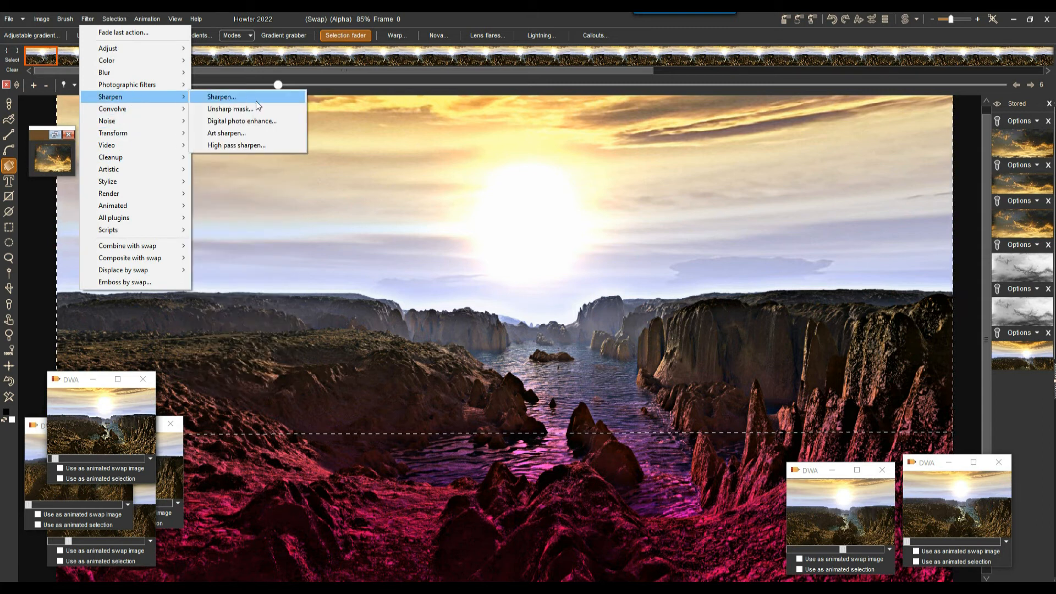
click(215, 122)
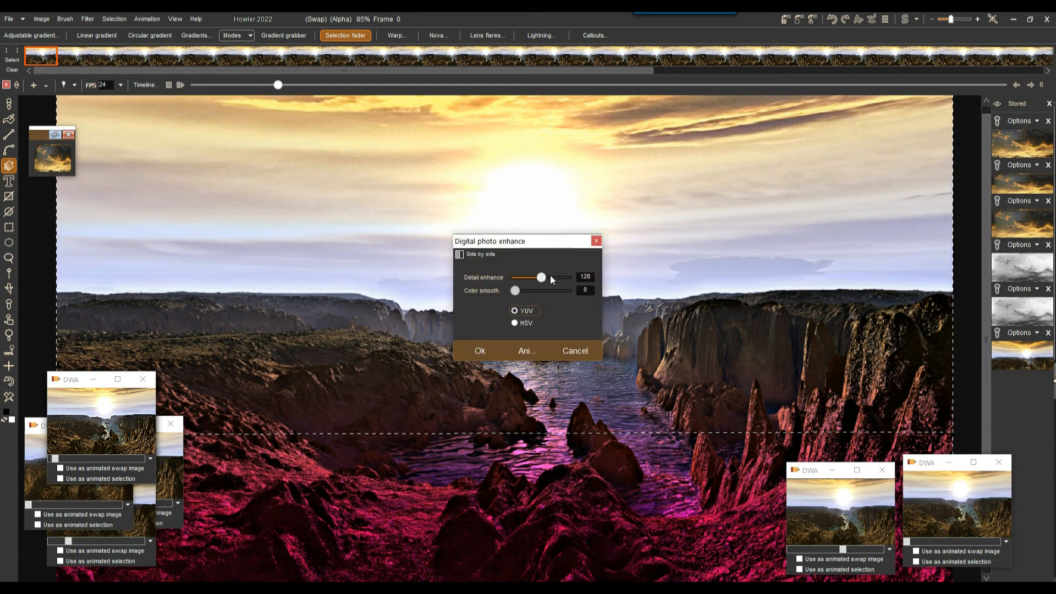
click(524, 322)
drag(525, 244, 301, 177)
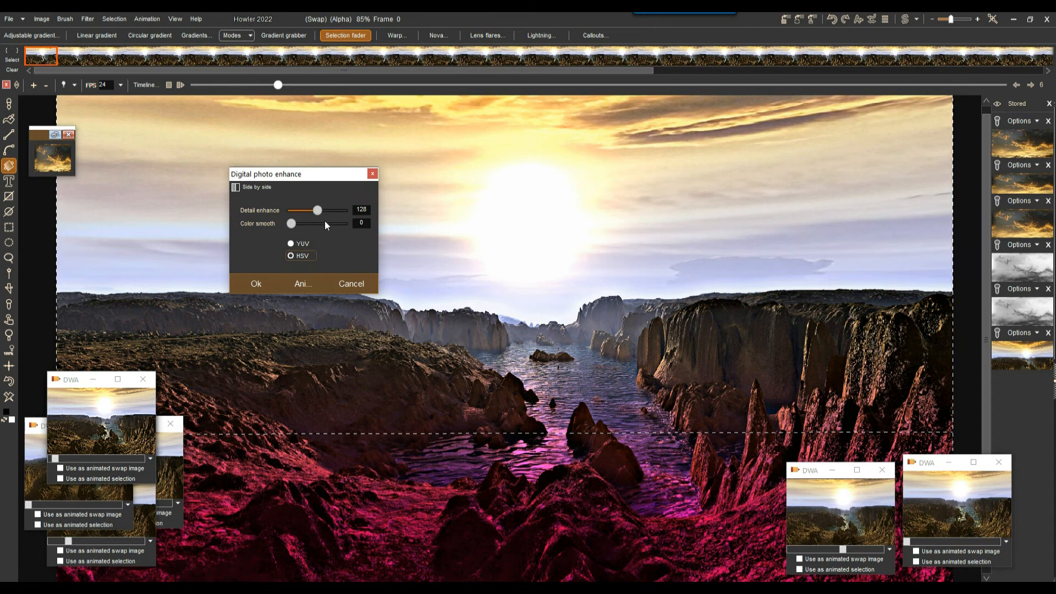
mouse_move(323, 214)
mouse_down()
mouse_move(335, 224)
mouse_move(309, 212)
mouse_move(322, 211)
mouse_up()
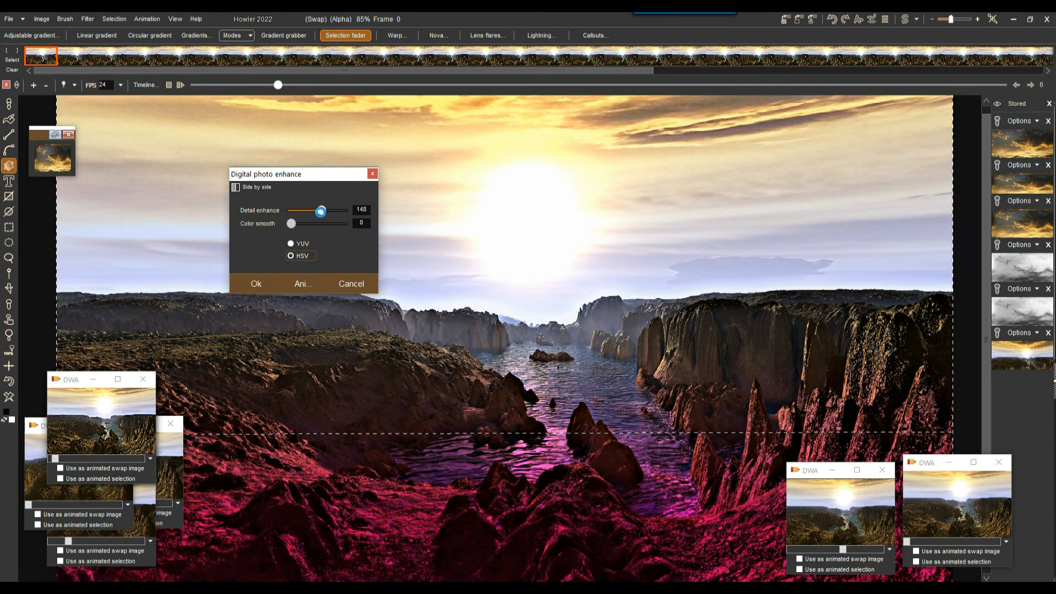
click(306, 285)
click(463, 352)
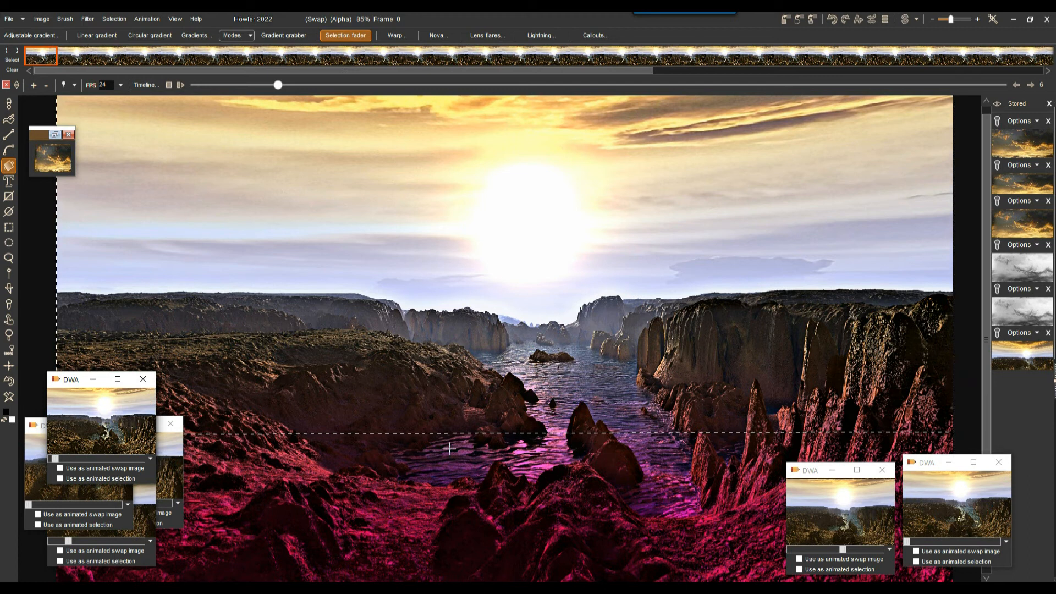
Store the faded selection, invert the stored copy, and replace the current selection with it
click(109, 19)
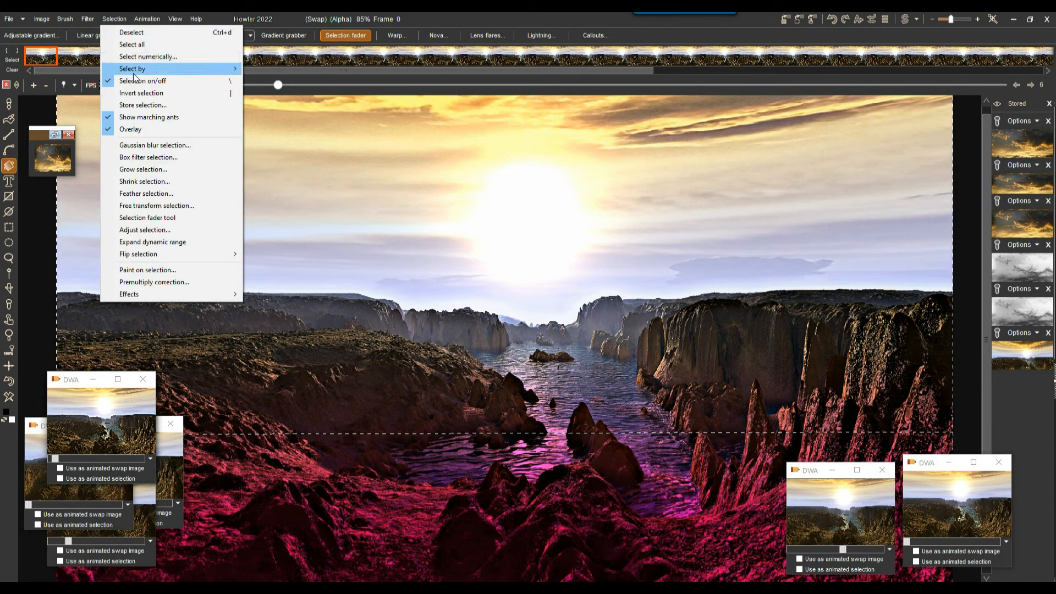
click(144, 105)
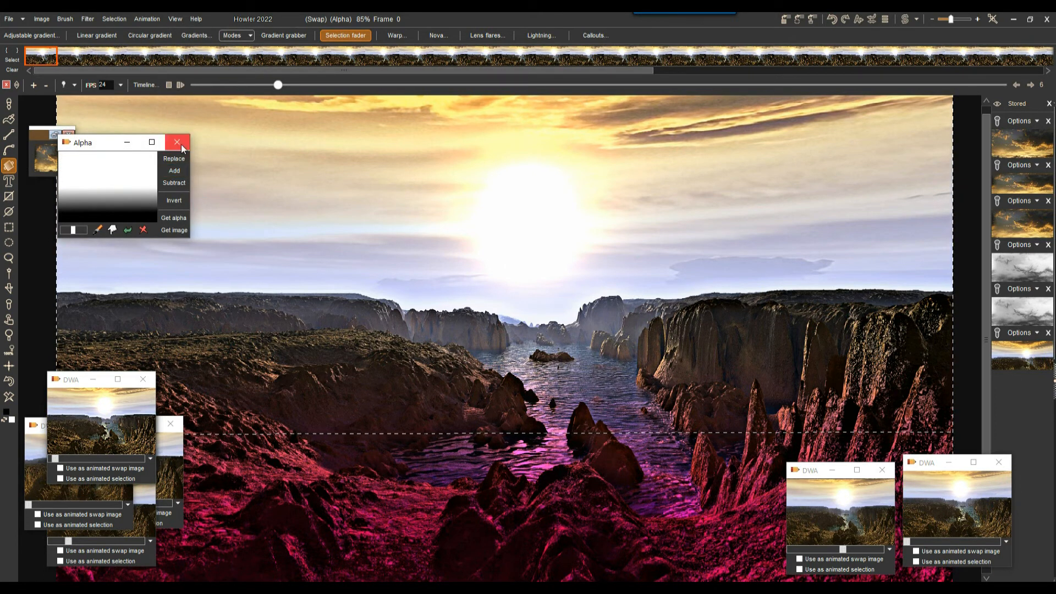
click(173, 201)
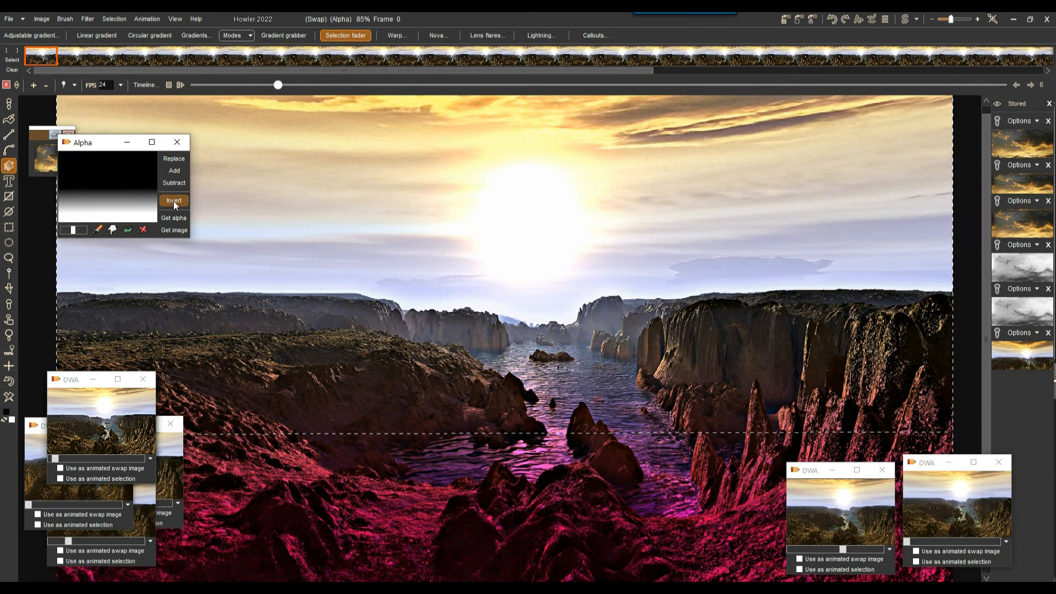
click(179, 158)
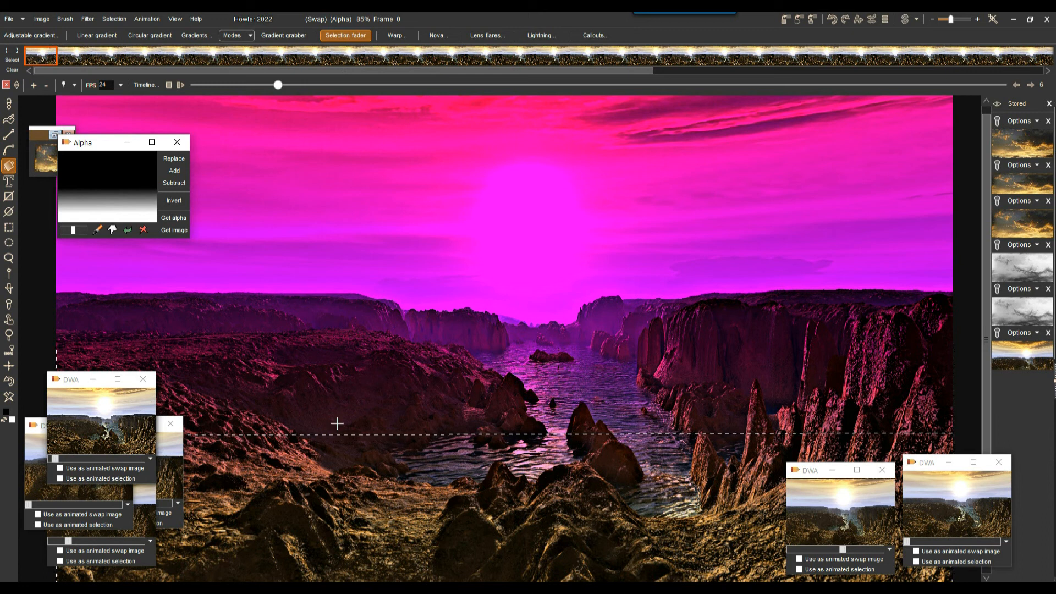
Apply Bokeh blur to the selected foreground across all frames with radius 15, roundness 77 and bloom 90
click(88, 20)
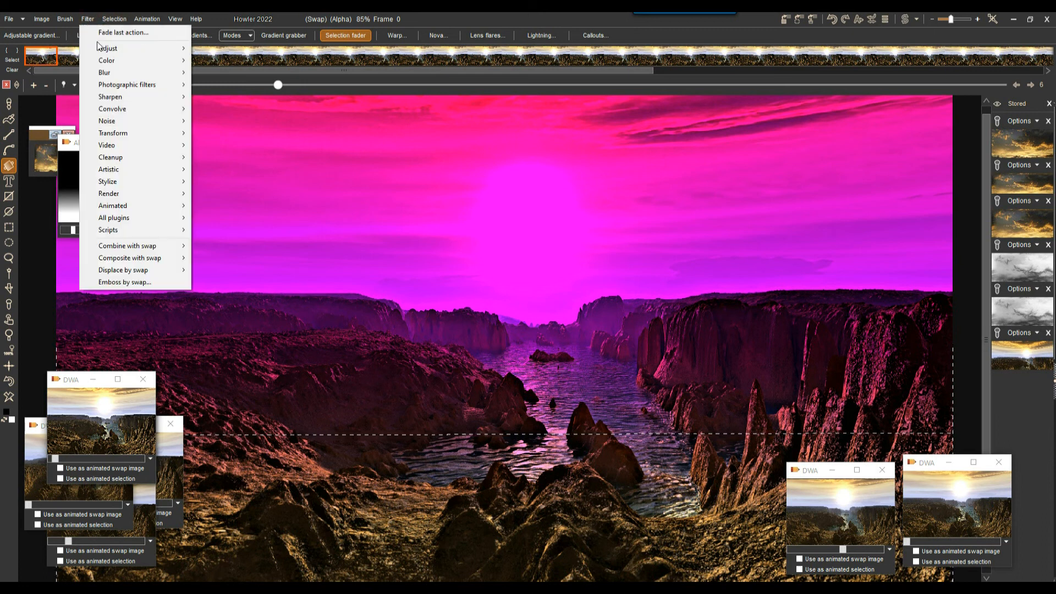
mouse_move(116, 73)
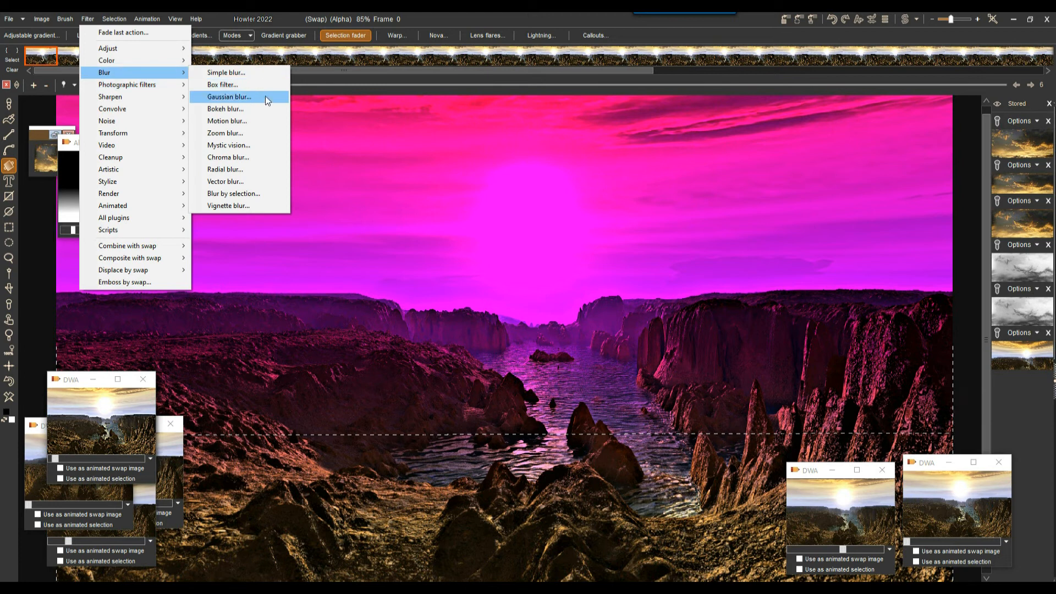
click(234, 109)
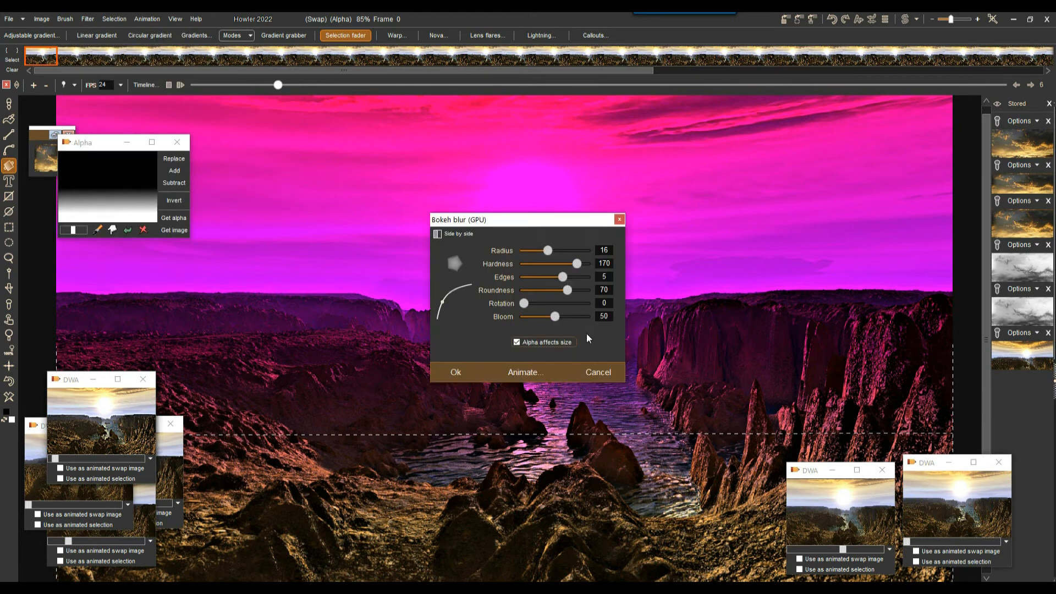
drag(552, 253, 533, 252)
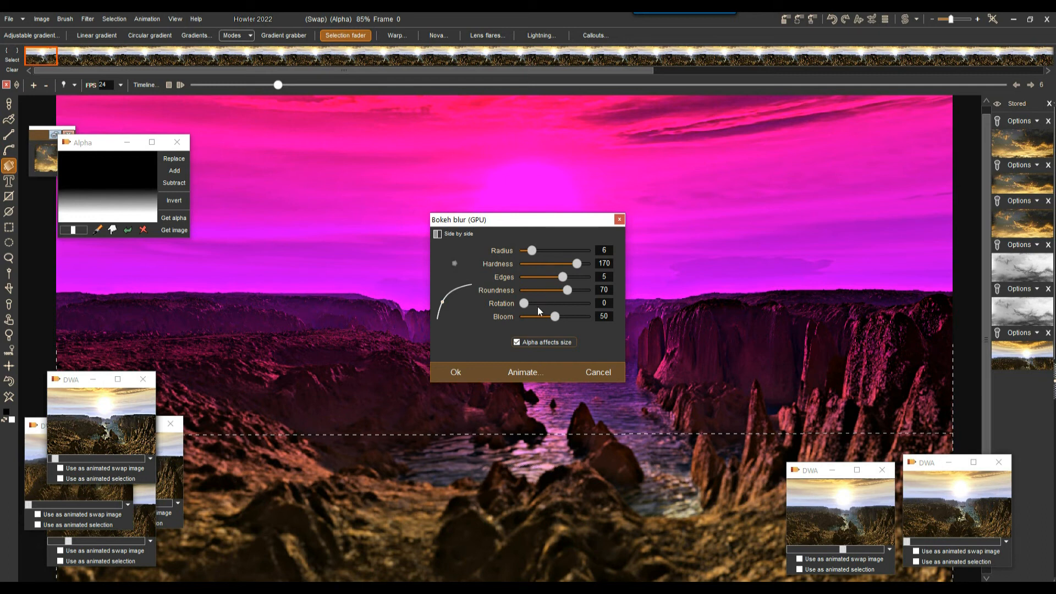
drag(569, 292, 580, 317)
mouse_move(532, 250)
mouse_down()
mouse_move(556, 251)
mouse_move(546, 250)
mouse_up()
click(531, 371)
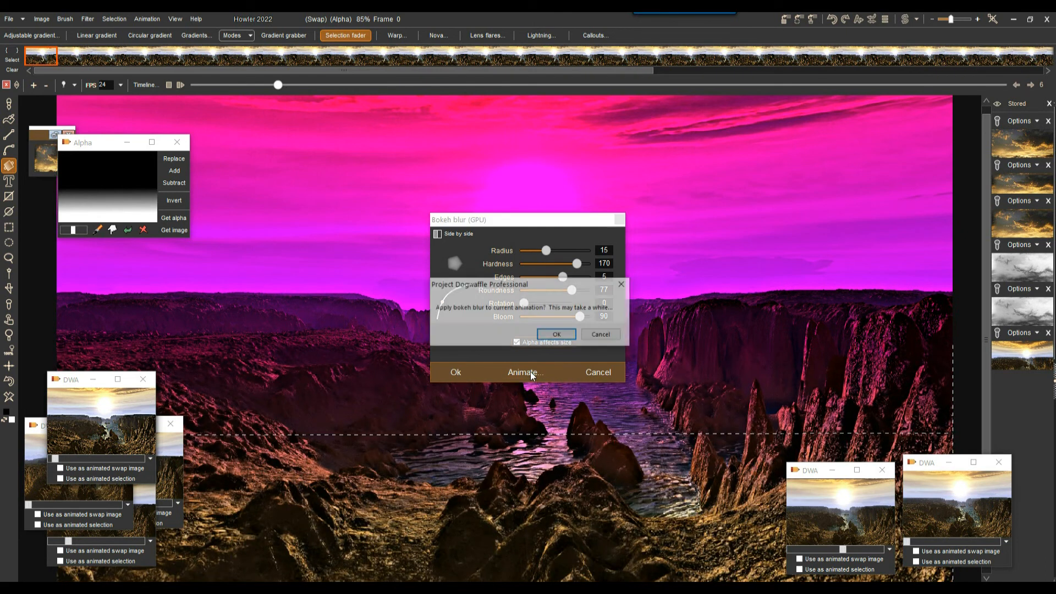
click(560, 333)
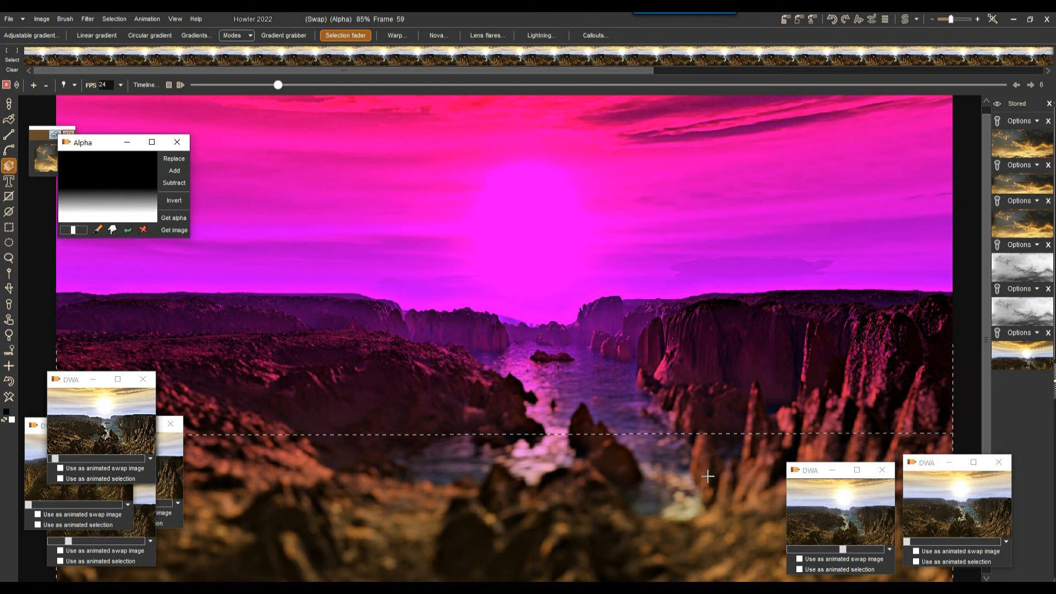
Deselect the foreground and examine the blurred animation during playback
click(111, 18)
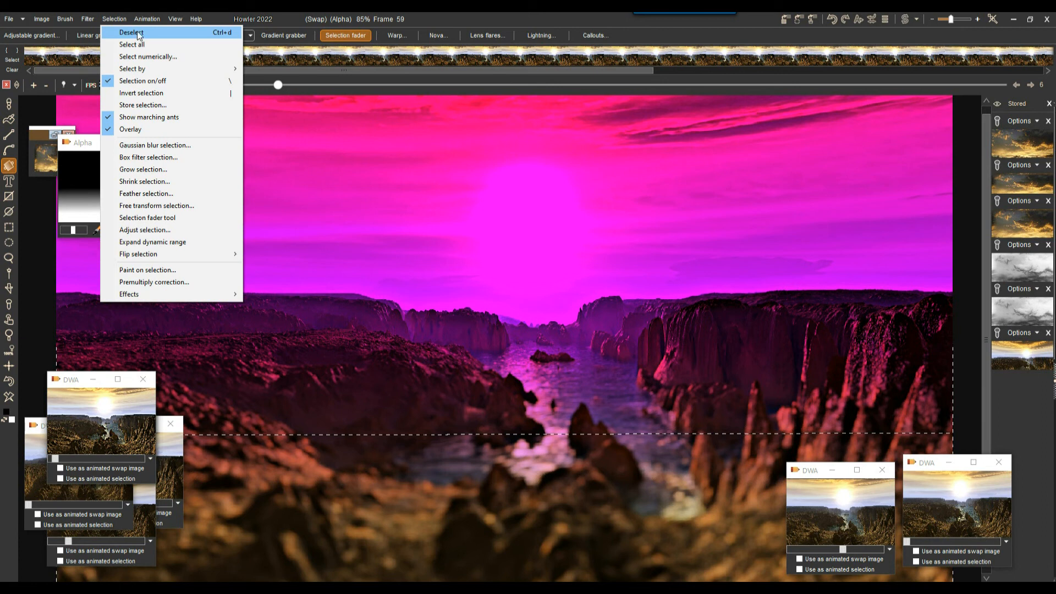
click(118, 33)
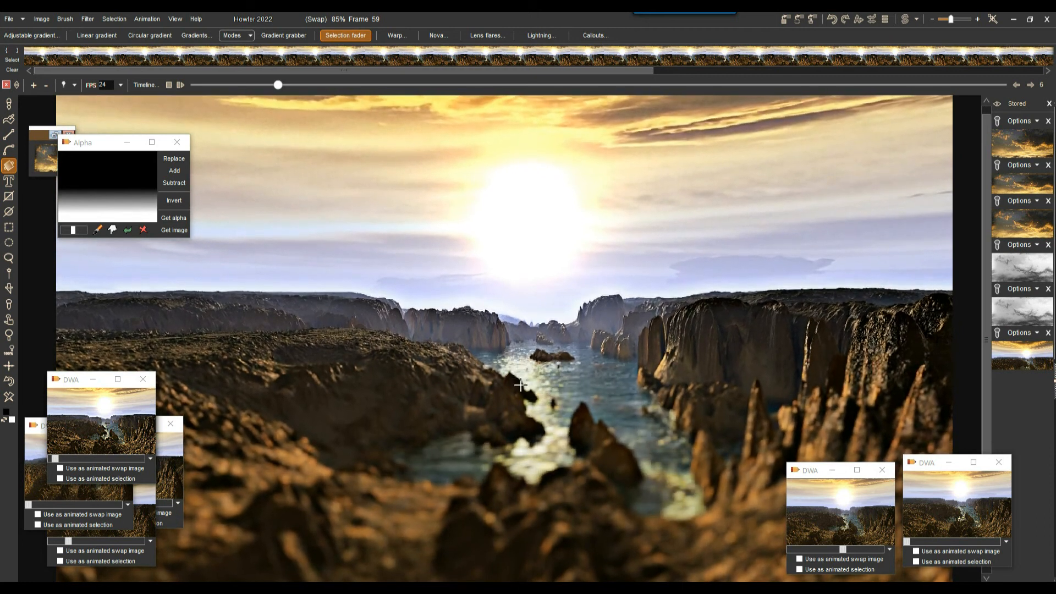
scroll(520, 385, up, 2)
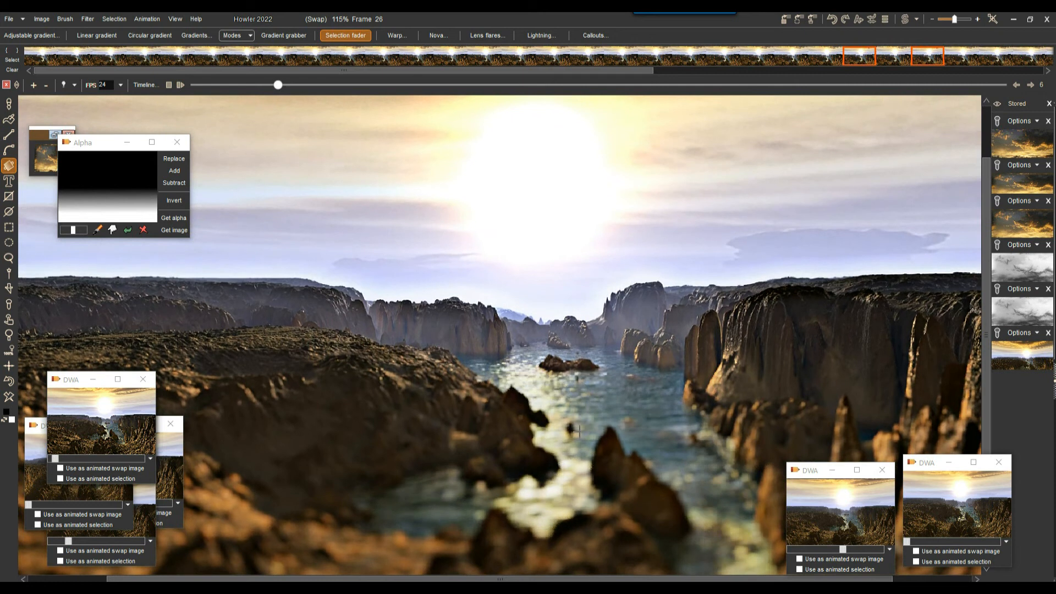
scroll(546, 433, down, 3)
scroll(545, 433, up, 1)
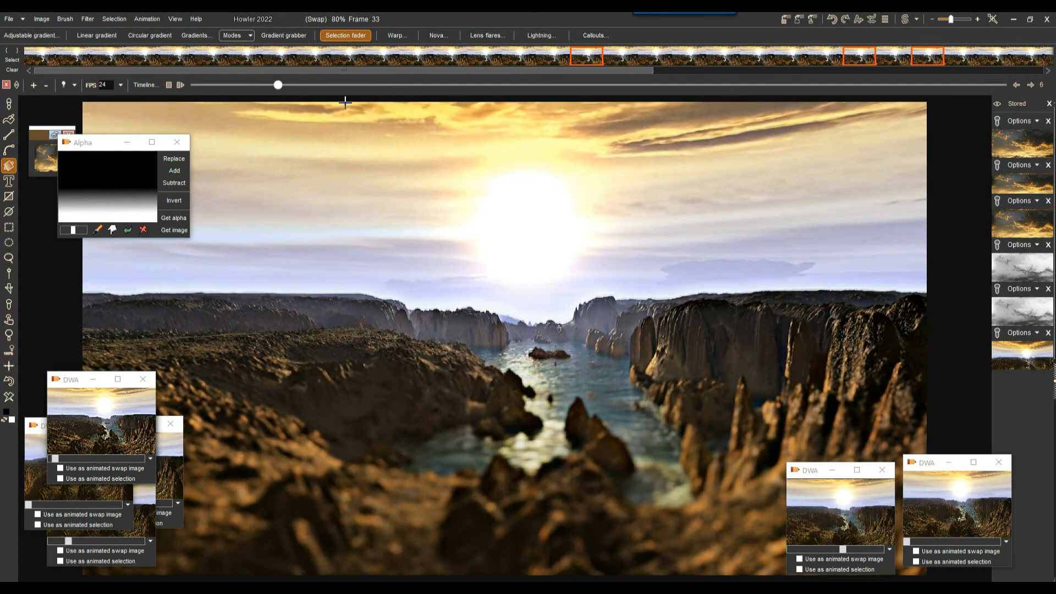
Time stretch the animation to 123 frames with frame blending, and play the result
right_click(337, 59)
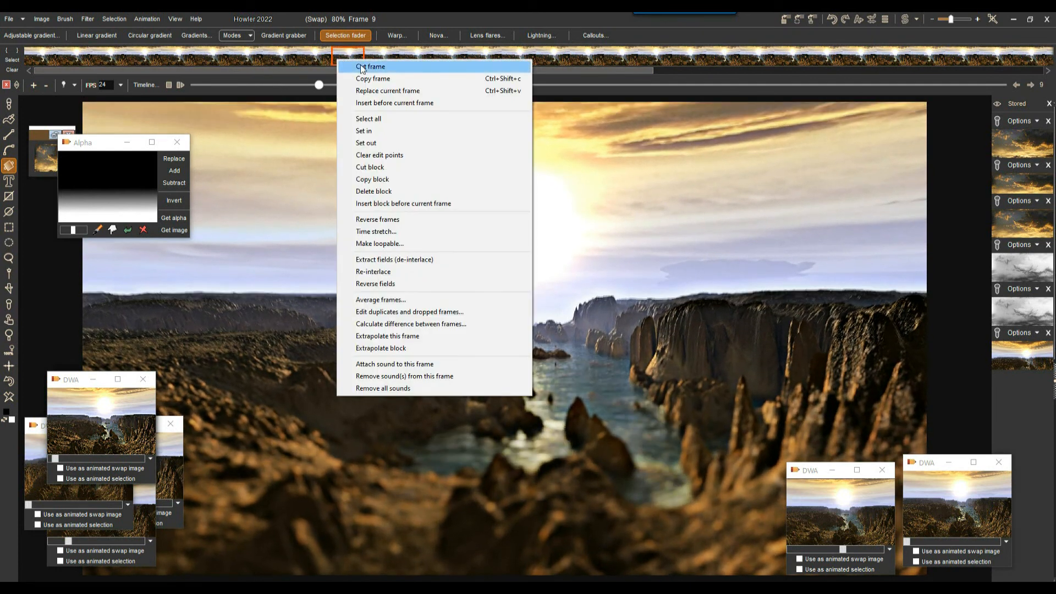
click(398, 231)
drag(542, 222, 527, 226)
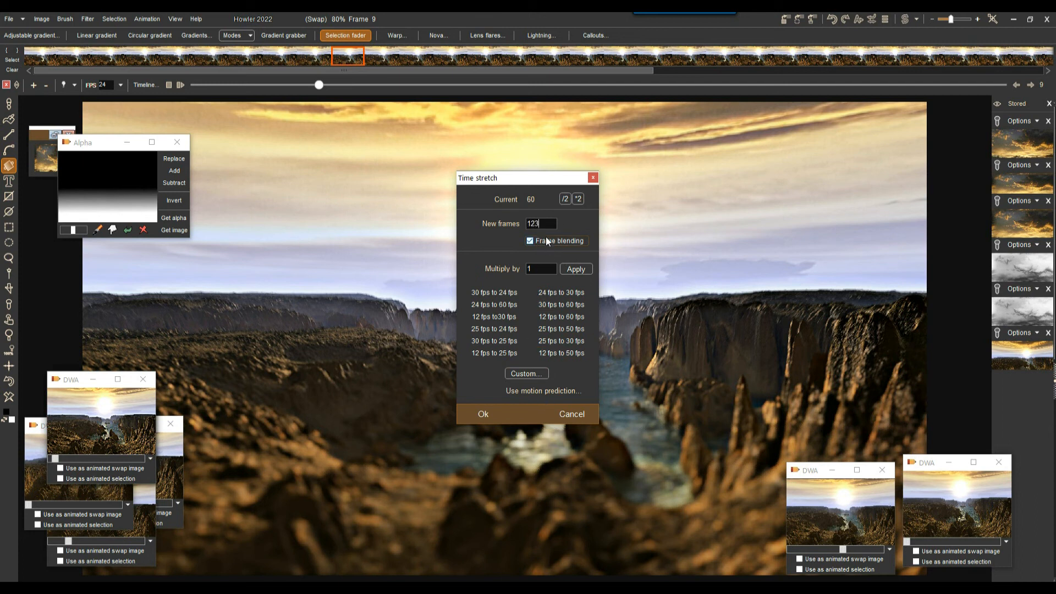
click(479, 414)
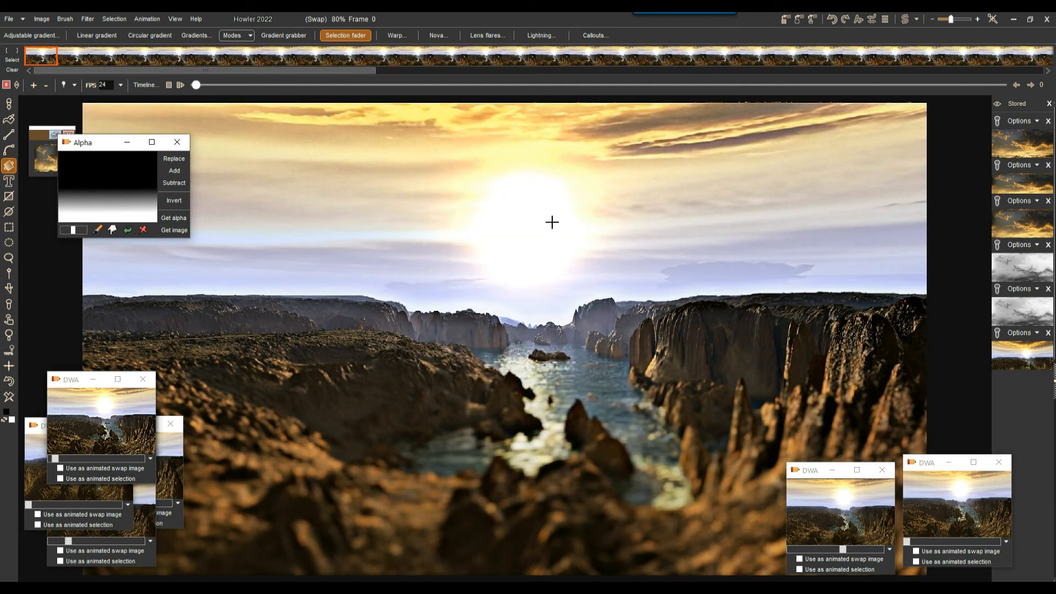
click(180, 85)
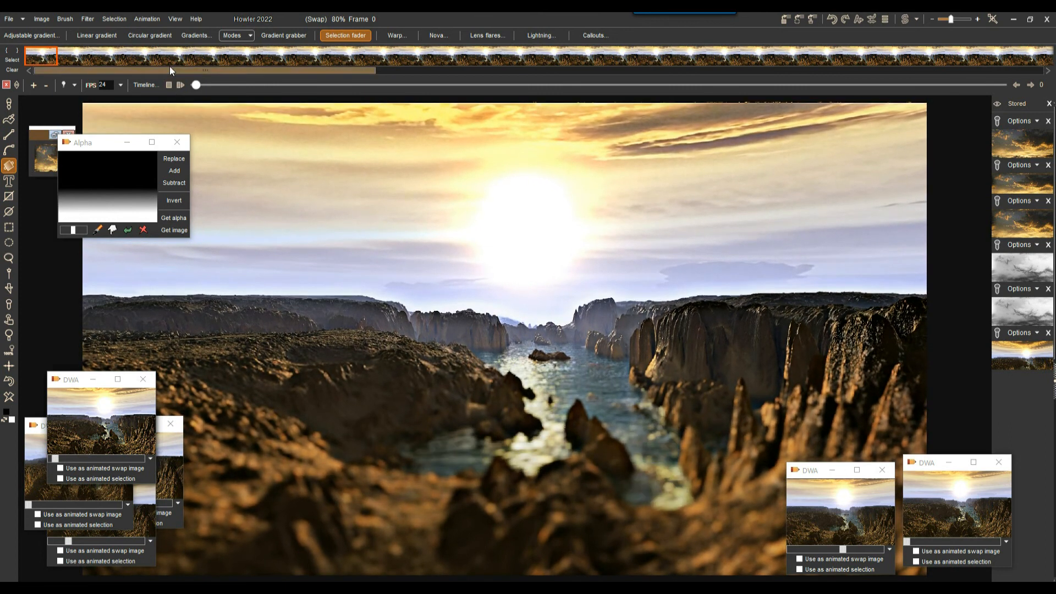
Time stretch the animation to 48 frames with frame blending, and inspect the playback up close
right_click(281, 58)
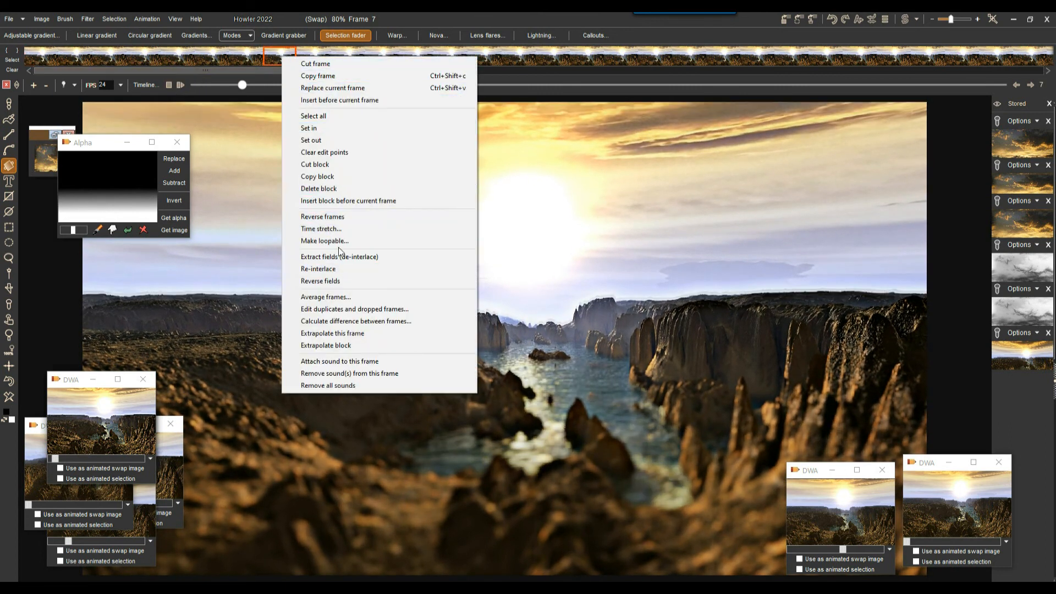
click(338, 229)
drag(547, 225, 516, 223)
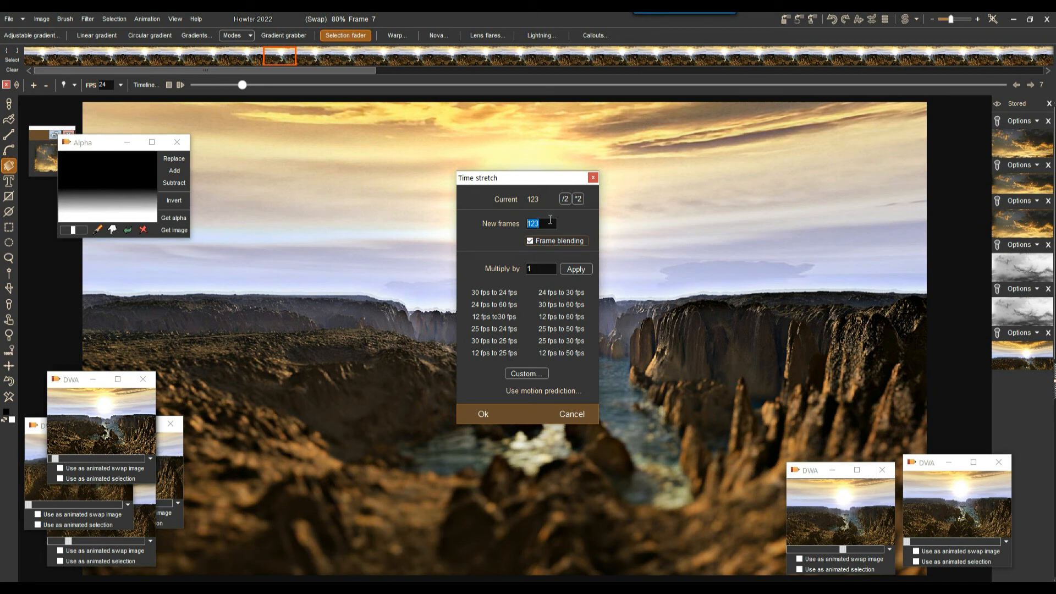
text(48)
click(484, 414)
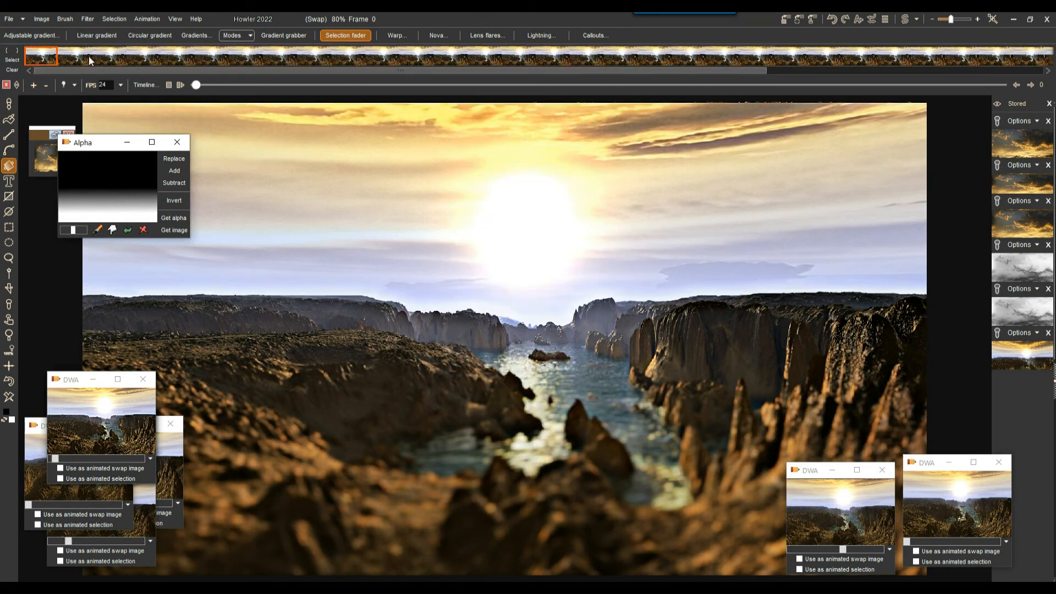
click(182, 86)
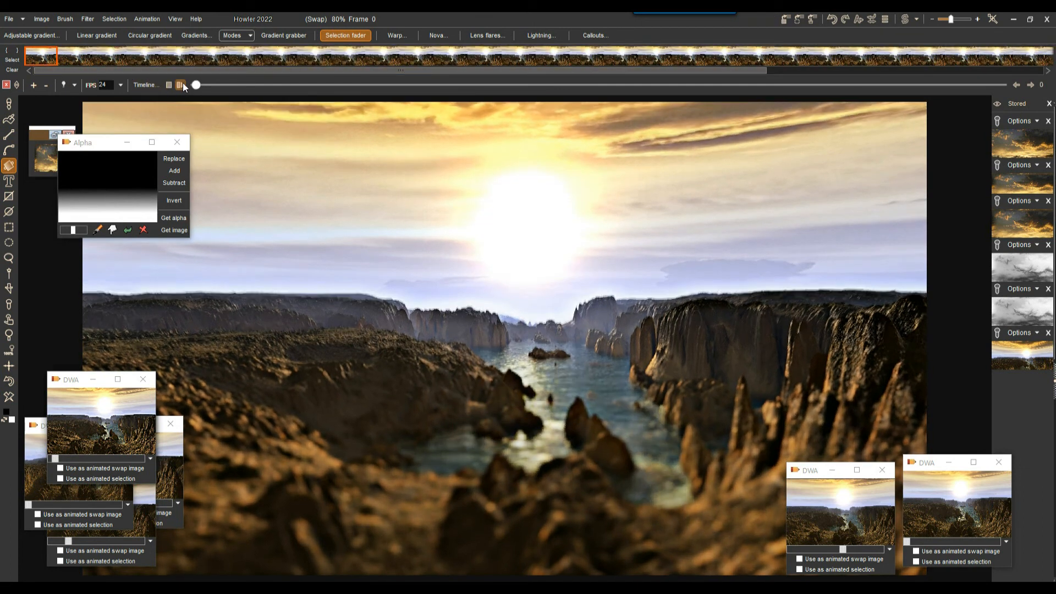
scroll(396, 318, up, 1)
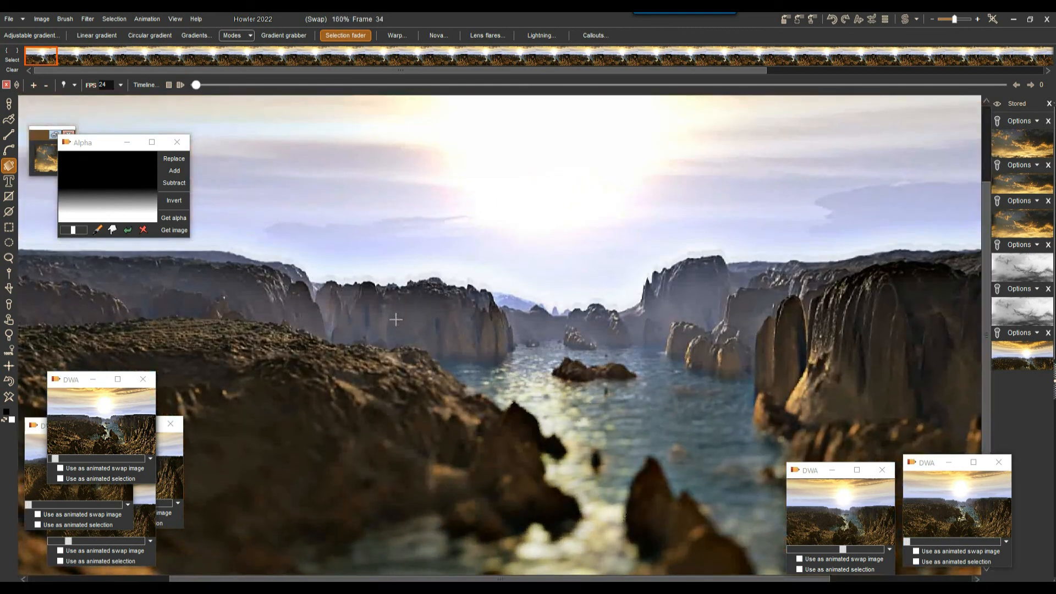
Examine the 48-frame time-stretched animation during playback, both up close and at full view
scroll(396, 318, down, 3)
scroll(396, 318, up, 3)
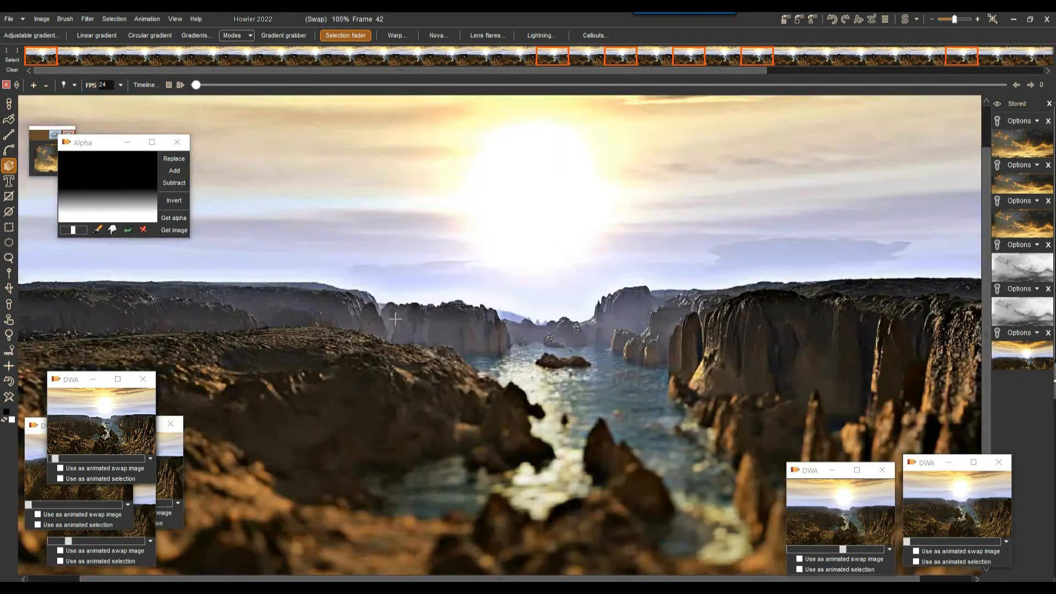
scroll(395, 318, down, 3)
scroll(395, 318, up, 2)
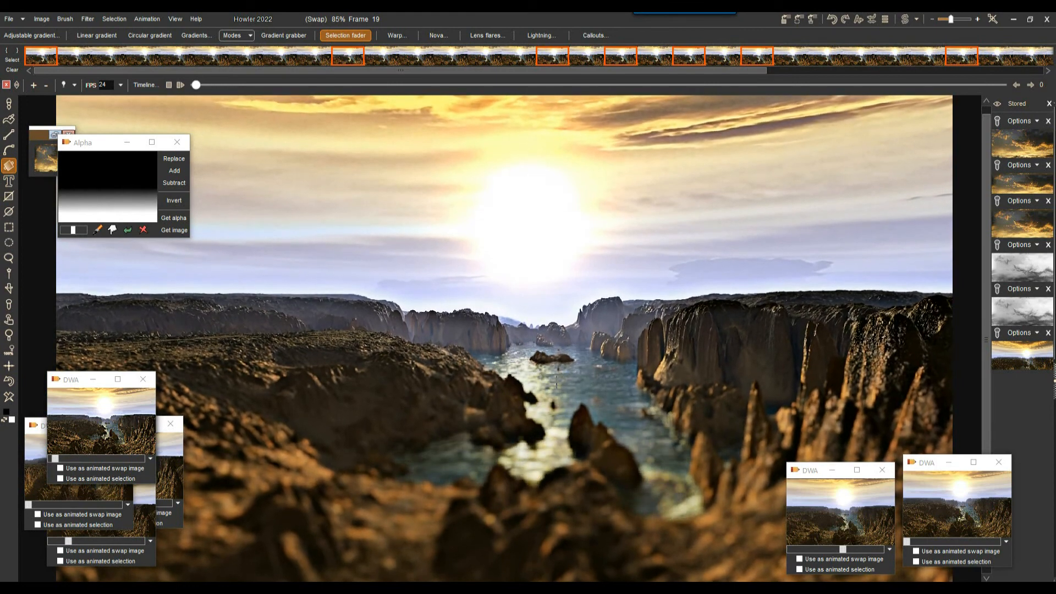
scroll(505, 339, down, 6)
scroll(525, 390, up, 8)
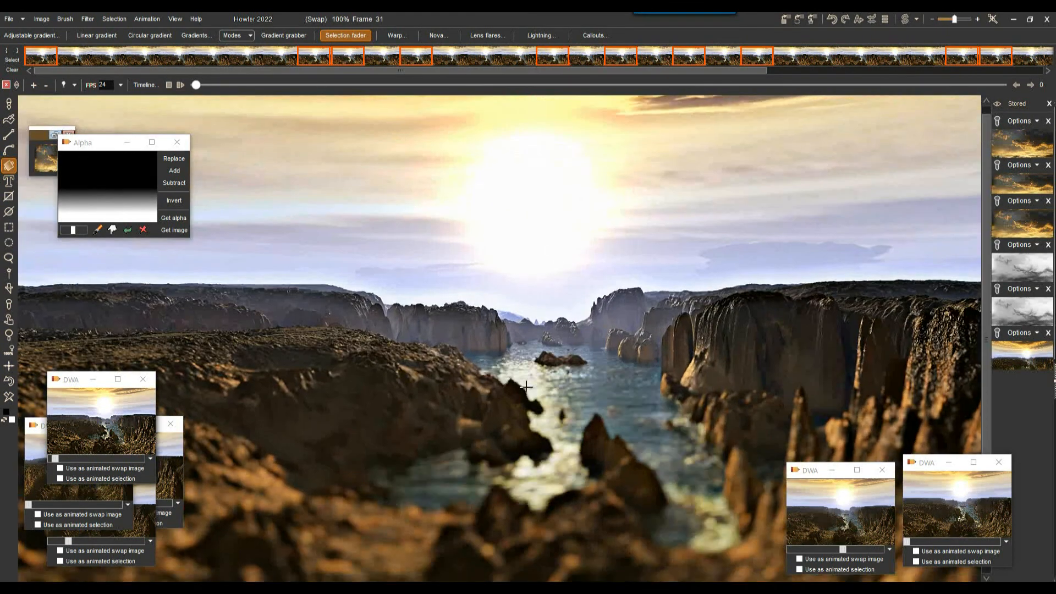
scroll(525, 390, down, 4)
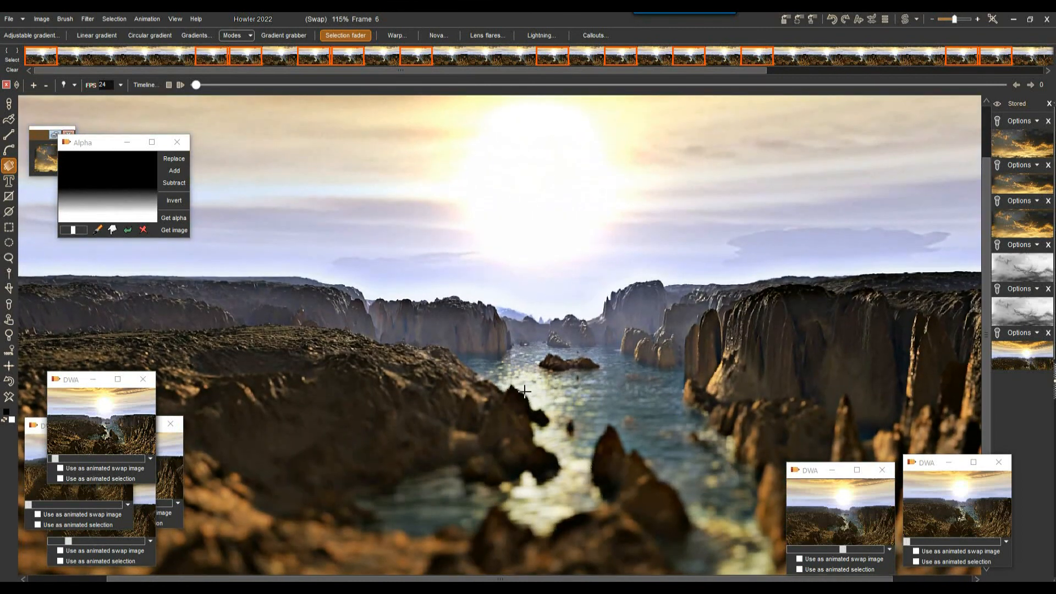
scroll(525, 391, down, 3)
scroll(526, 391, up, 1)
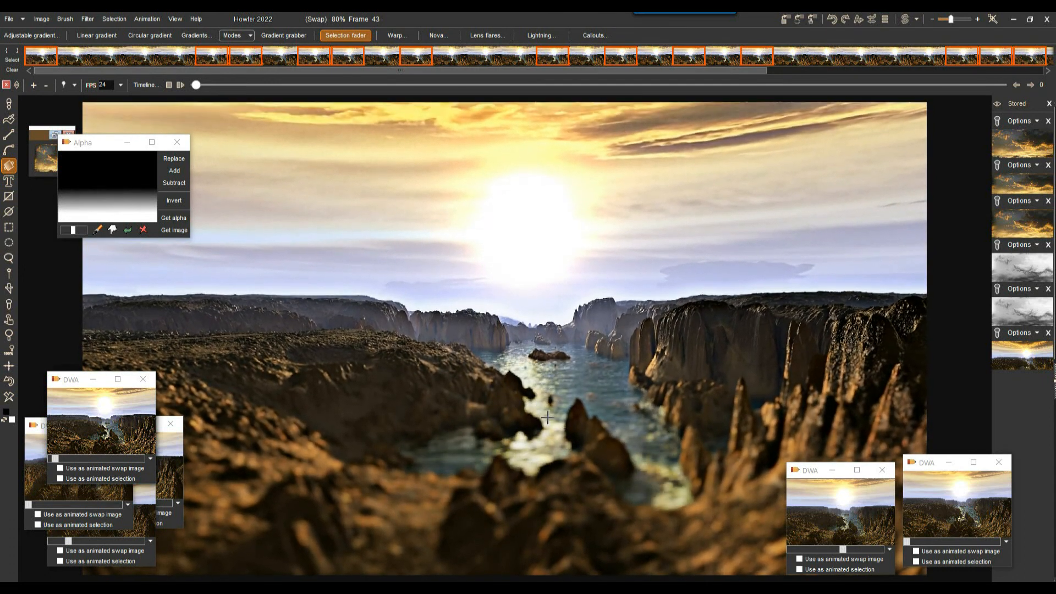
scroll(510, 390, up, 2)
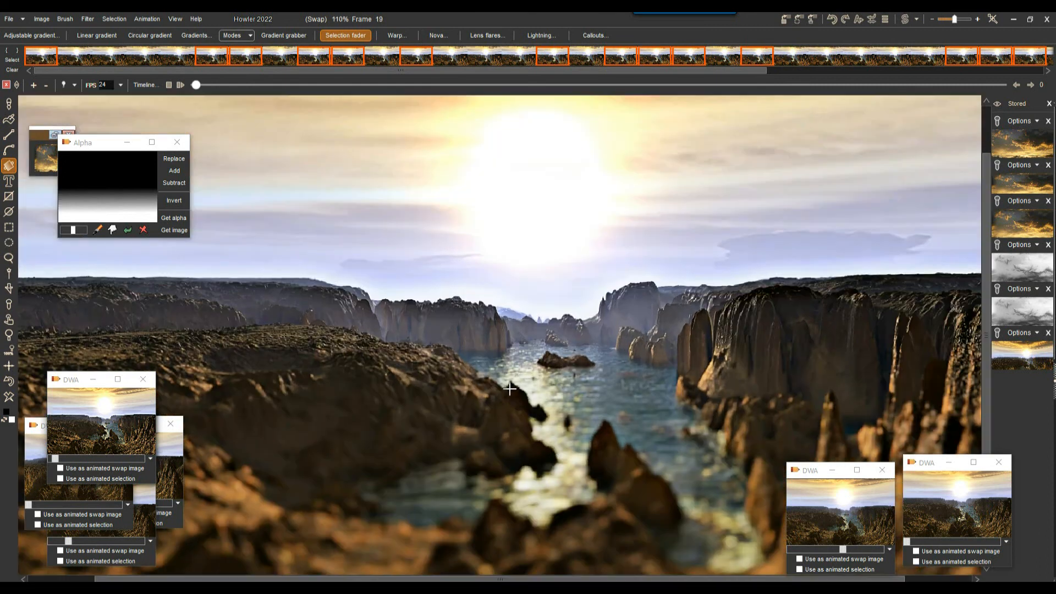
Open the timeline editor, place it clear of the scene's centre, and undo the last filtering of the animation's frames
click(144, 84)
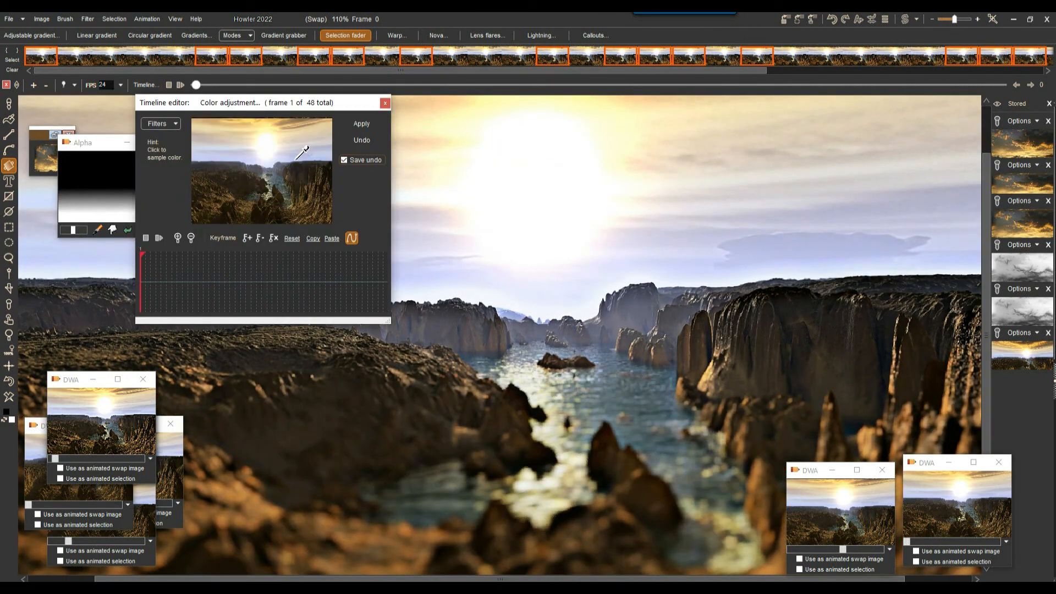
drag(223, 106, 187, 118)
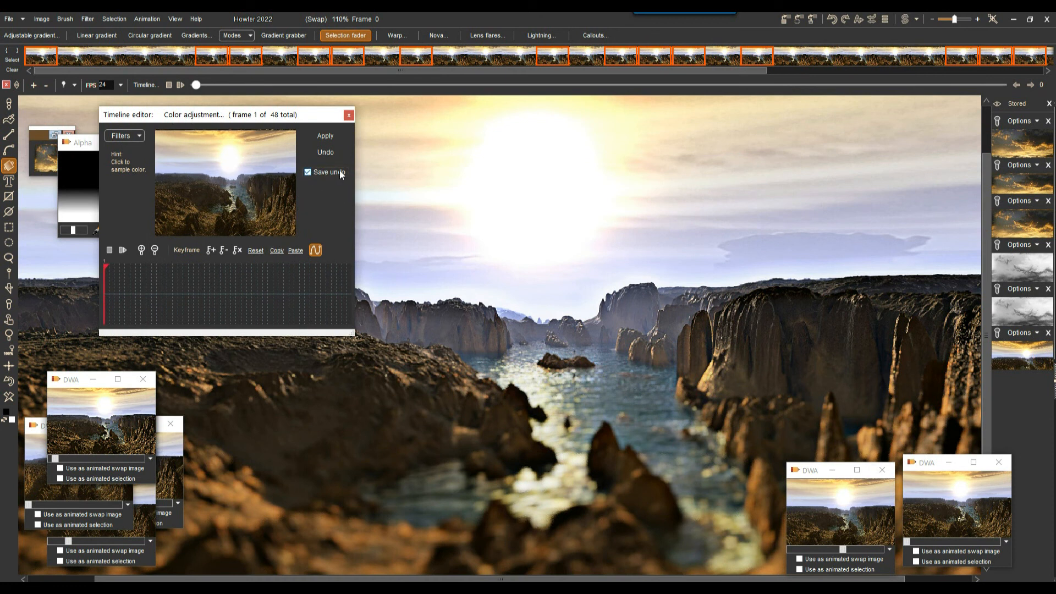
mouse_move(216, 120)
mouse_down()
mouse_move(622, 150)
mouse_move(208, 122)
mouse_up()
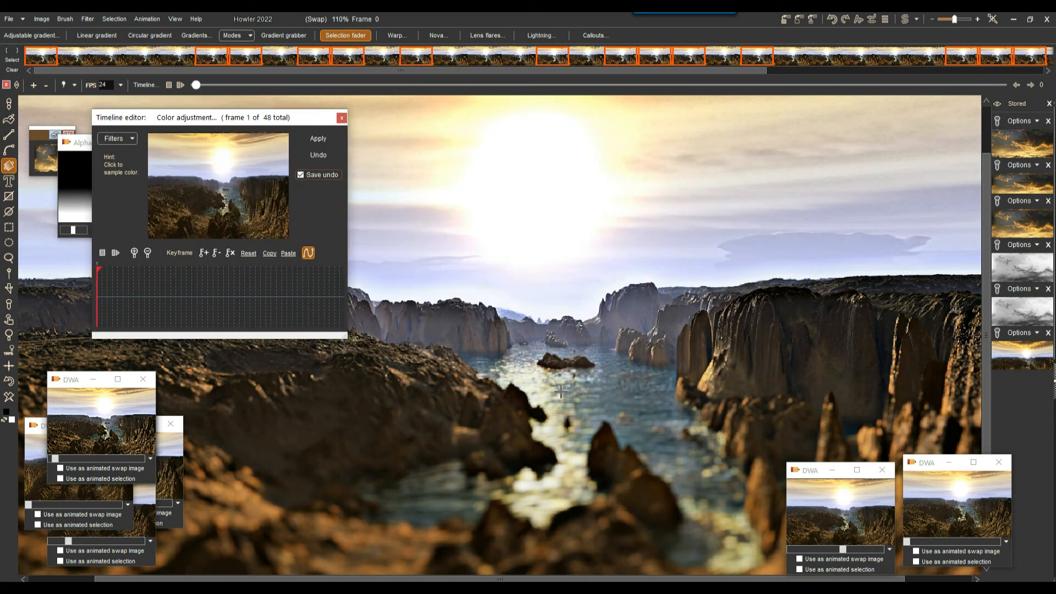
click(315, 156)
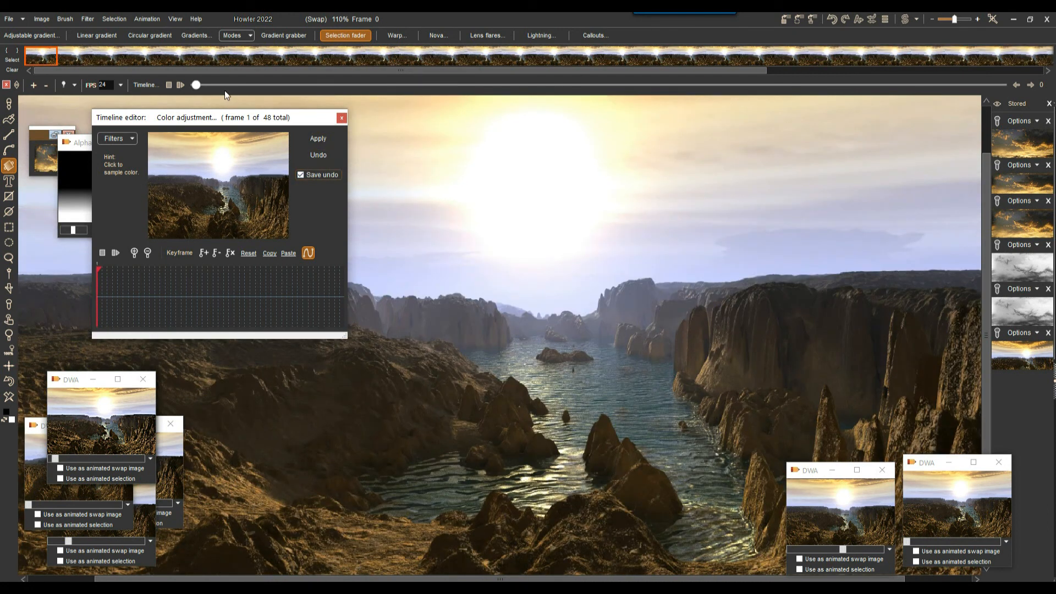
Delete the last four frames of the animation, leaving 44, and scrub back to frame 14
mouse_move(197, 85)
mouse_down()
mouse_move(938, 93)
mouse_move(523, 86)
mouse_move(989, 111)
mouse_move(939, 113)
mouse_move(962, 118)
mouse_move(1021, 108)
mouse_up()
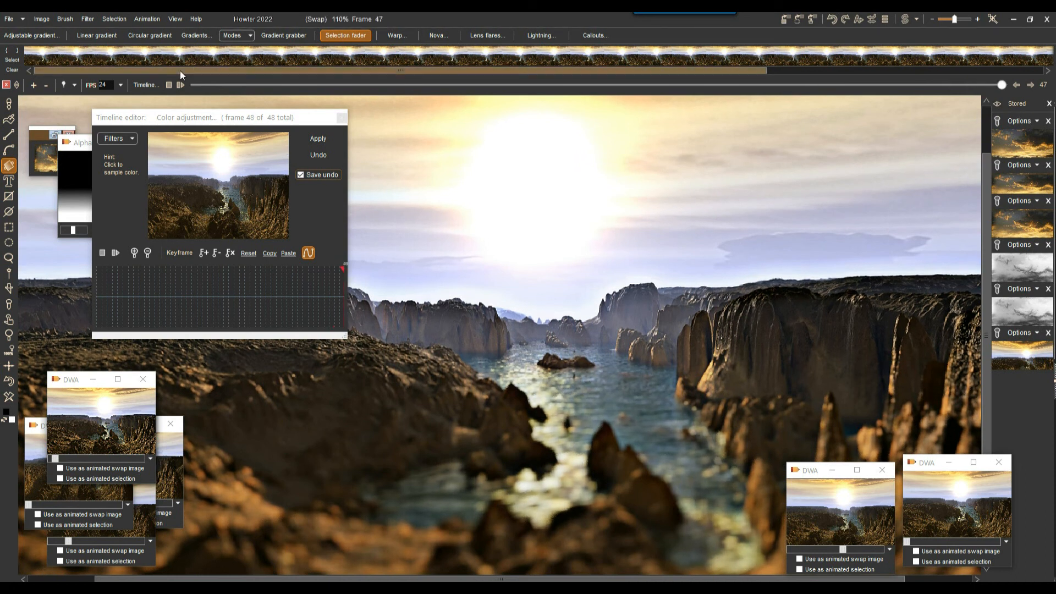
click(45, 86)
click(45, 86)
click(45, 86)
click(45, 86)
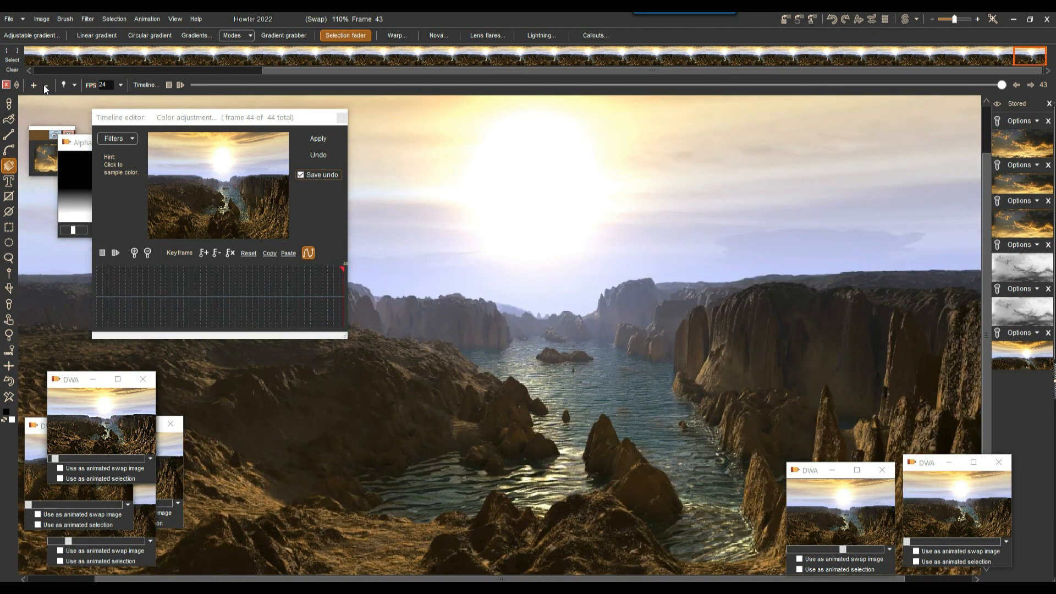
mouse_move(197, 84)
mouse_down()
mouse_move(962, 99)
mouse_move(553, 101)
mouse_move(939, 108)
mouse_move(448, 81)
mouse_up()
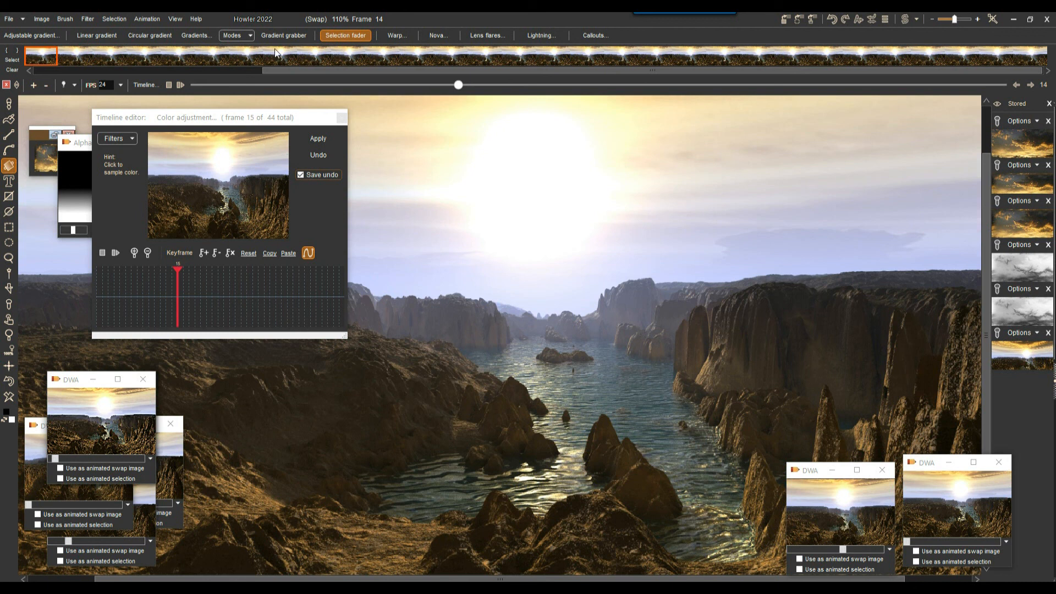
Look over the options for storing the animation to memory or disc, and reposition the timeline editor below the Alpha window
drag(314, 123, 381, 118)
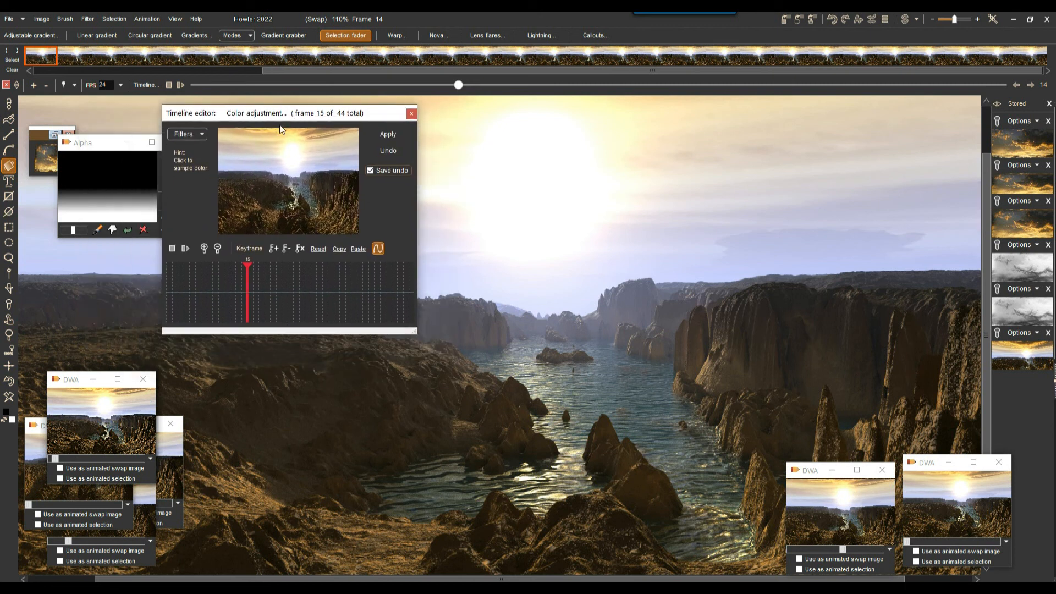
click(137, 19)
mouse_move(167, 67)
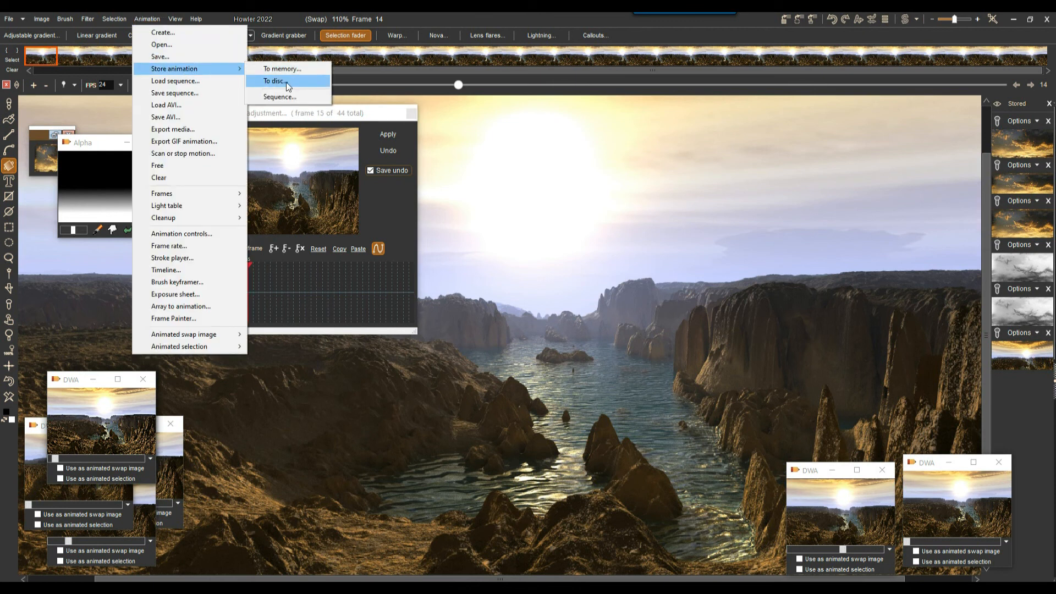
click(517, 19)
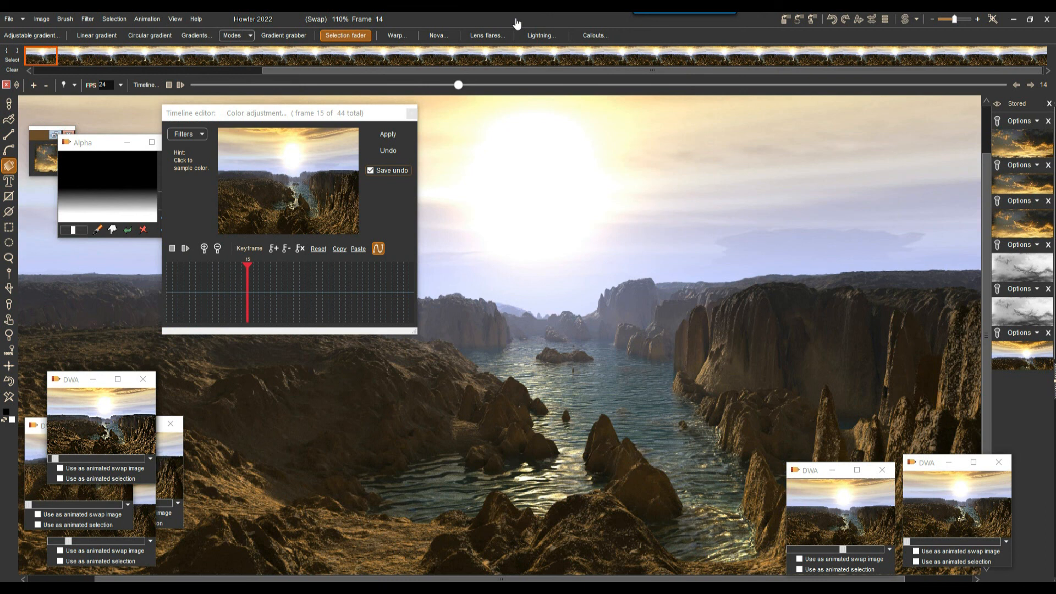
drag(291, 114, 220, 266)
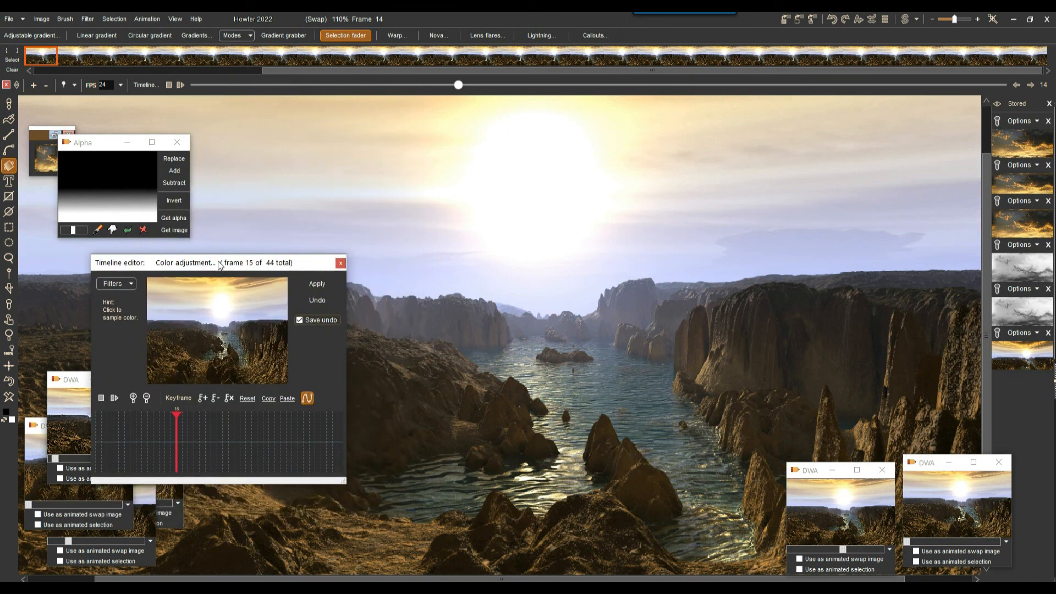